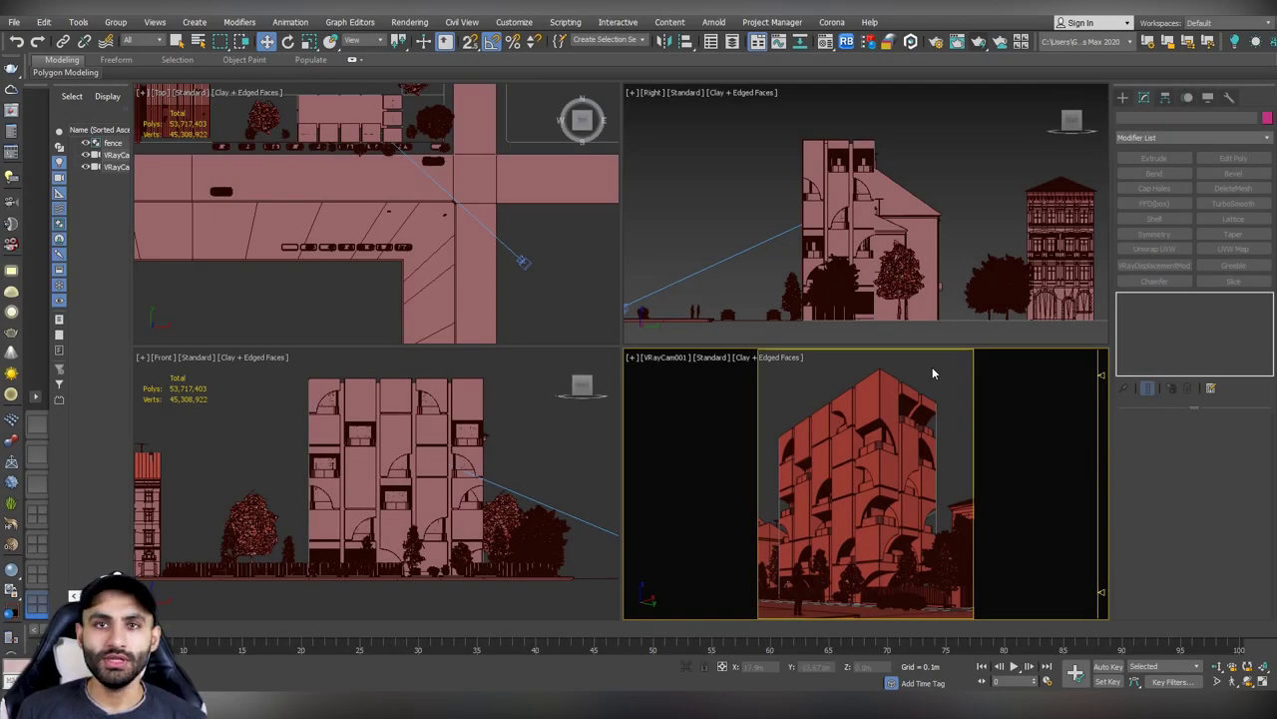
- Inspect the aperture settings of the VRayCam001 camera: film speed, F-number and shutter speed
left_click(521, 262)
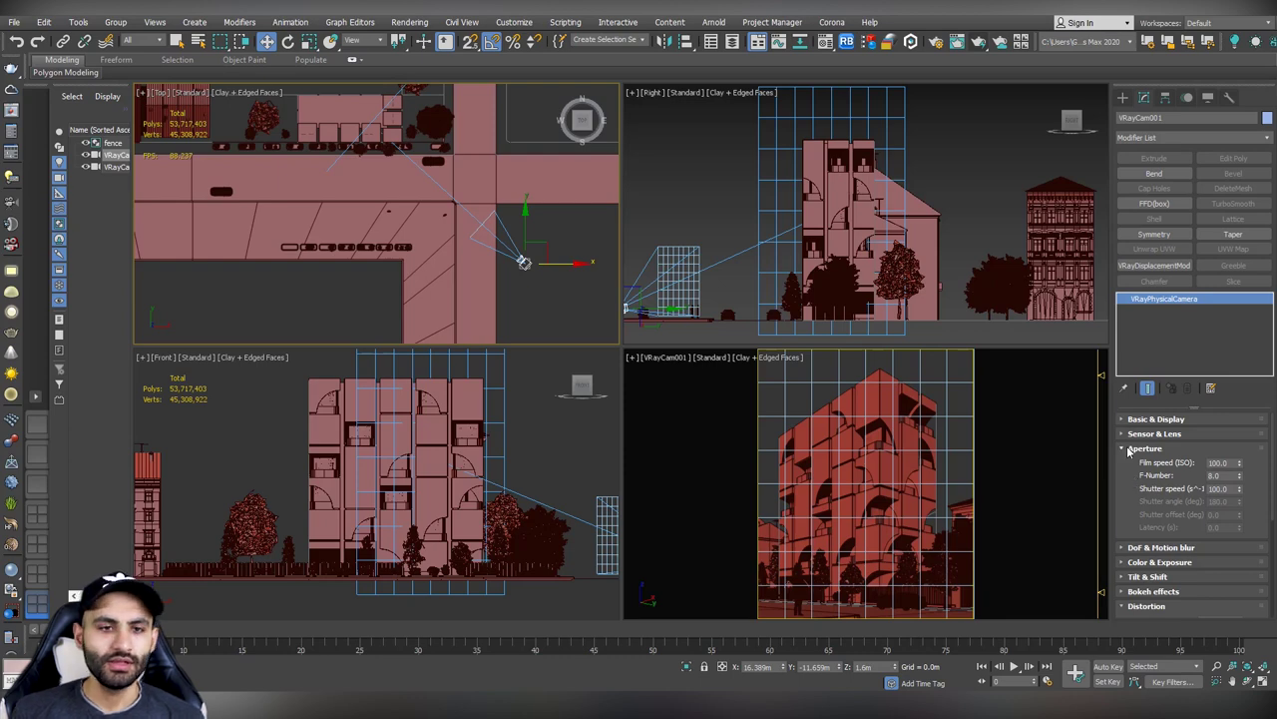
left_click(557, 267)
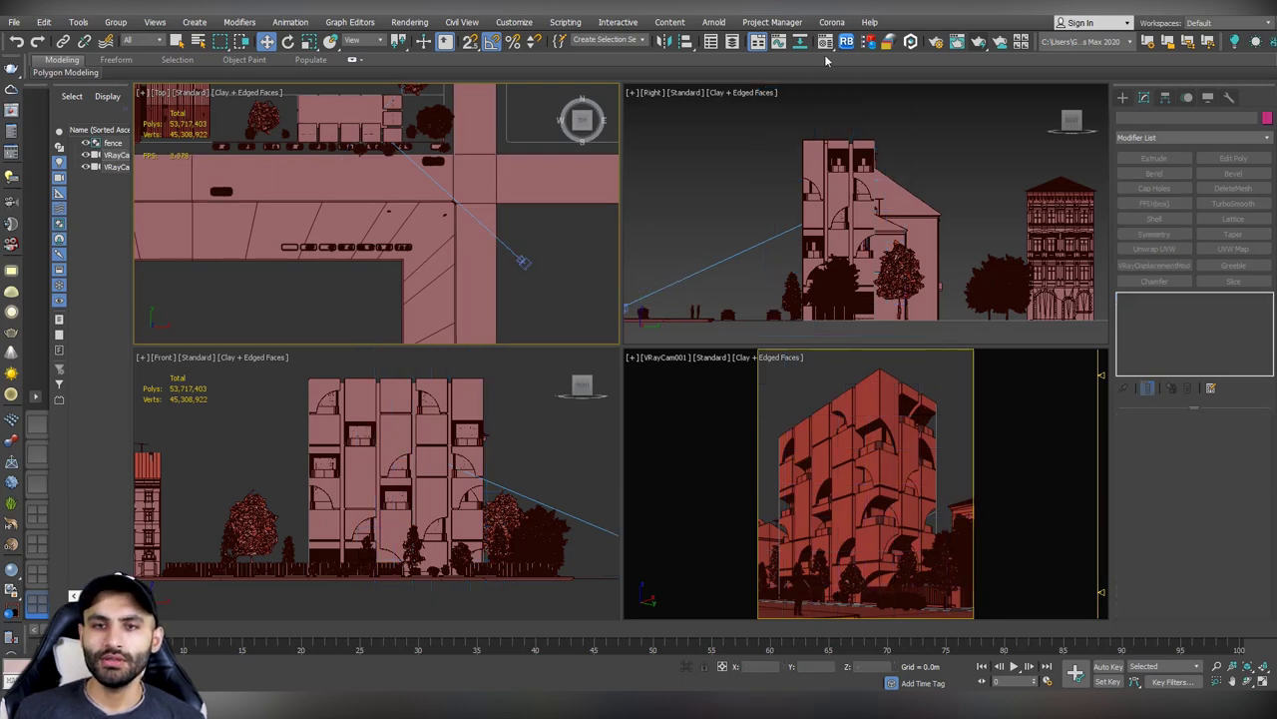
- Enable the override material in the V-Ray global switches of the render setup
key("F10")
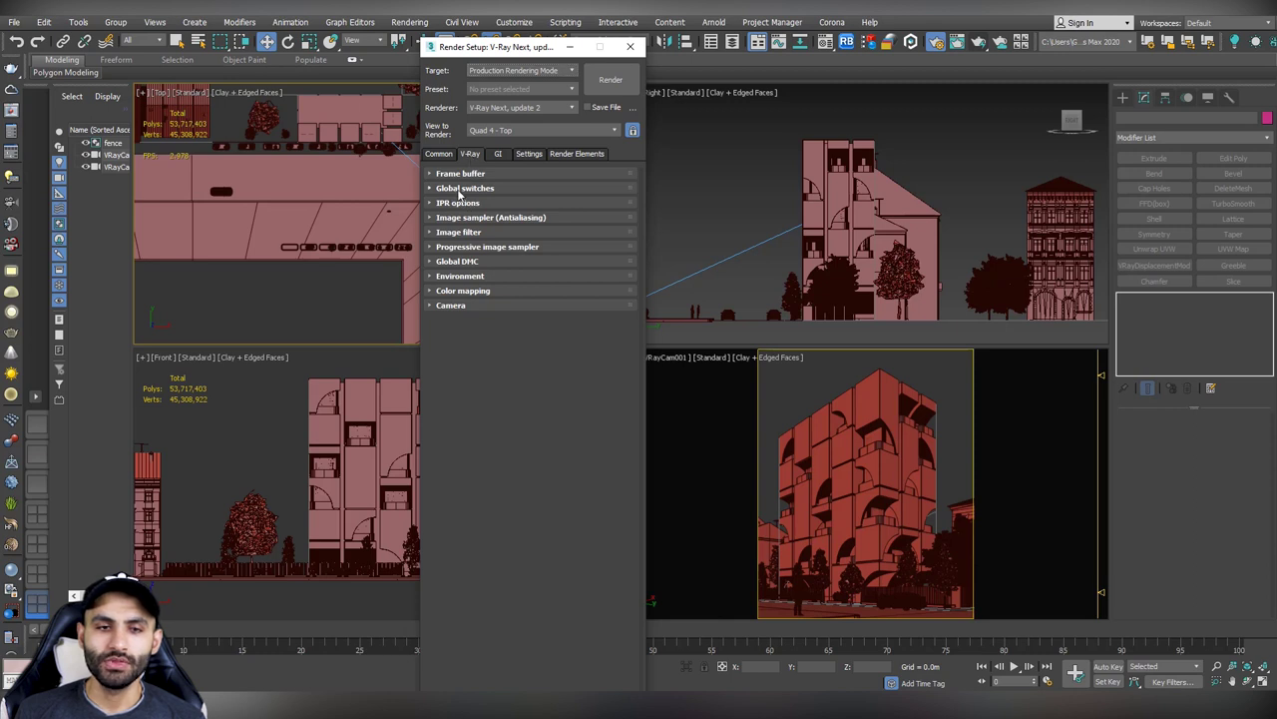
left_click(464, 187)
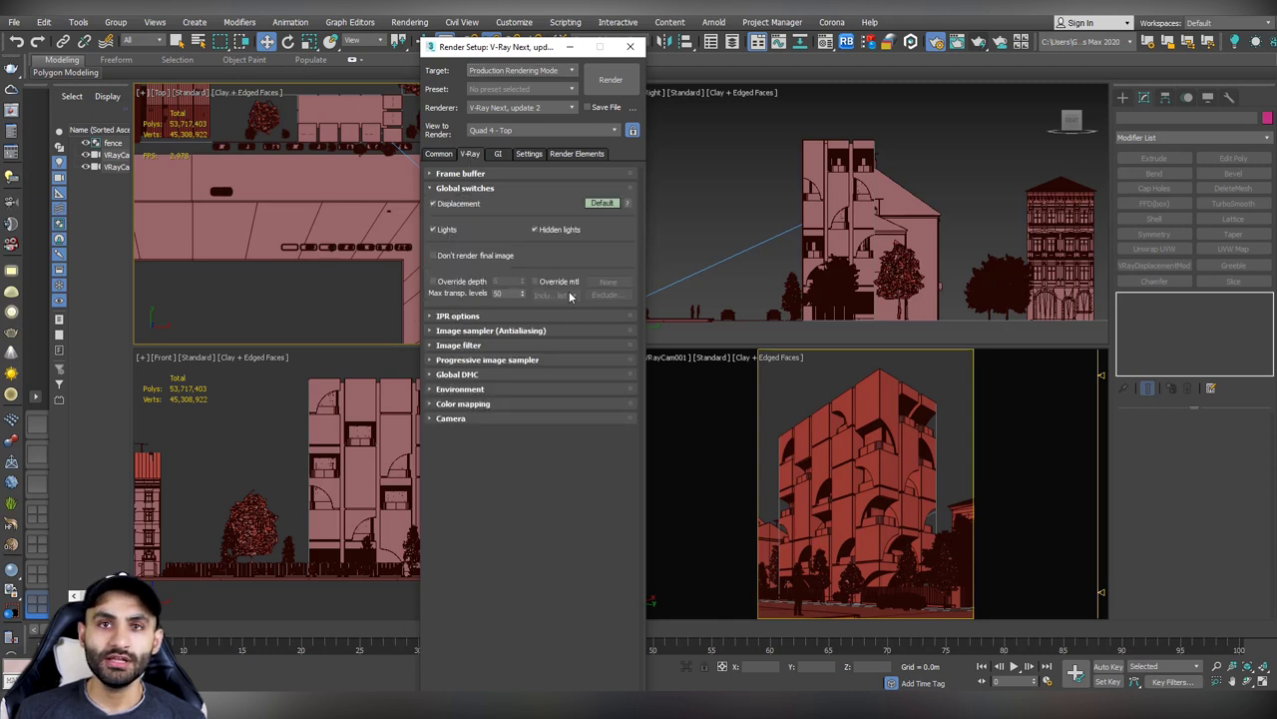
left_click(551, 283)
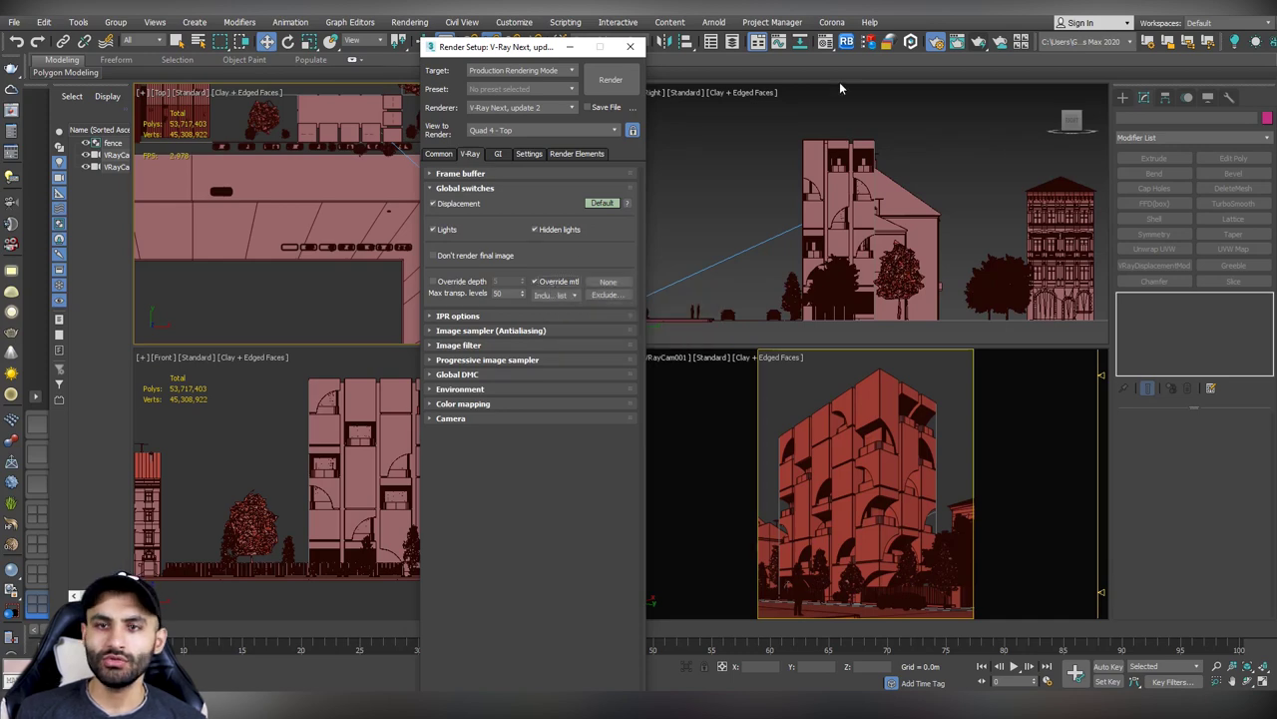
- Make the first material slot a VRayMtl and assign it as an instance to the render setup's override material
left_click(825, 42)
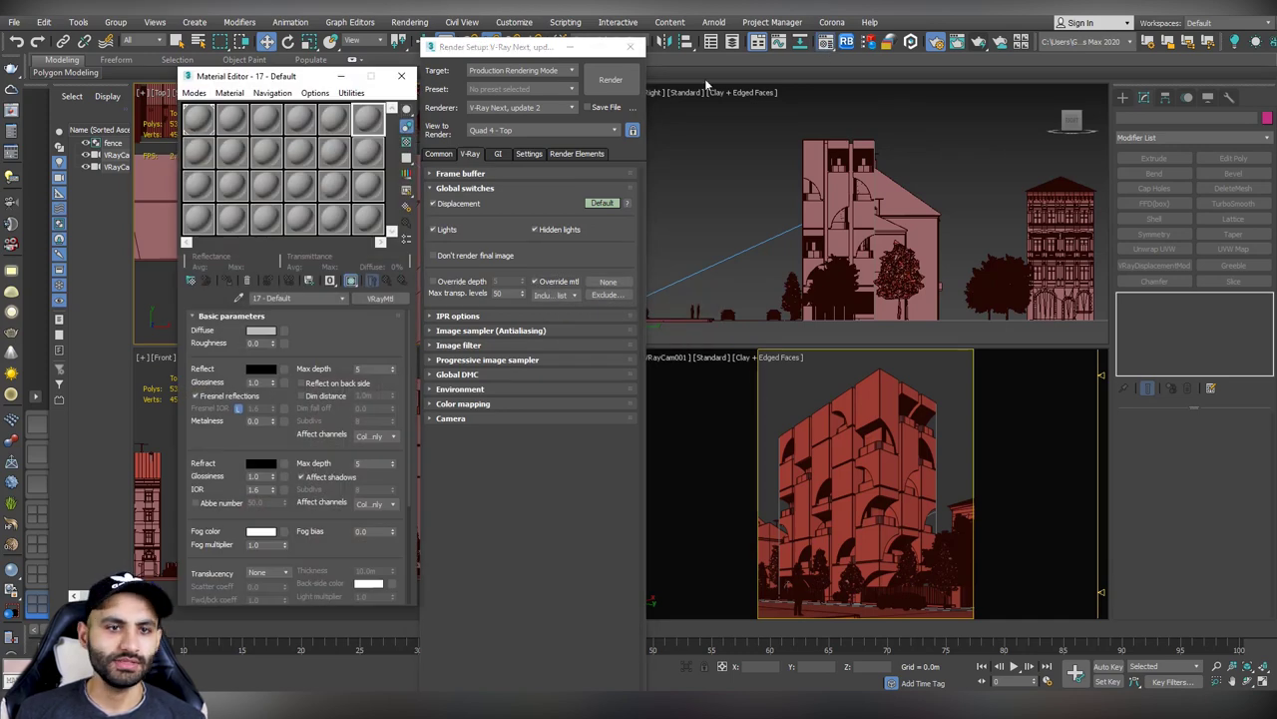
left_click(197, 120)
left_click(380, 297)
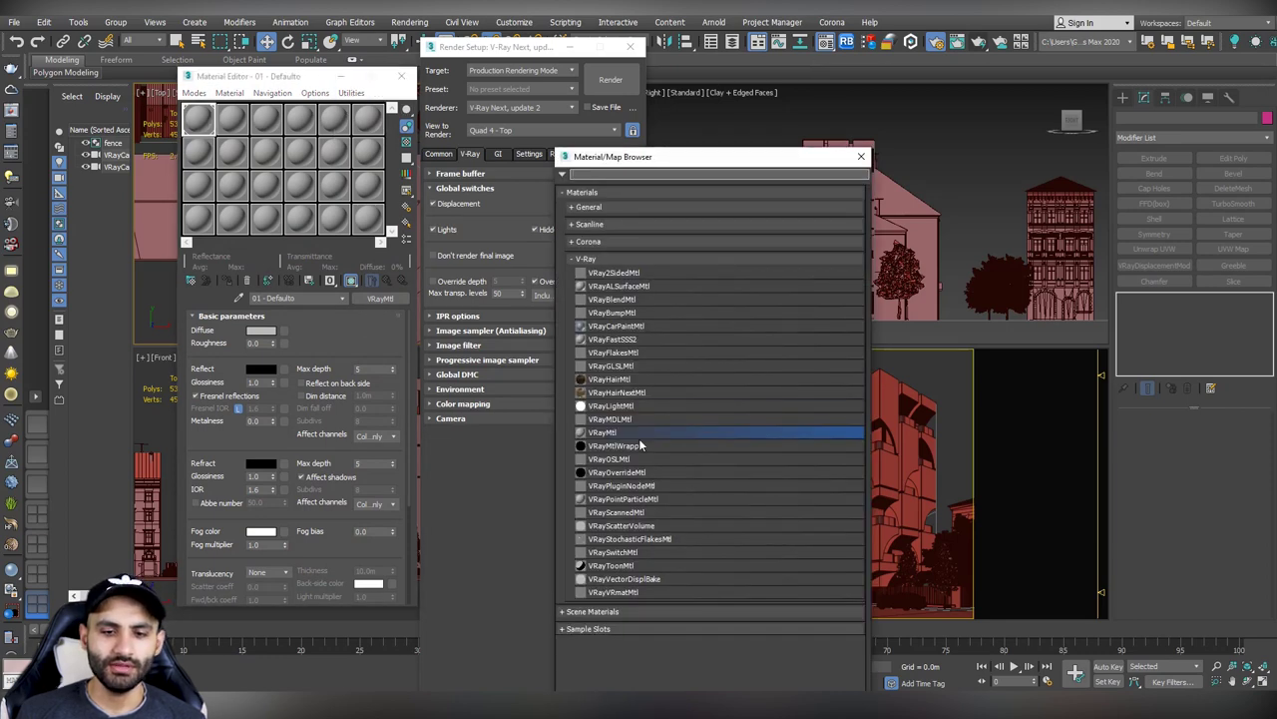
double_click(600, 432)
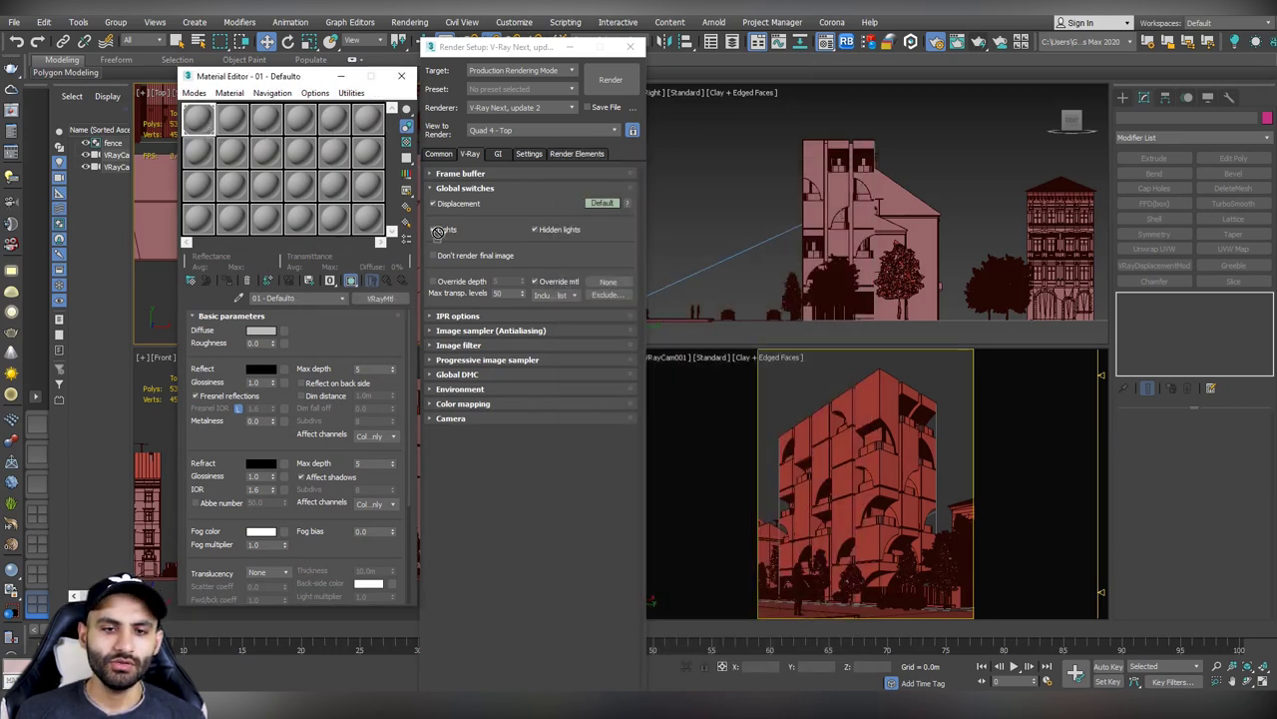
left_click_drag(609, 284, 609, 286)
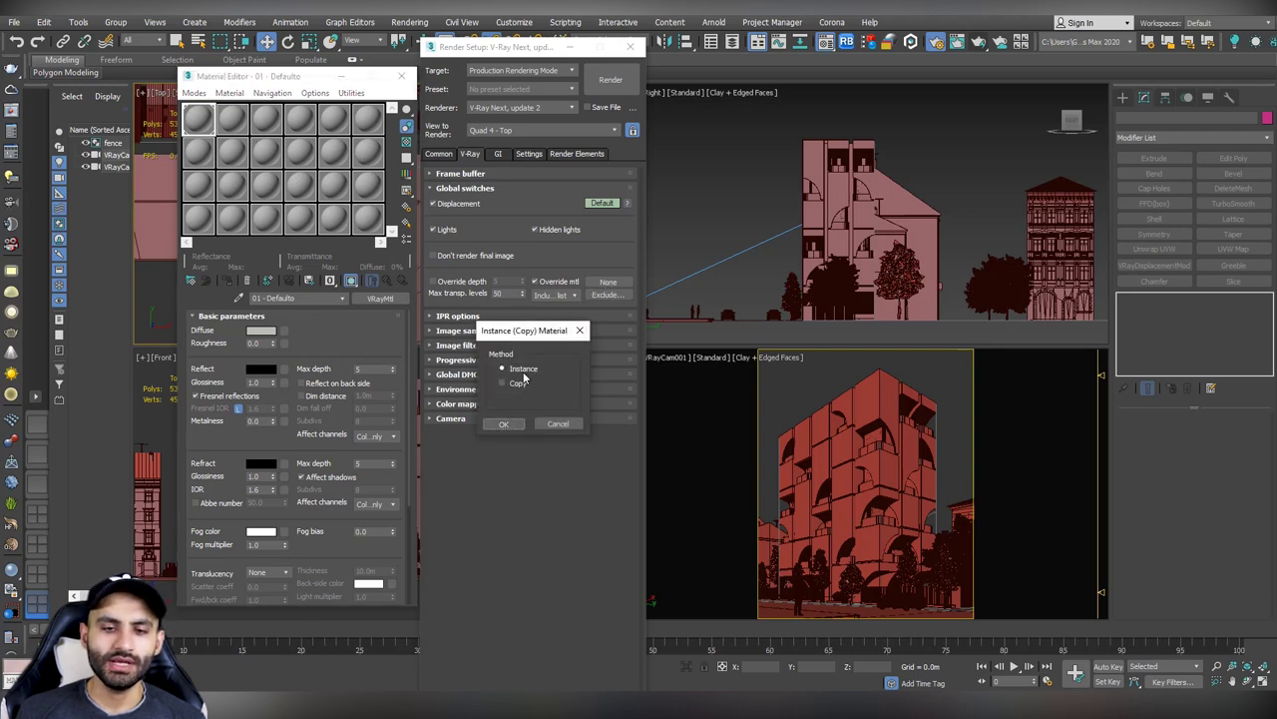
left_click(504, 424)
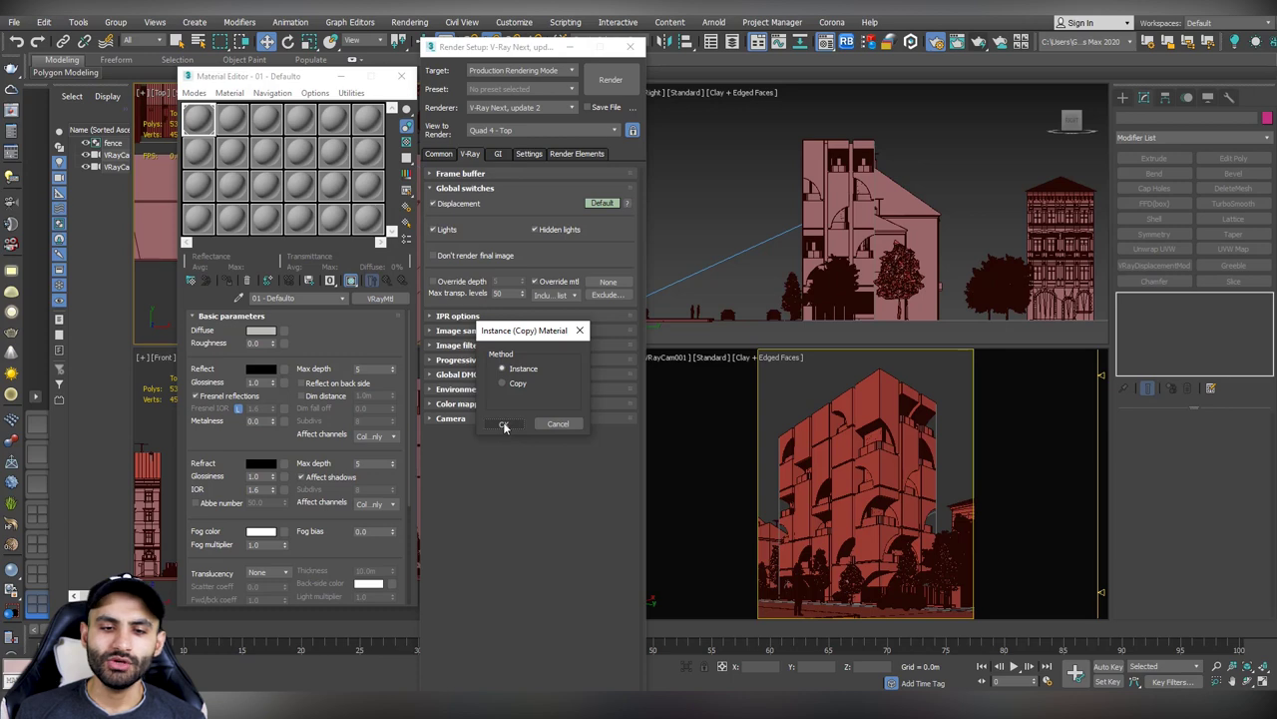
left_click(401, 76)
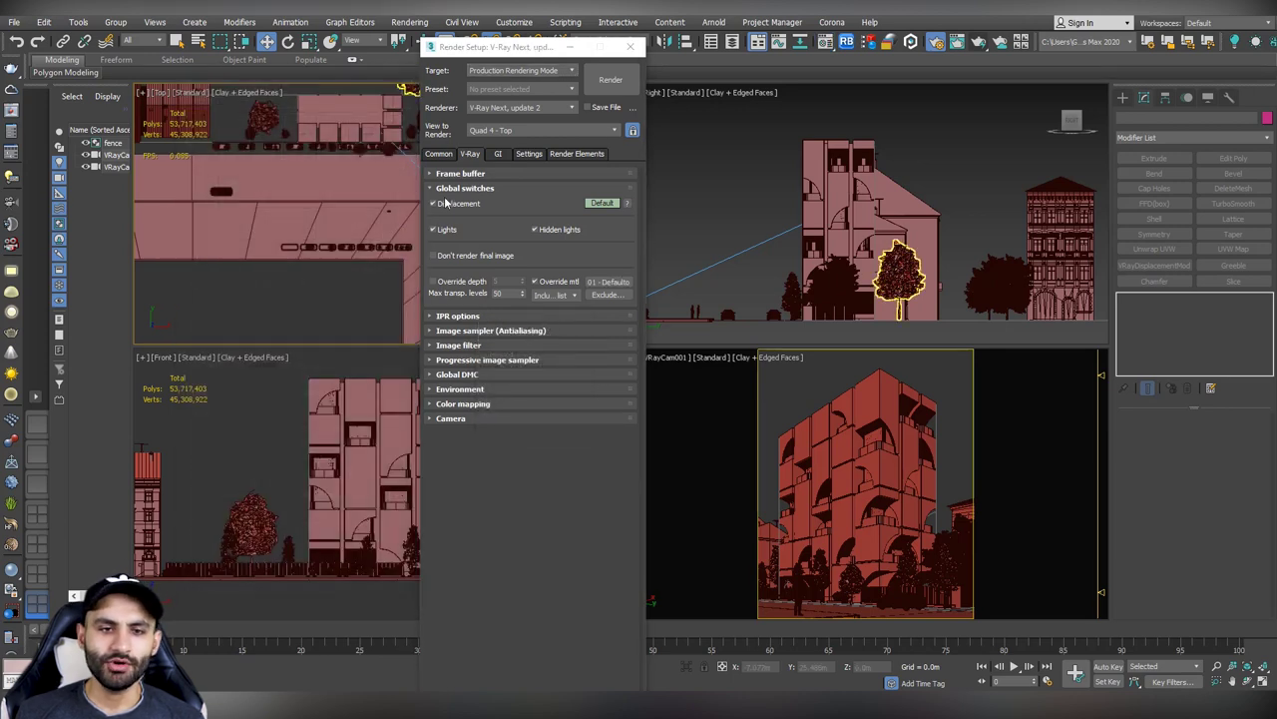
- Keep the image sampler type on Progressive and set its render time limit to 0.0 minutes
left_click(461, 189)
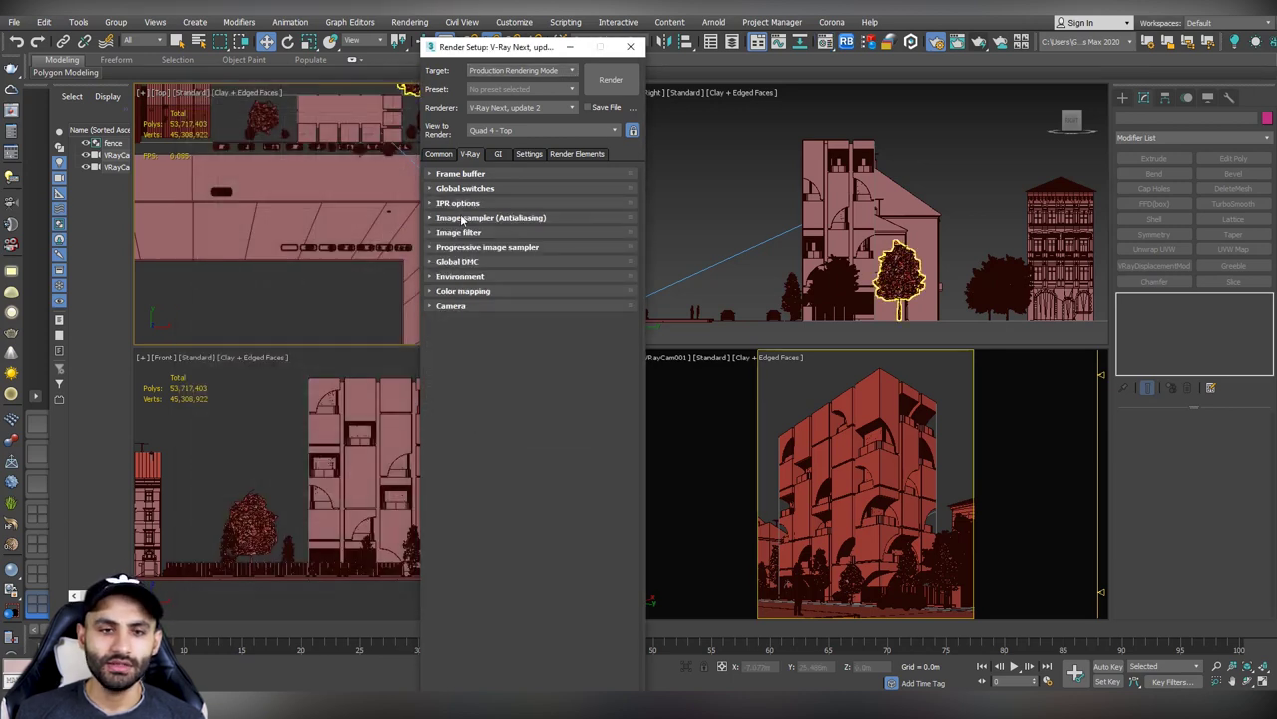
left_click(464, 217)
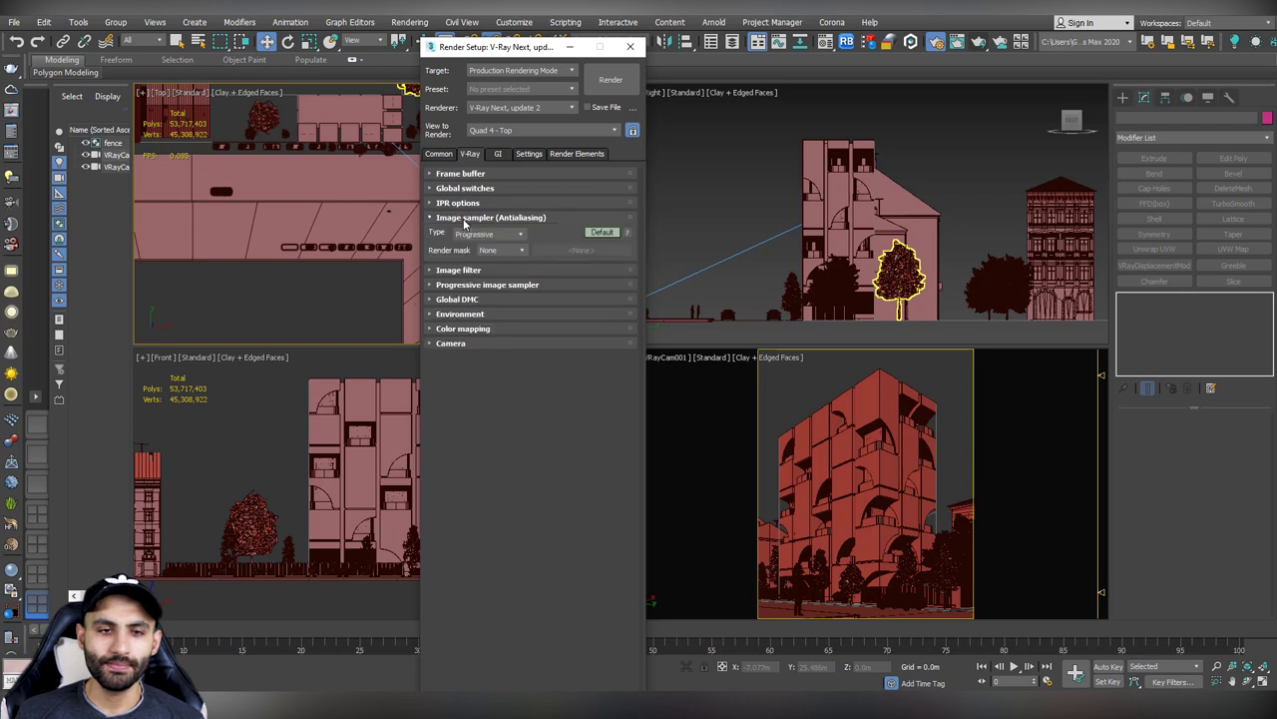
left_click(488, 236)
left_click(488, 237)
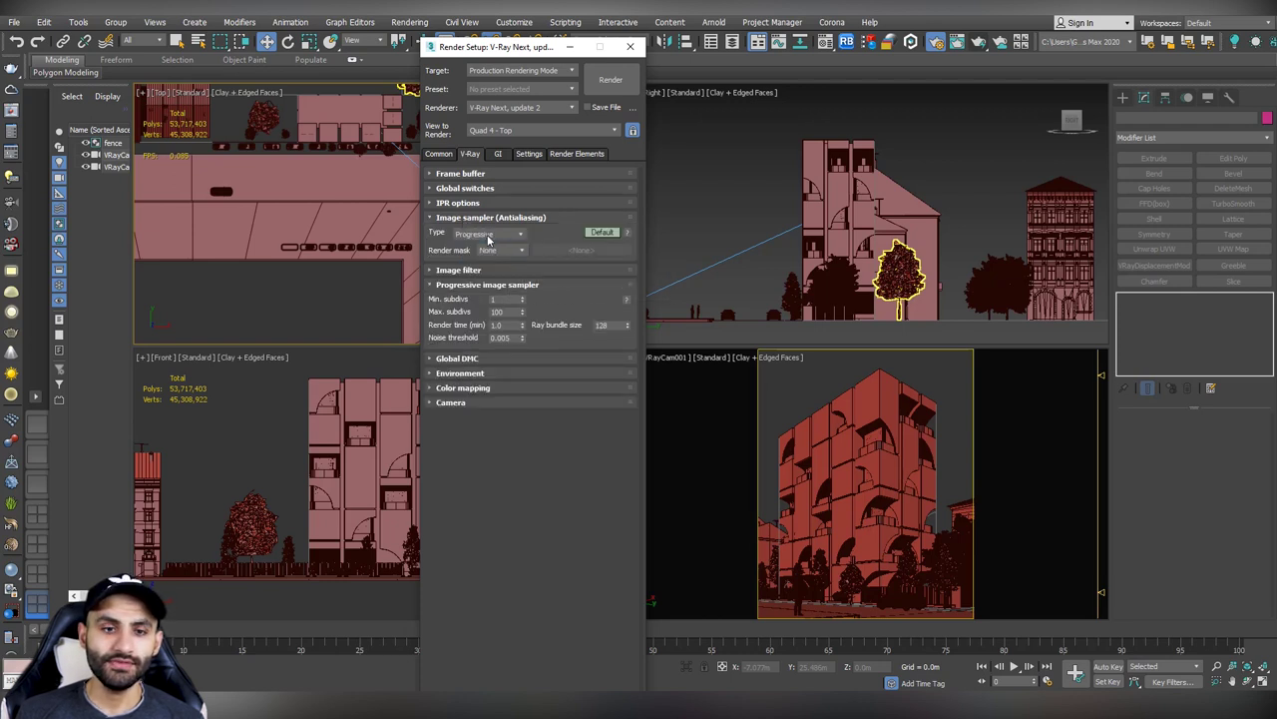
right_click(522, 326)
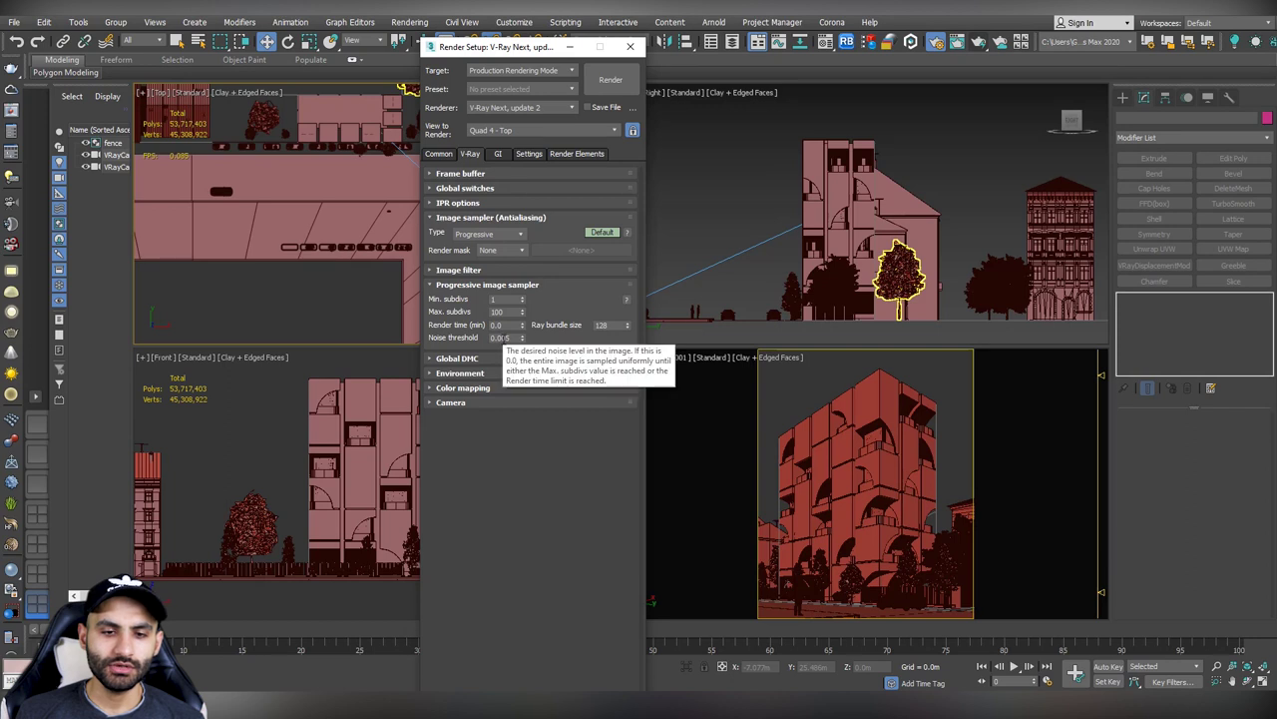
left_click(513, 339)
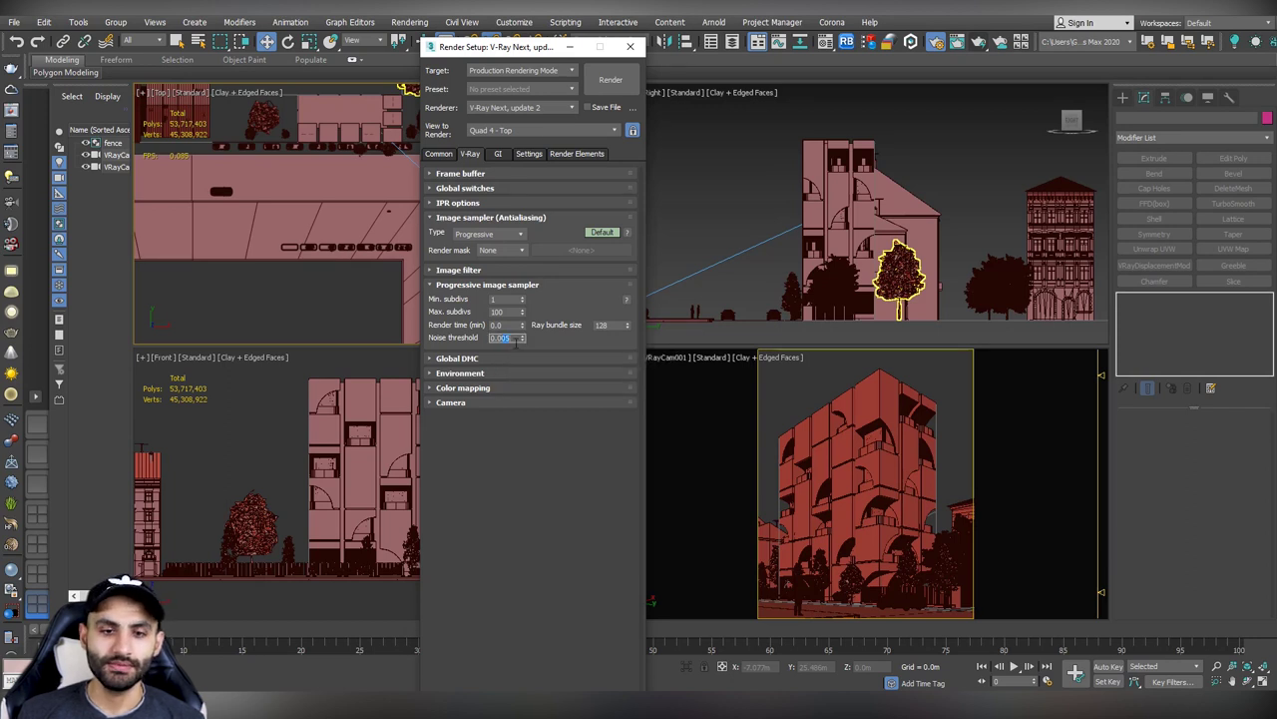
left_click(487, 284)
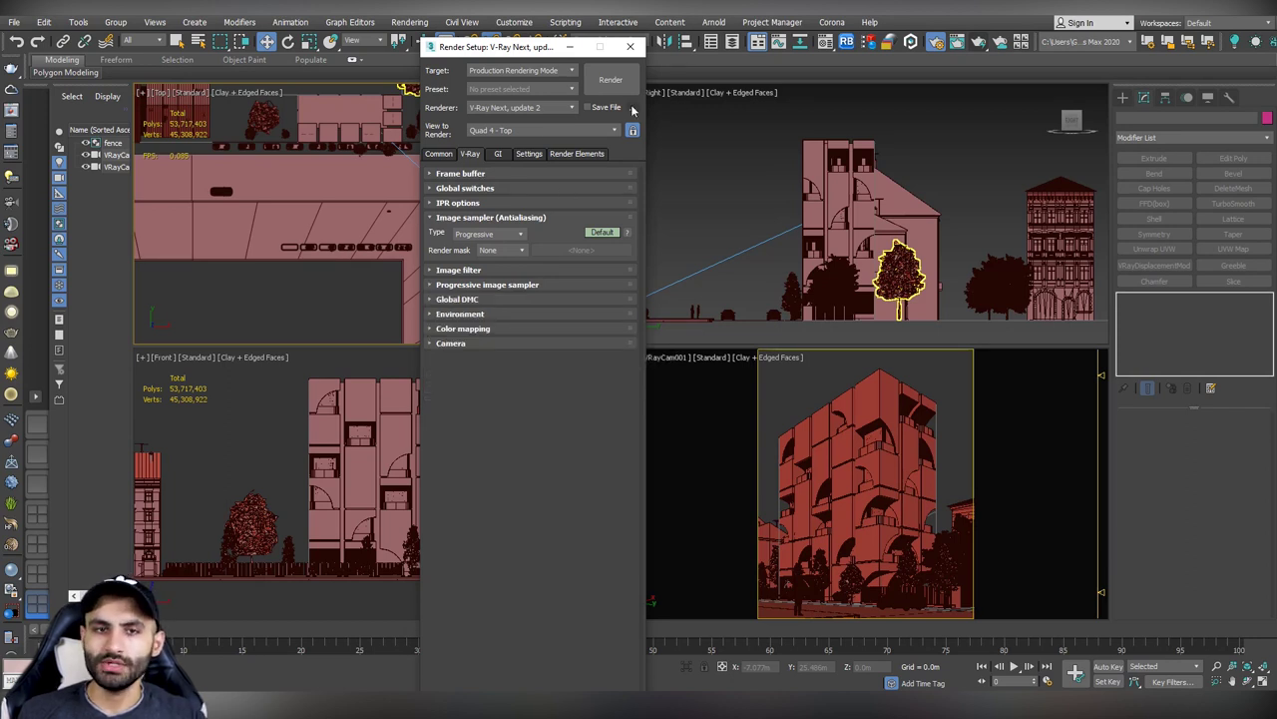
- Run a test render of the Top view, then close the frame buffer and the render setup
left_click(629, 86)
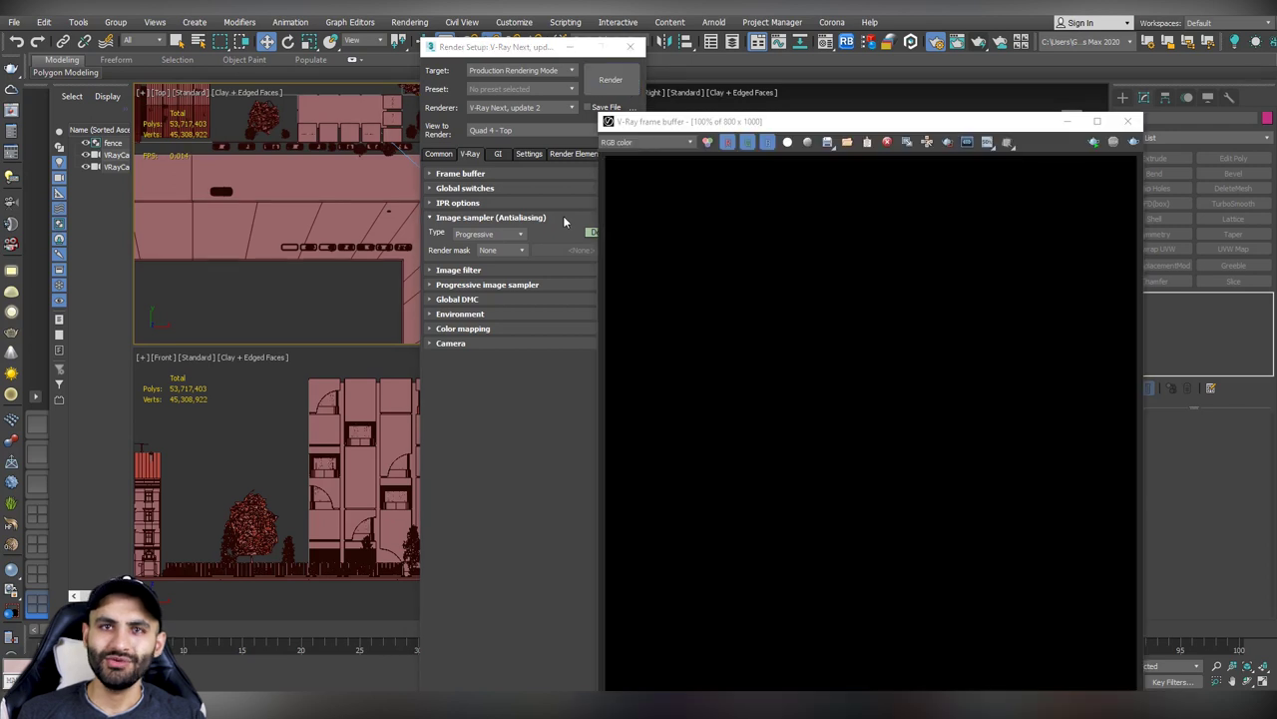
left_click_drag(739, 122, 654, 47)
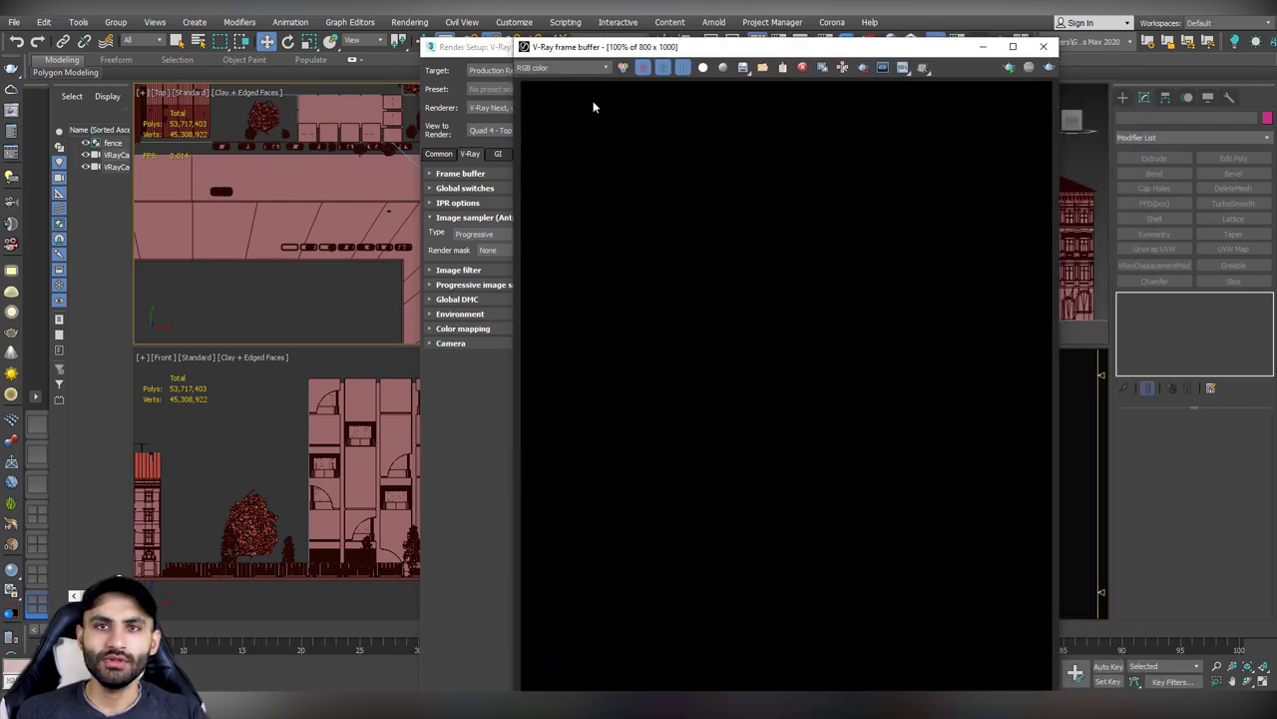
left_click(1043, 46)
left_click(628, 47)
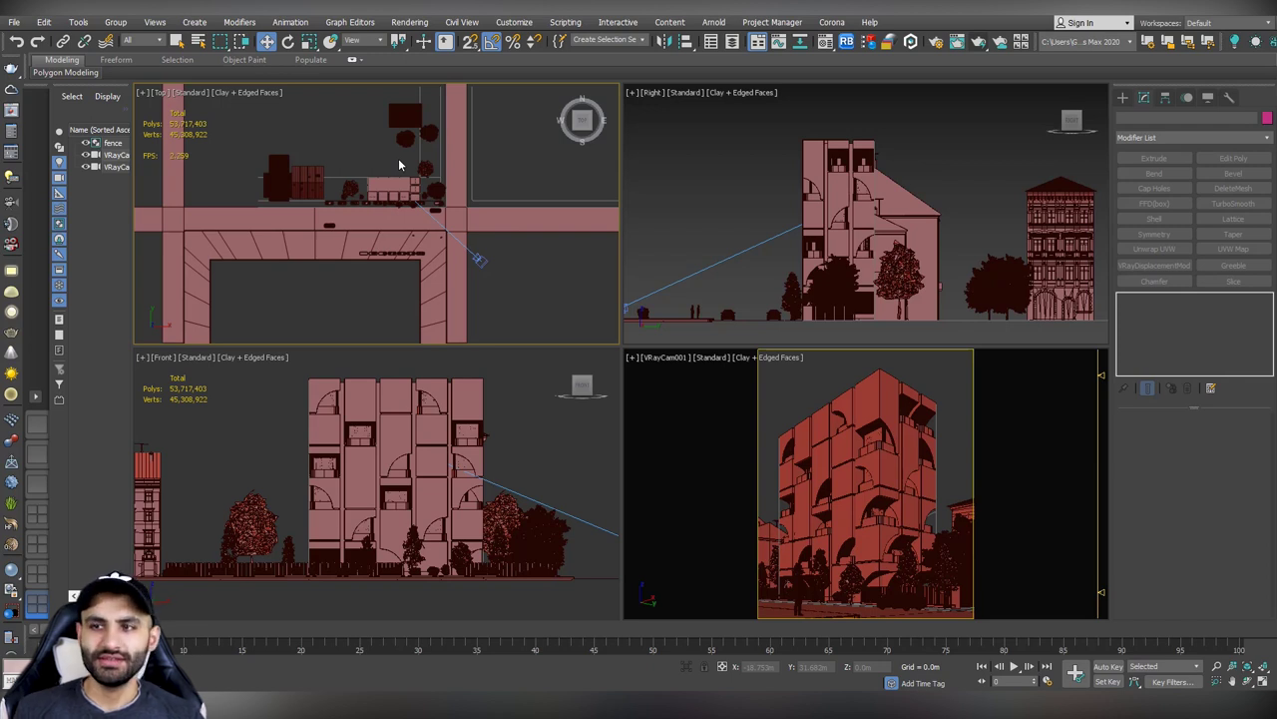
- Place a VRaySun in the Top view from below the street block towards the building, declining the automatic VRaySky environment map
left_click(1122, 98)
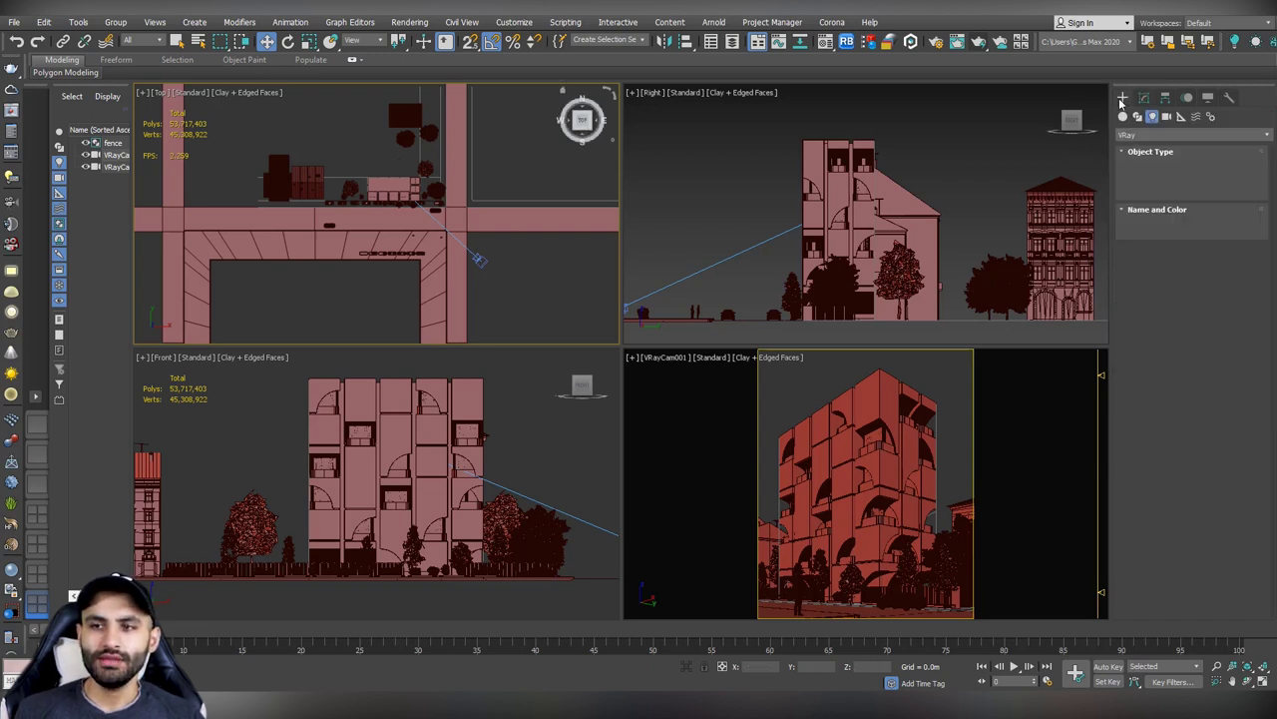
left_click(1153, 116)
left_click(1175, 136)
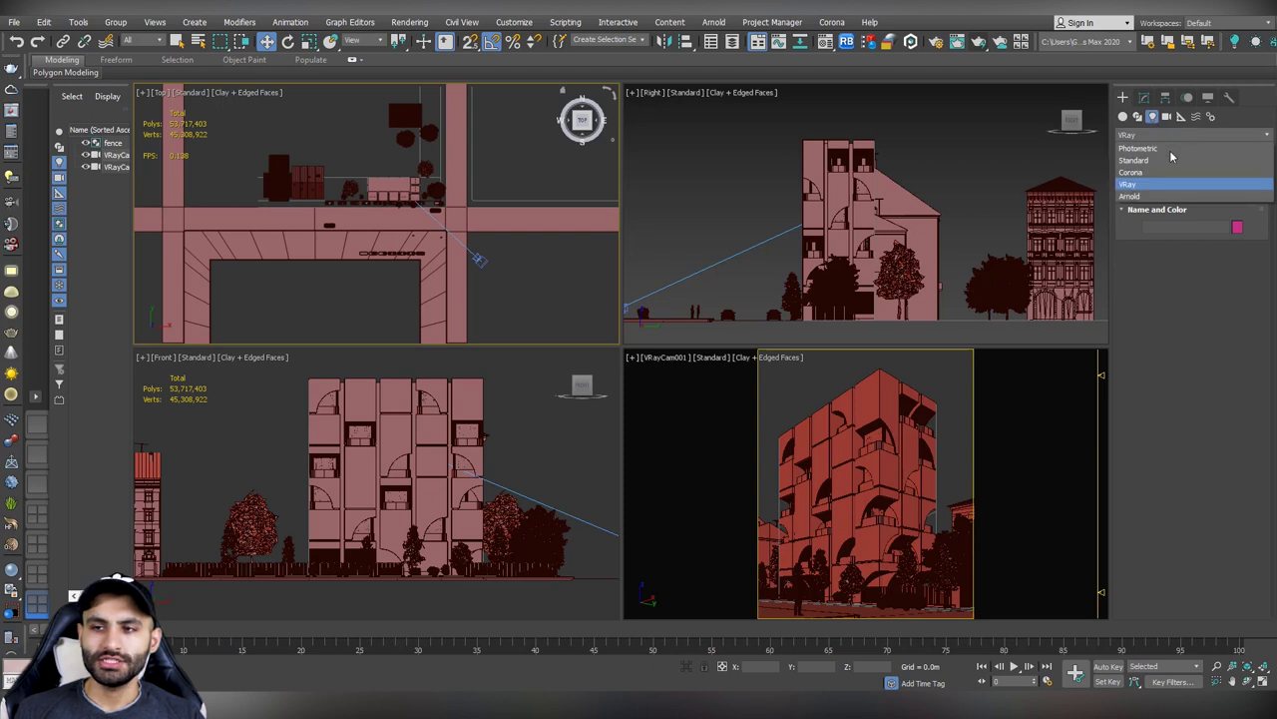
left_click(1147, 185)
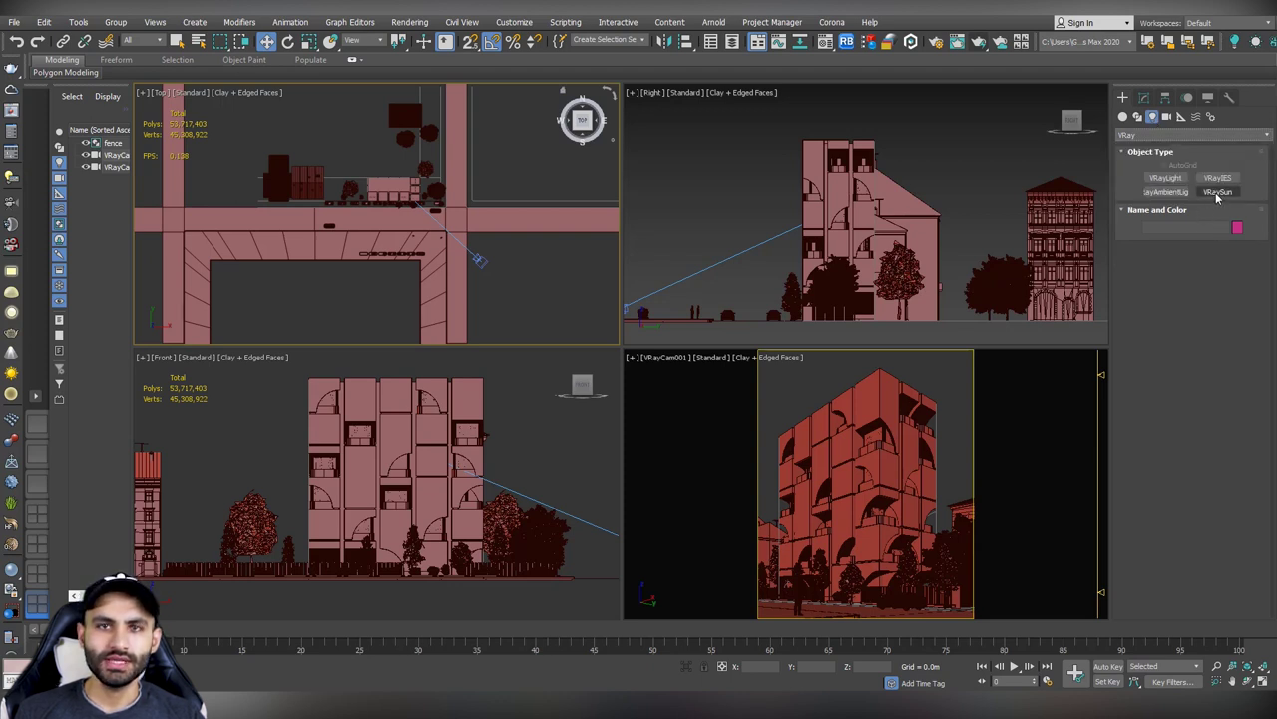
left_click(1218, 192)
middle_click_drag(293, 329, 317, 297)
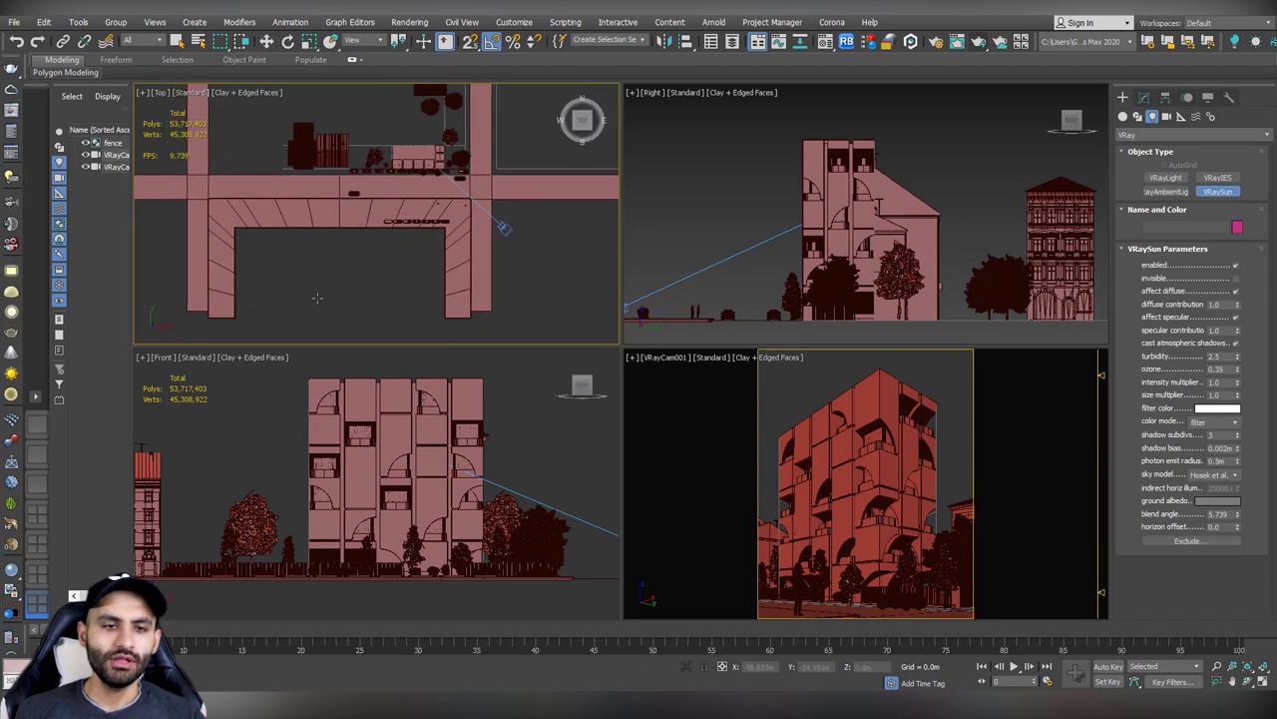
mouse_move(299, 296)
left_mouse_down()
mouse_move(365, 267)
mouse_move(424, 158)
left_mouse_up()
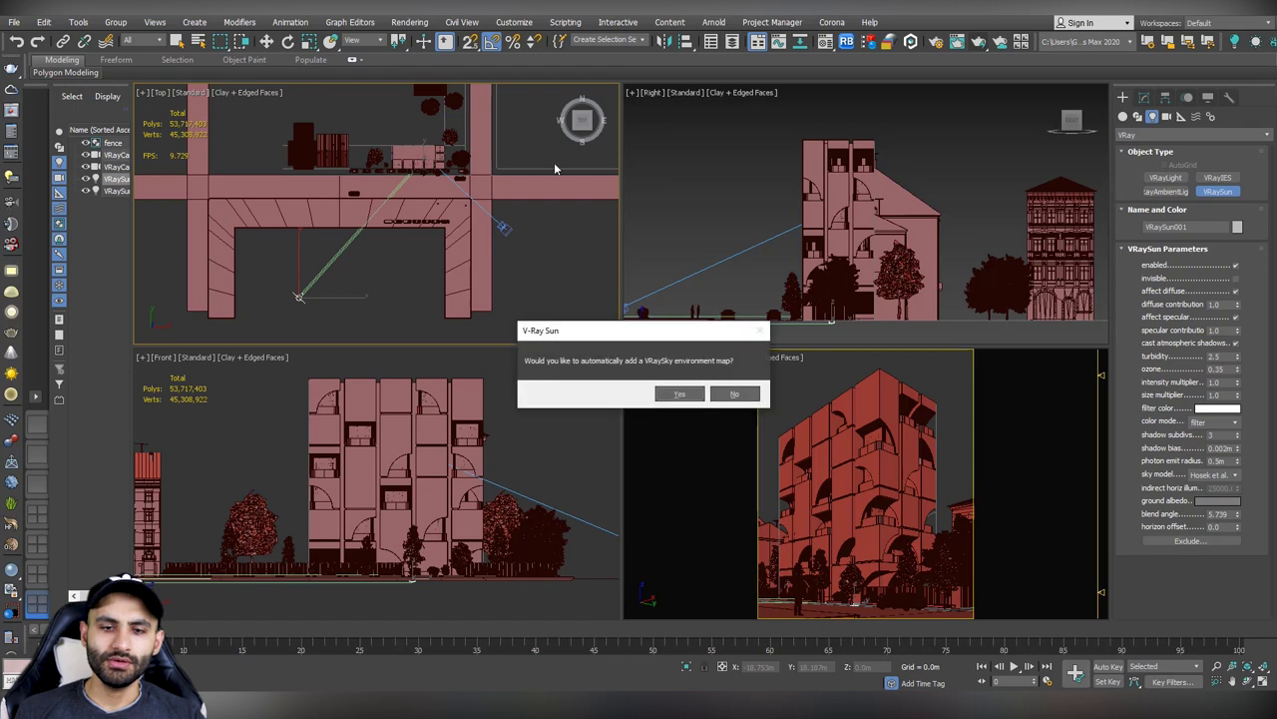
left_click_drag(604, 337, 578, 203)
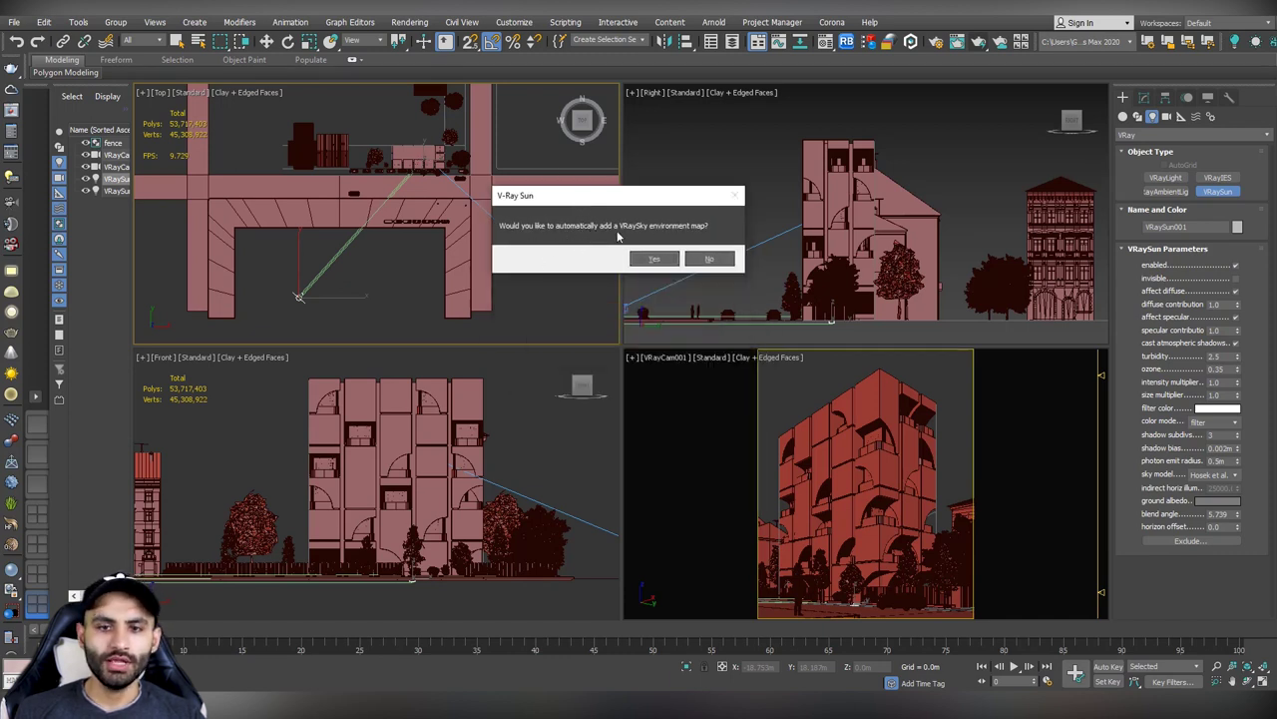
left_click(708, 260)
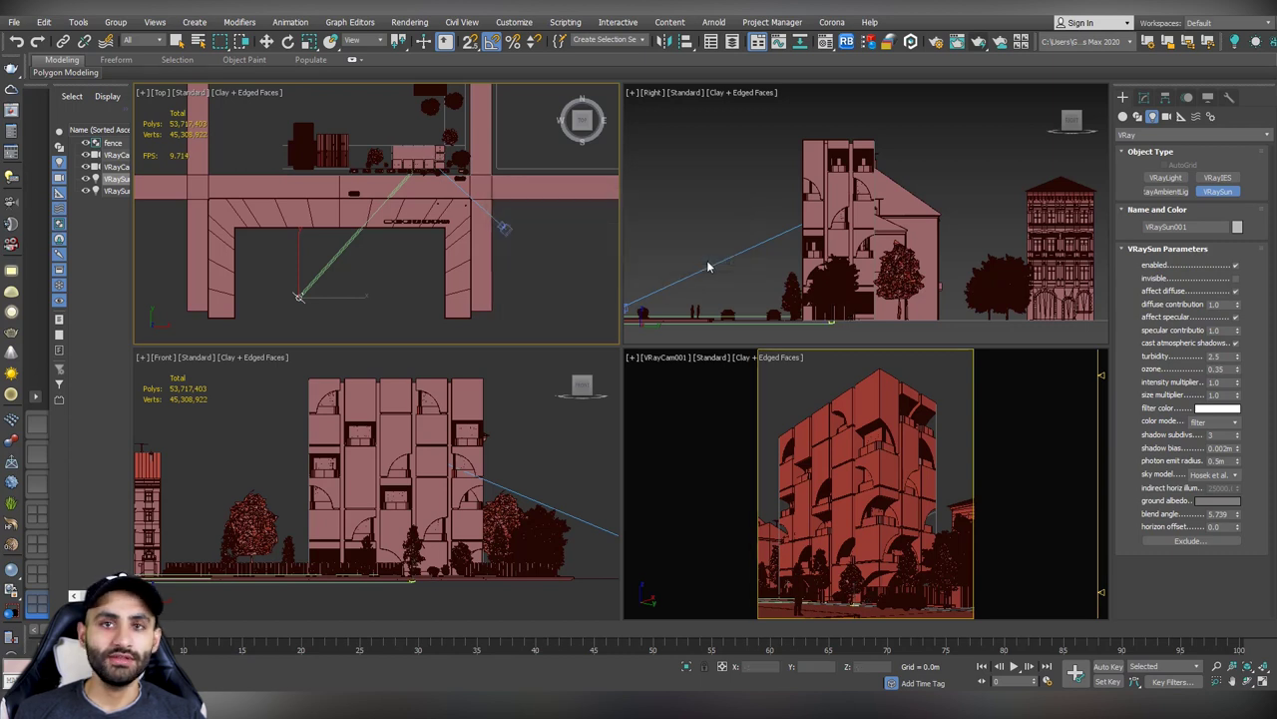
- Test-render the VRayCam001 view with the new sun and close the frame buffer
right_click(691, 369)
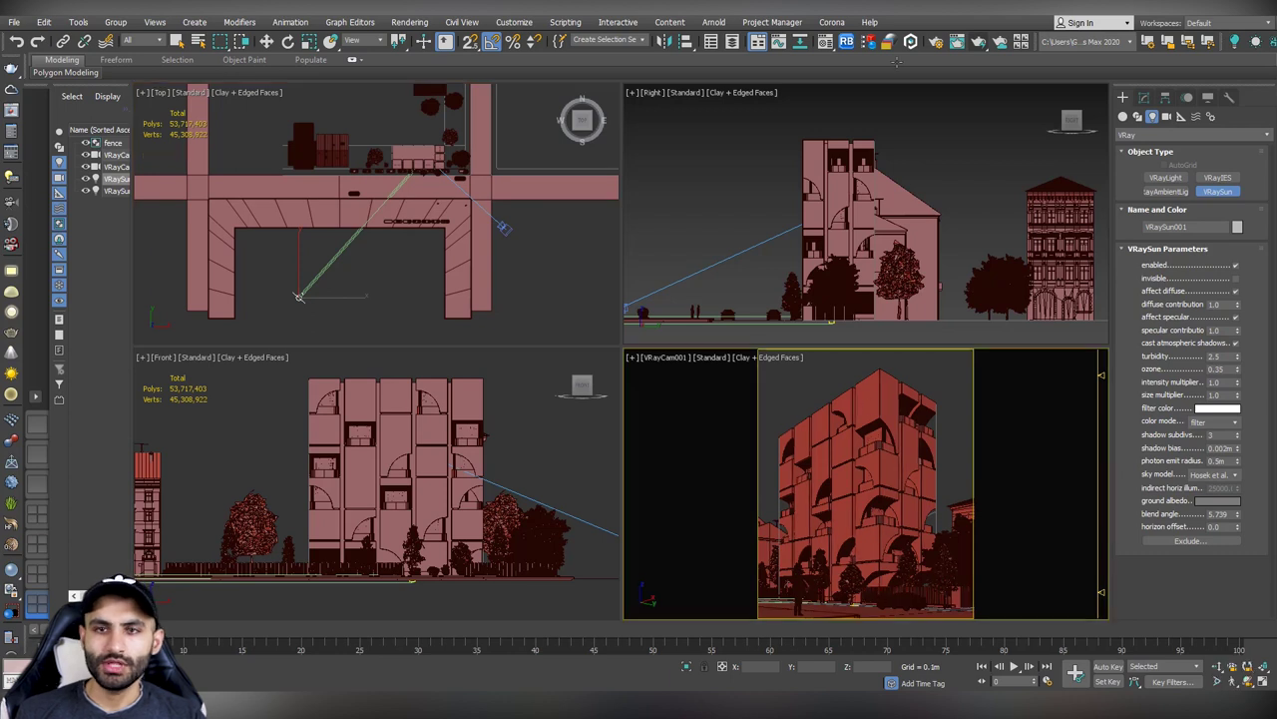
left_click(977, 42)
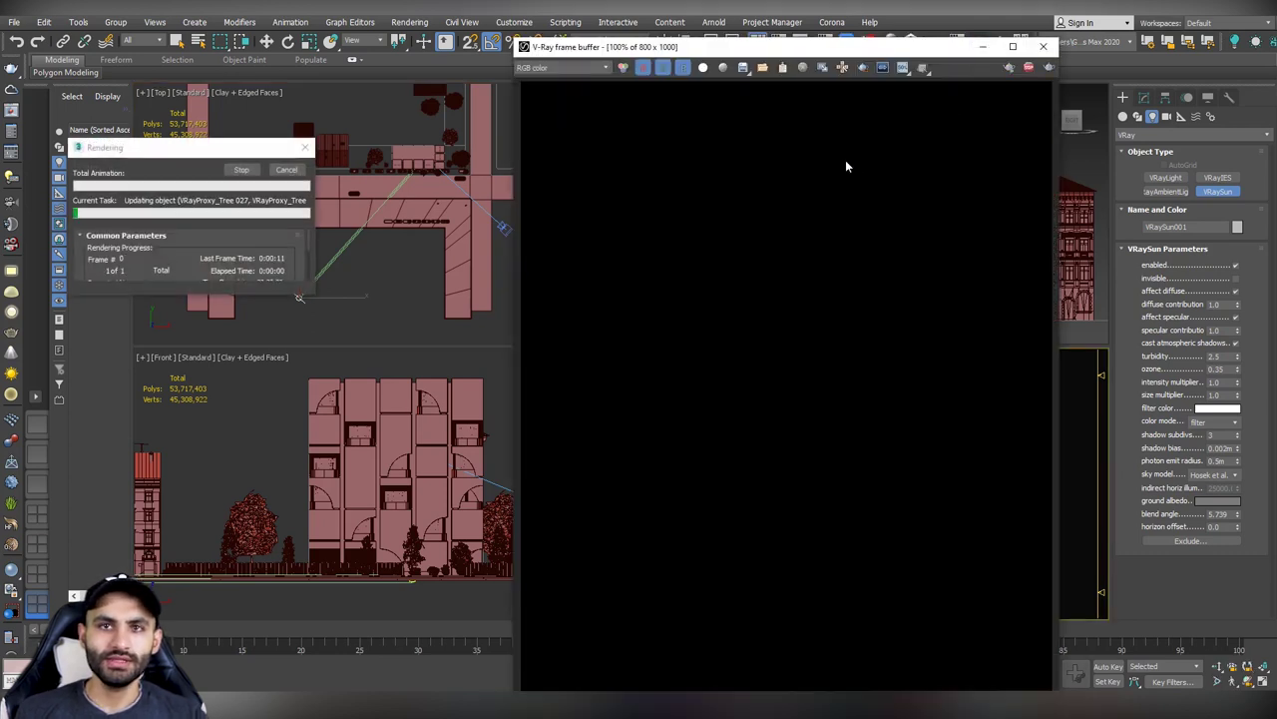
left_click(1045, 50)
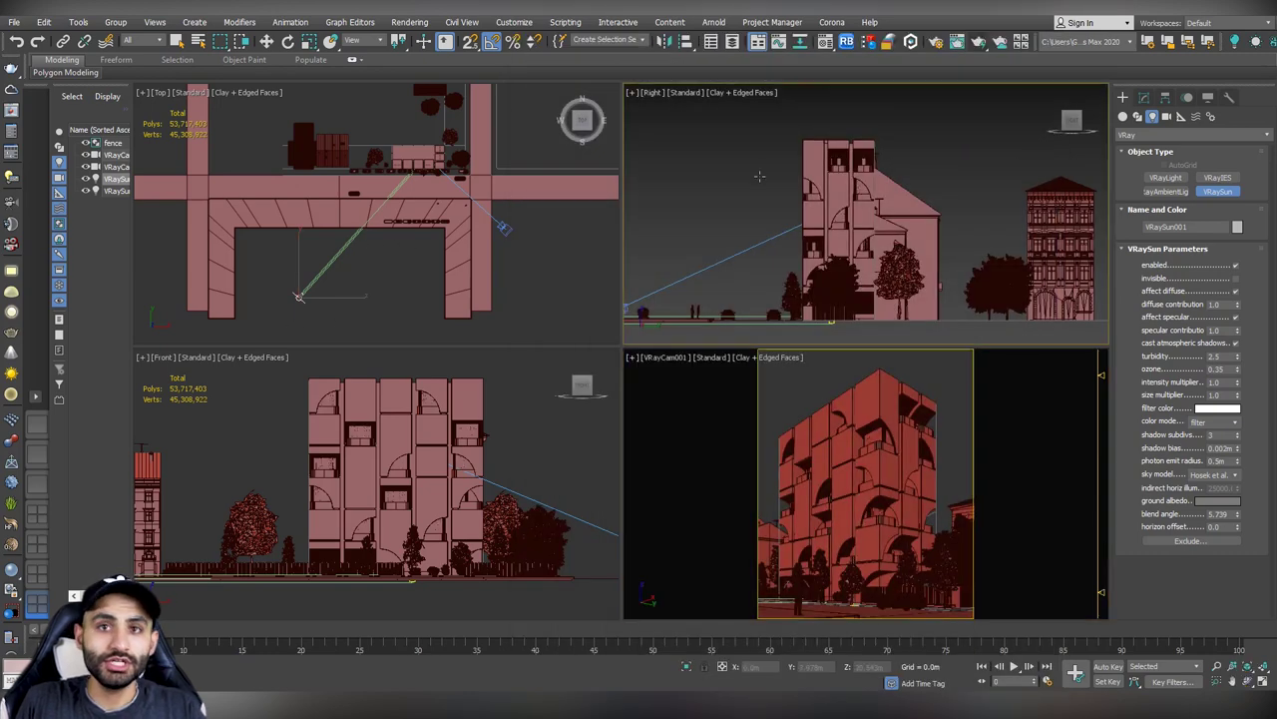
- Raise the sun to about 29.5 m in the Right view and shift it in the Top view to about X -60.7 m, Y -49.9 m
scroll(754, 198, "down", 3)
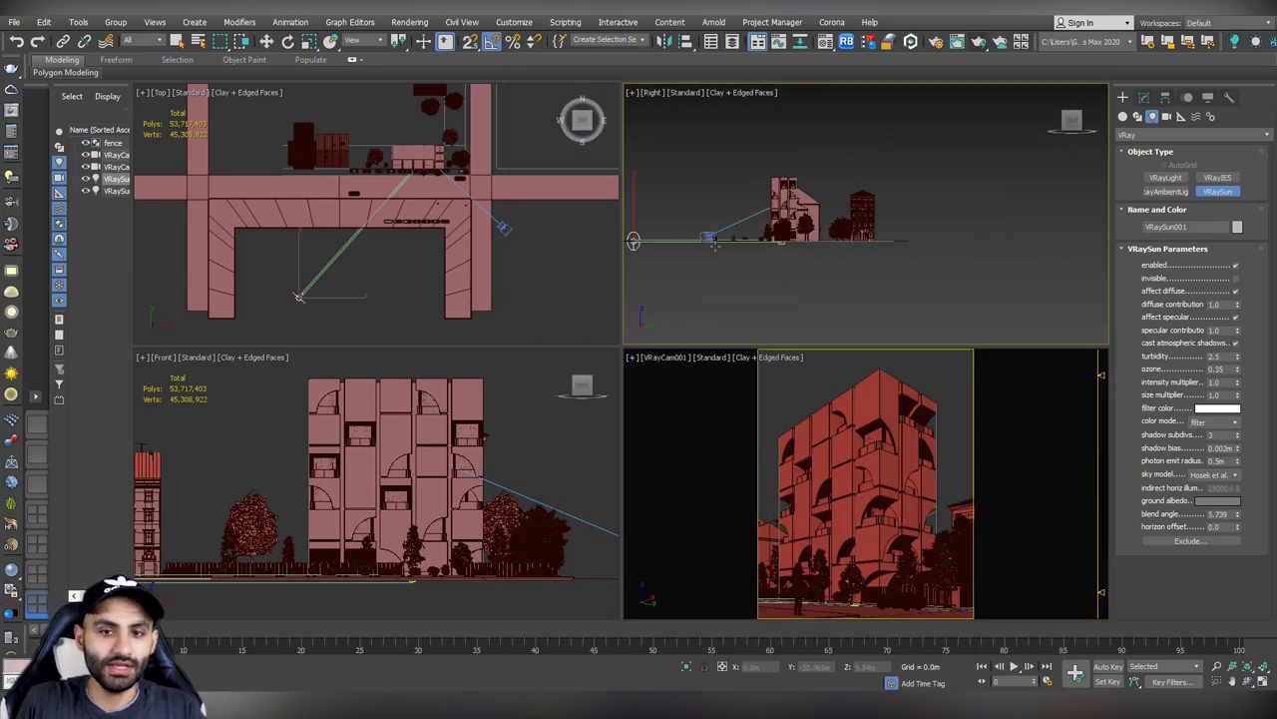
scroll(703, 244, "up", 4)
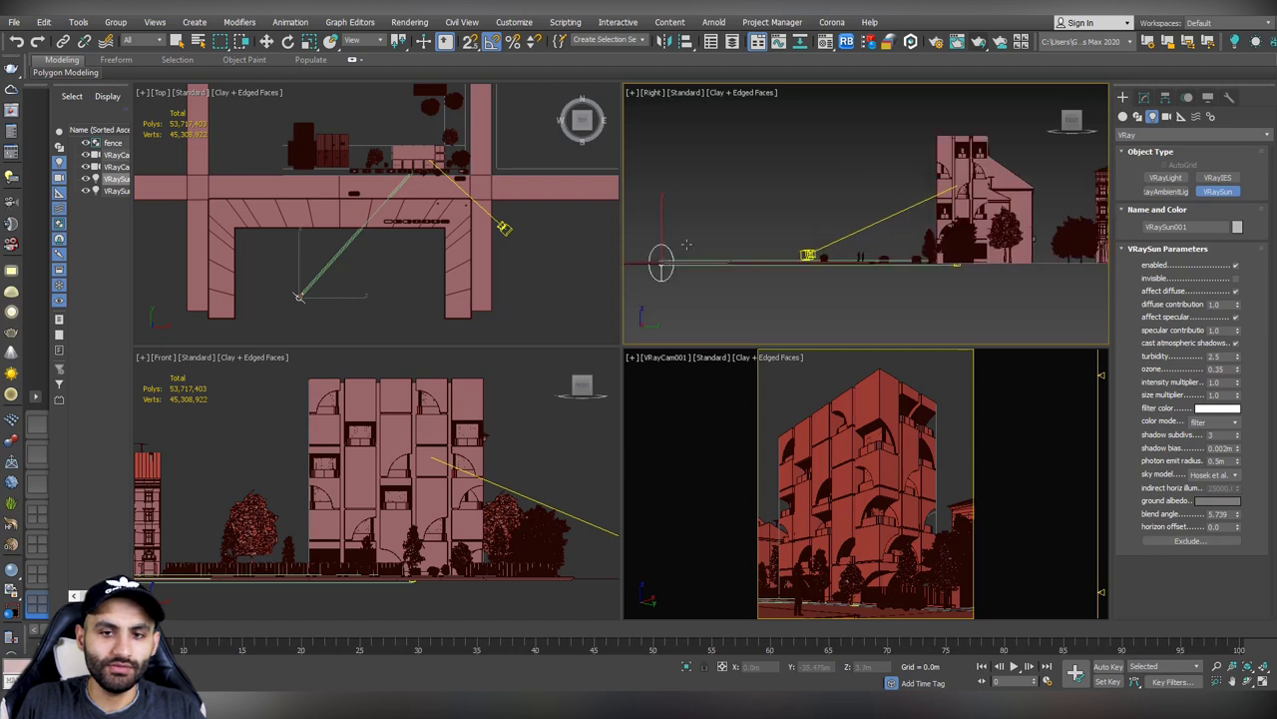
middle_click_drag(687, 243, 715, 264)
left_click(688, 280)
key("w")
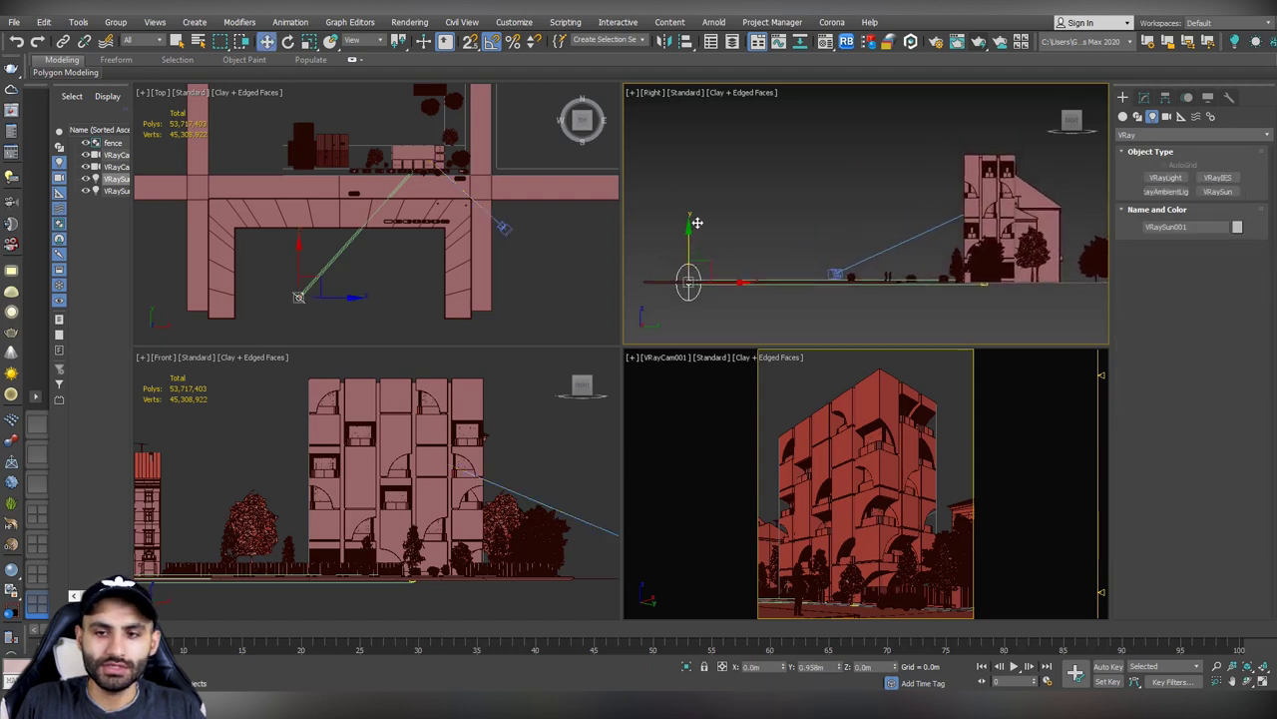
left_click_drag(697, 222, 688, 80)
mouse_move(324, 289)
left_mouse_down()
mouse_move(359, 289)
mouse_move(319, 301)
mouse_move(339, 299)
left_mouse_up()
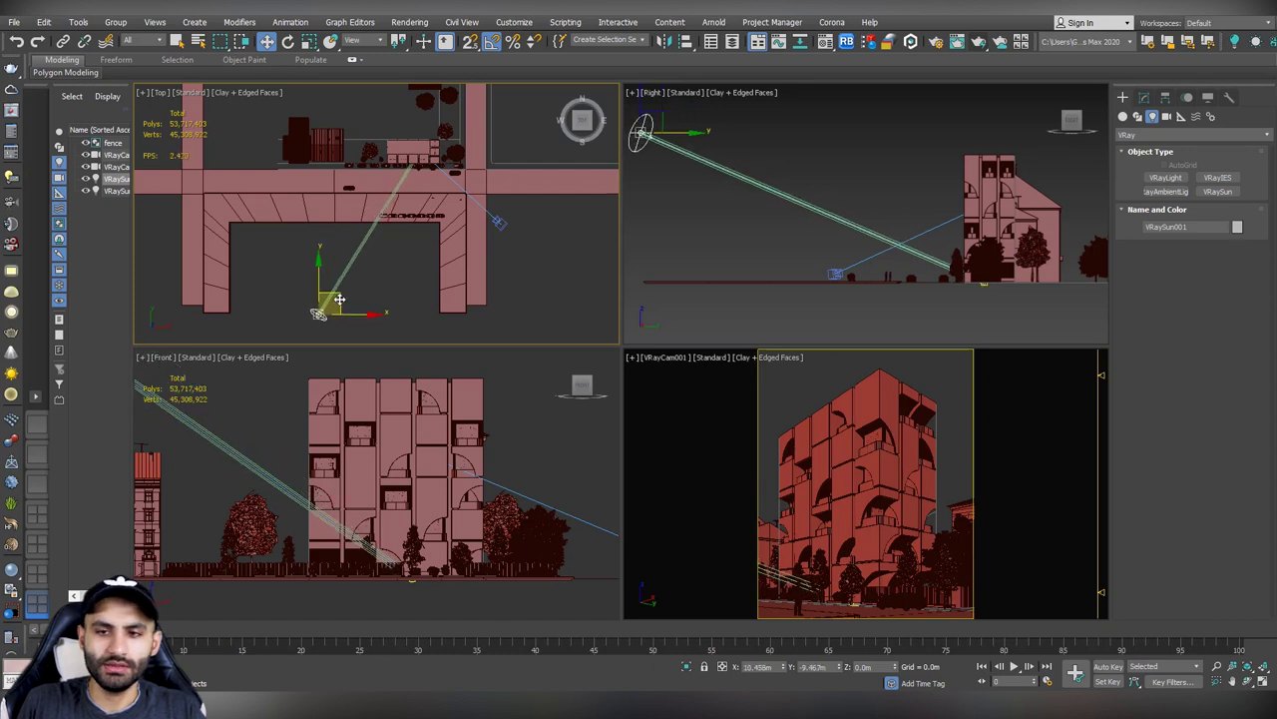
- Test-render the VRayCam001 view with the repositioned sun, stop the render early and examine the shadows on the facade
right_click(831, 383)
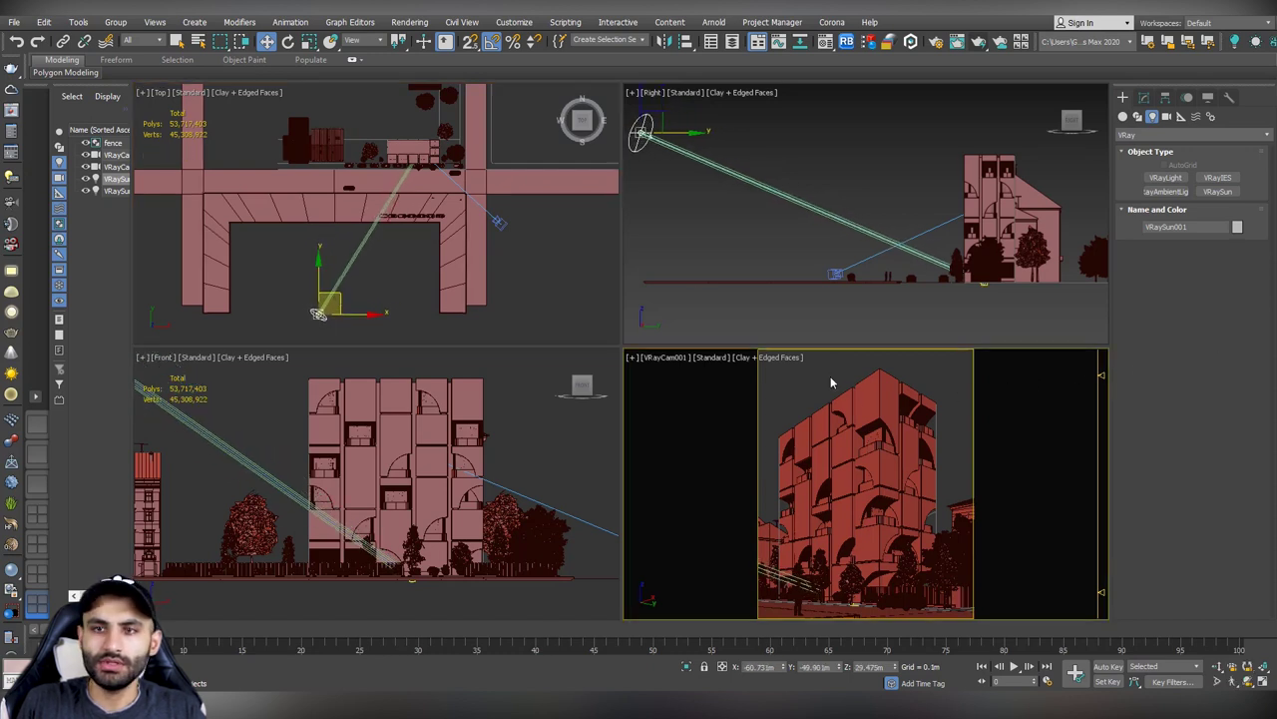
left_click(979, 42)
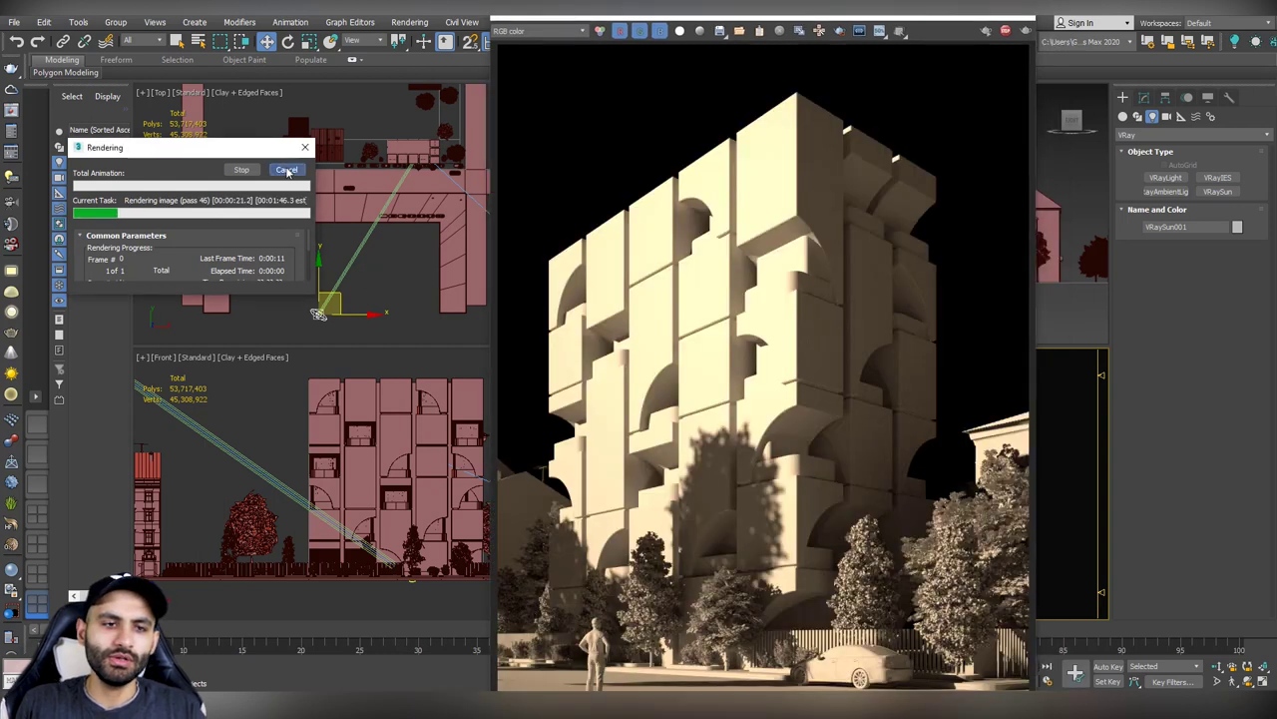
left_click(286, 171)
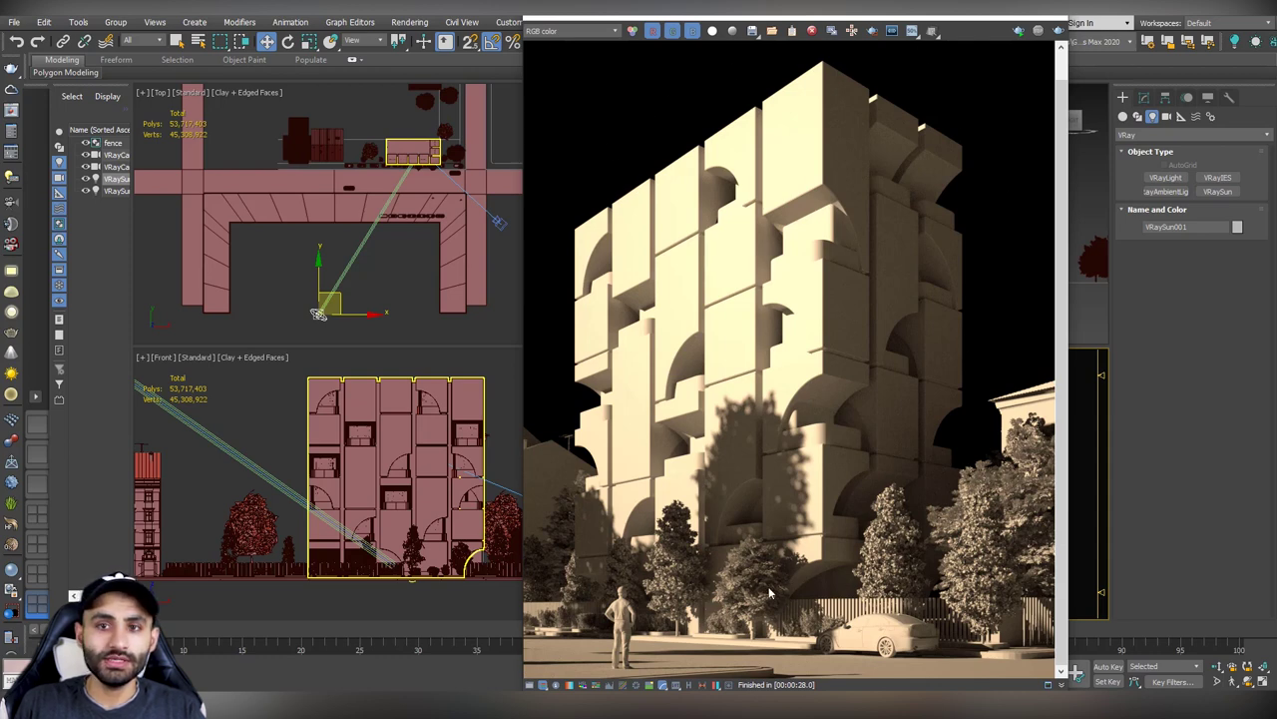
scroll(819, 397, "down", 3)
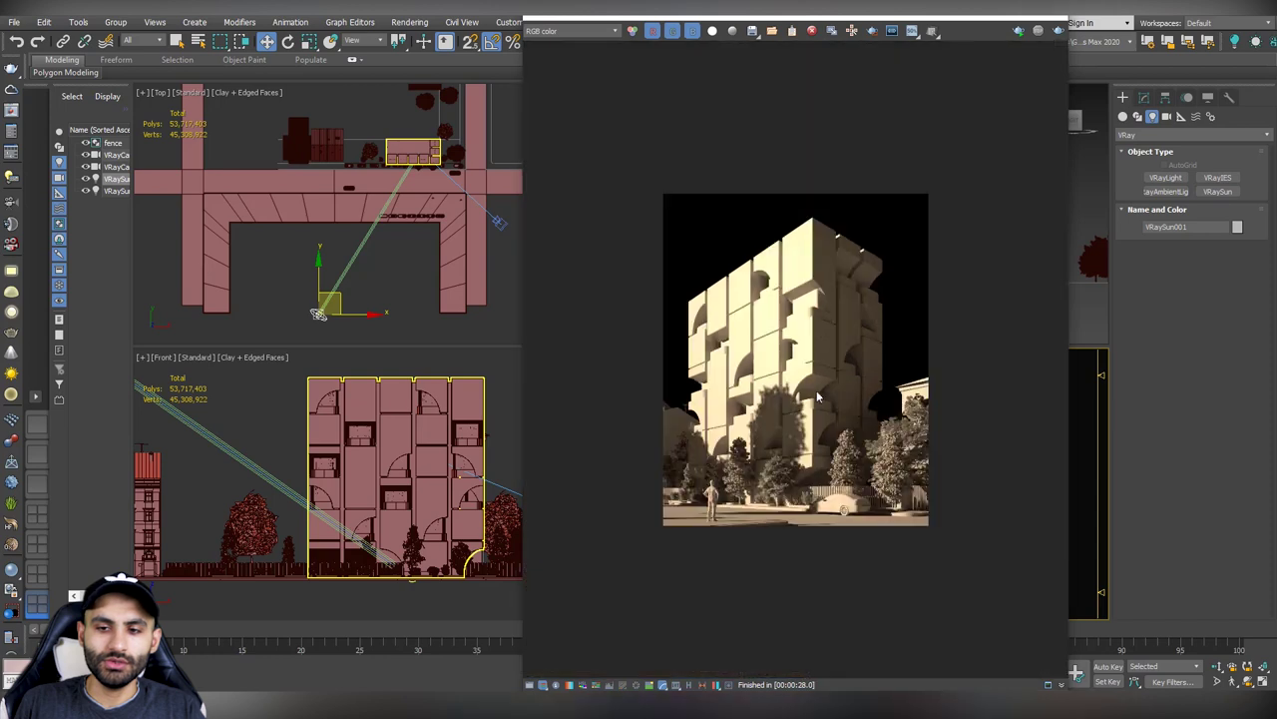
scroll(811, 384, "up", 3)
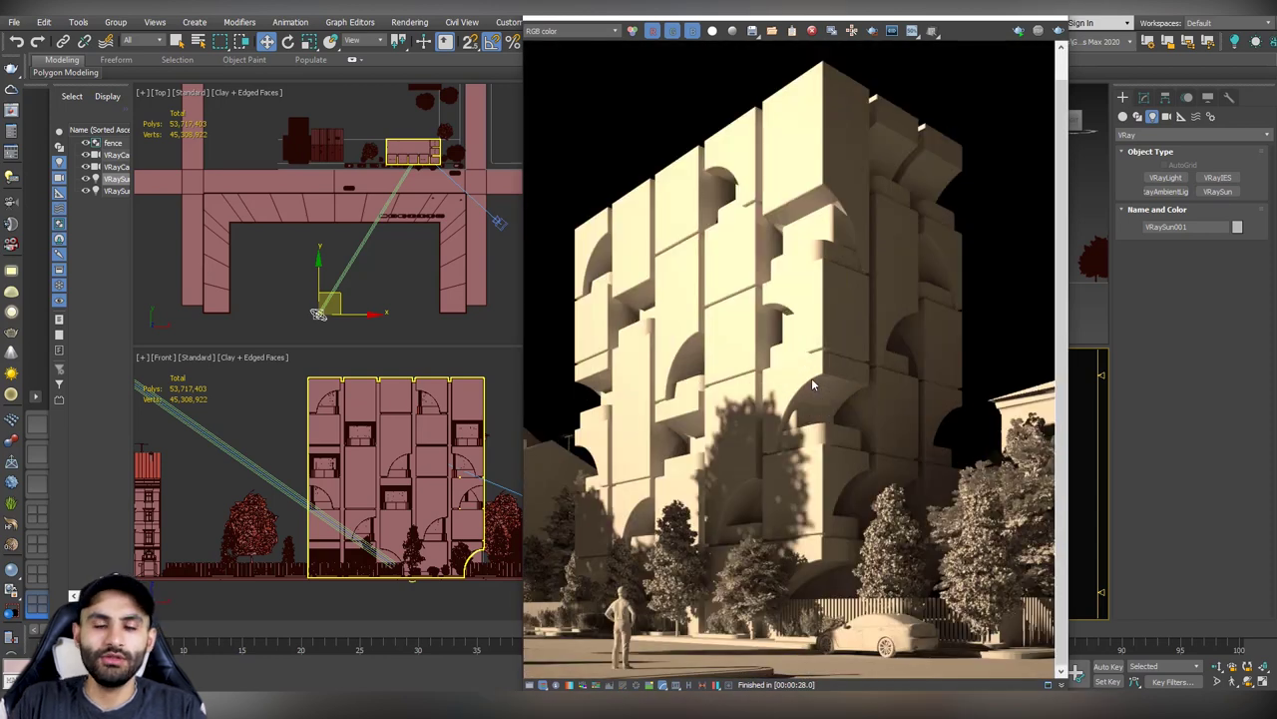
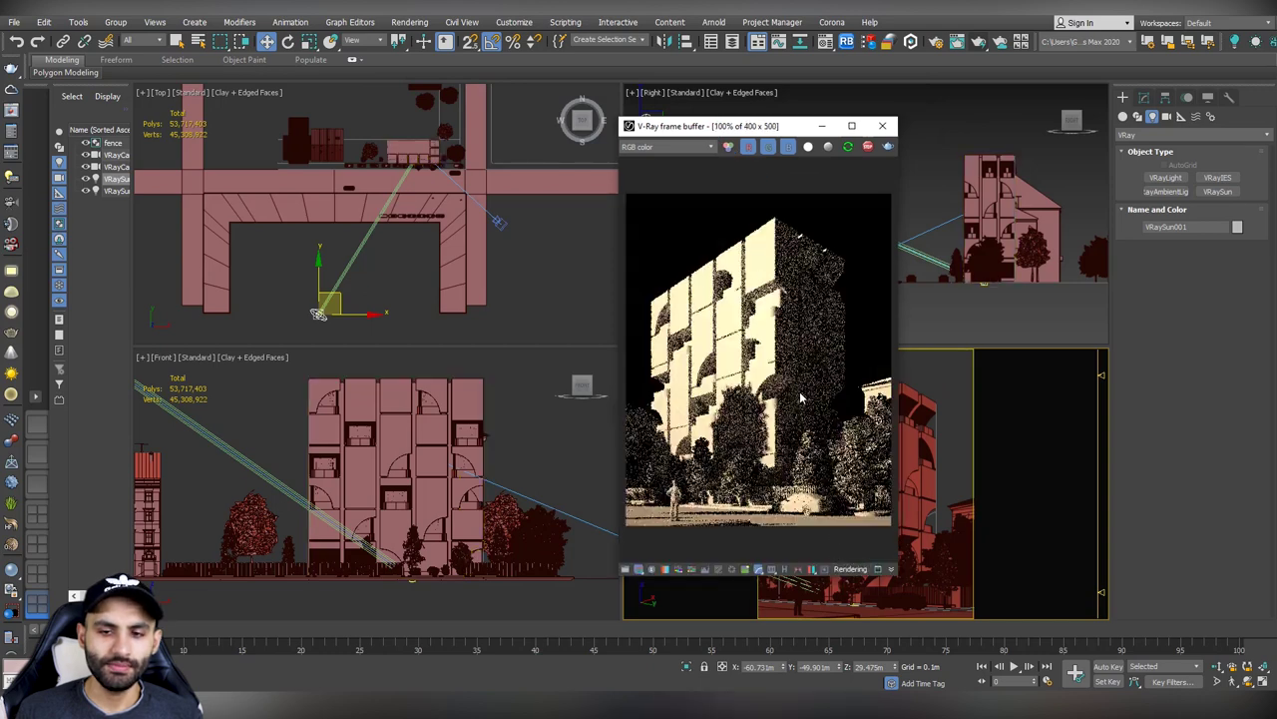
- Shift the sun along X in the Top view during interactive rendering and examine the facade, street and shaded side up close
middle_click_drag(356, 271, 352, 246)
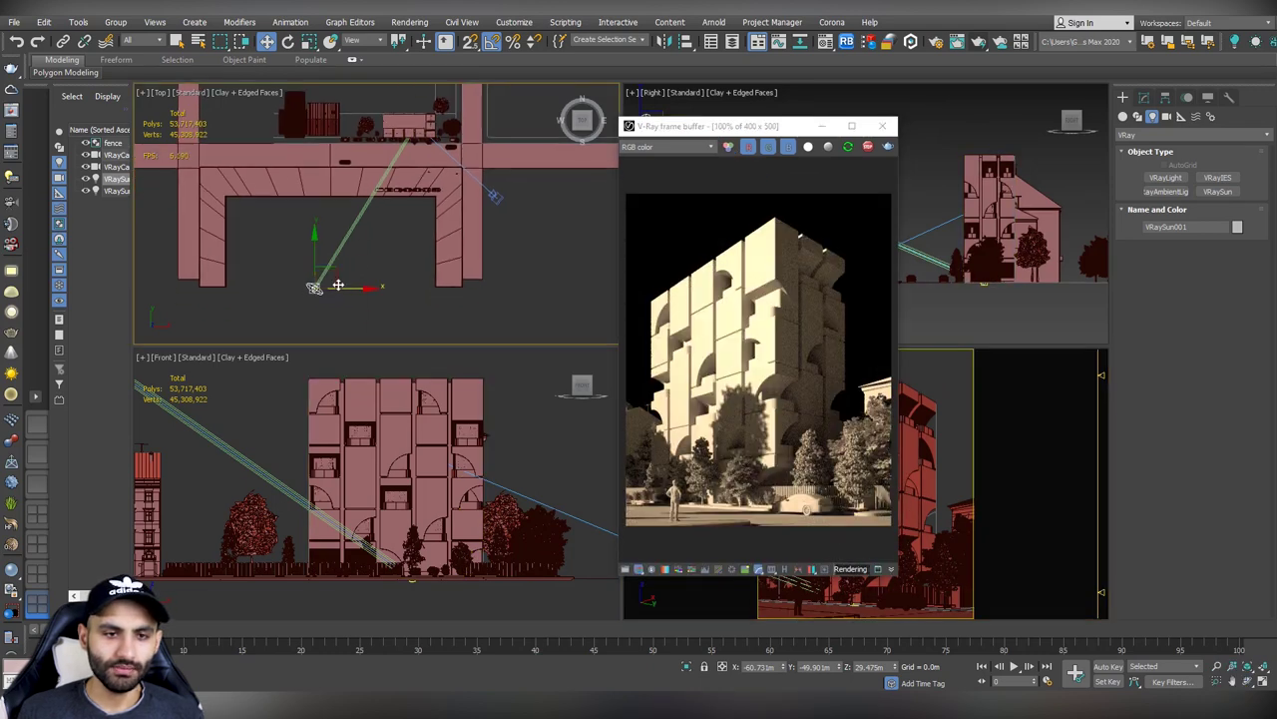
mouse_move(338, 288)
left_mouse_down()
mouse_move(386, 291)
mouse_move(354, 291)
left_mouse_up()
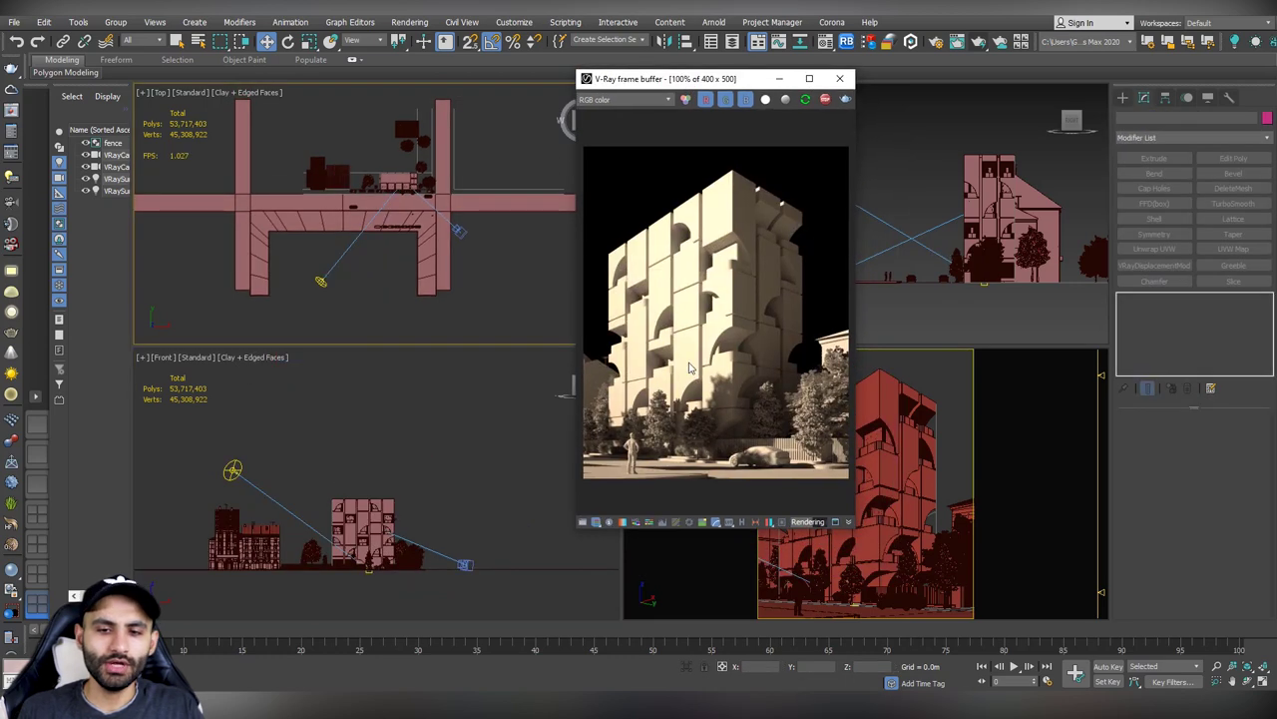
scroll(689, 367, "up", 3)
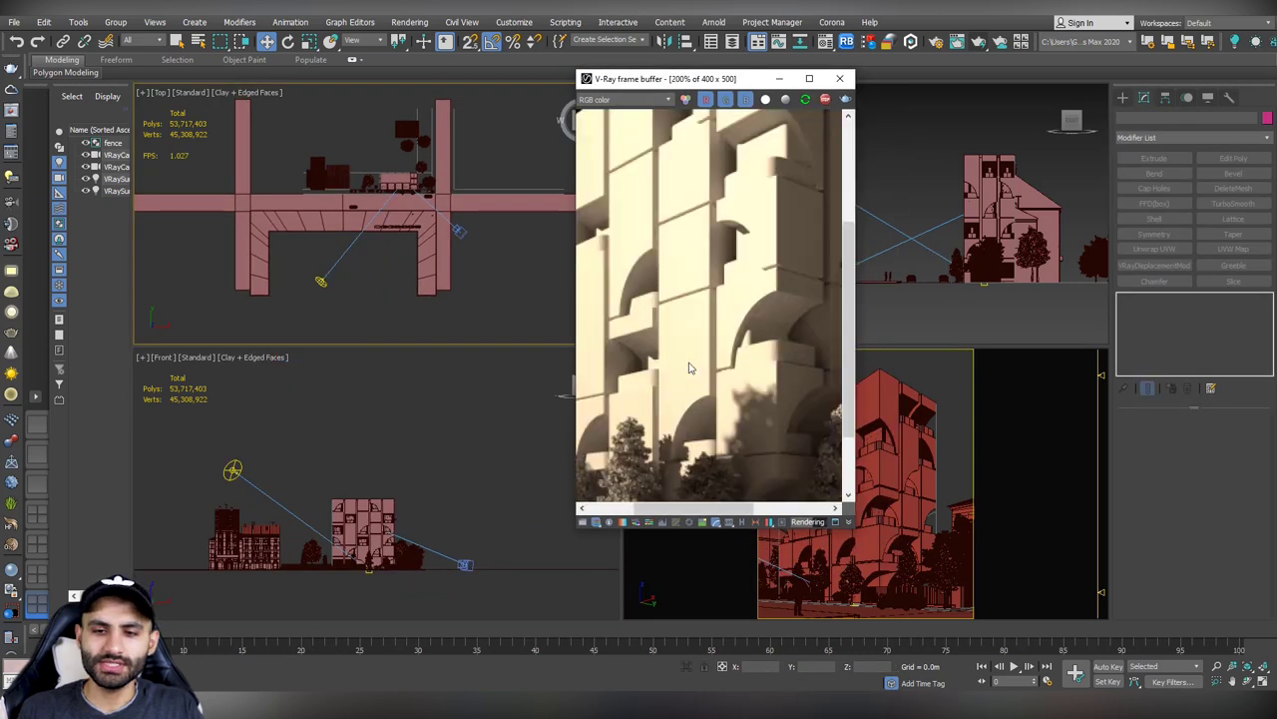
scroll(708, 272, "down", 3)
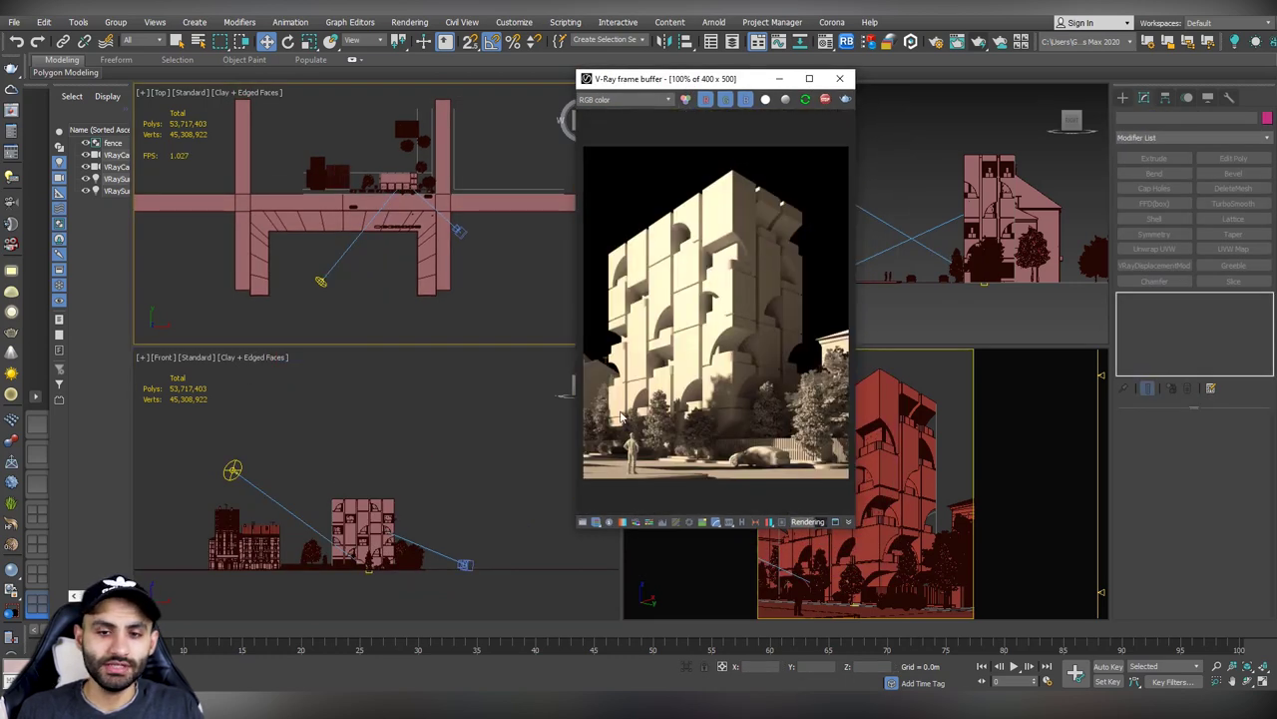
scroll(735, 454, "up", 2)
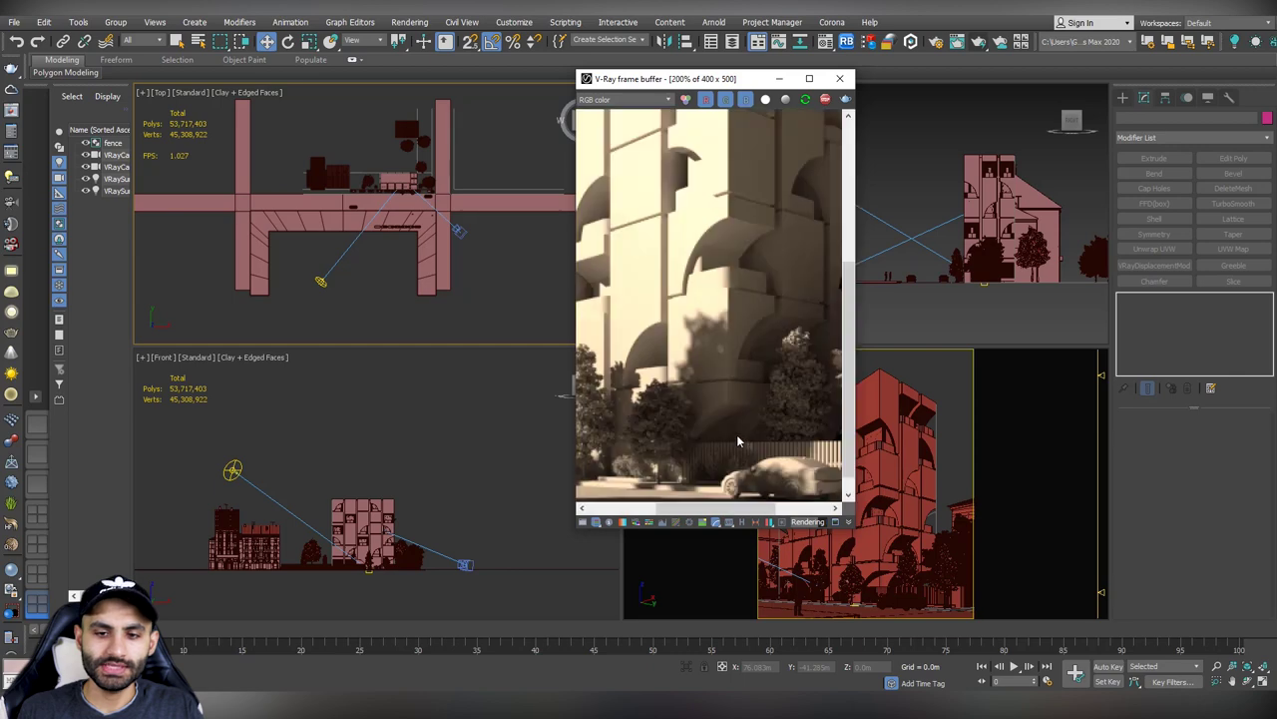
middle_click_drag(735, 454, 681, 292)
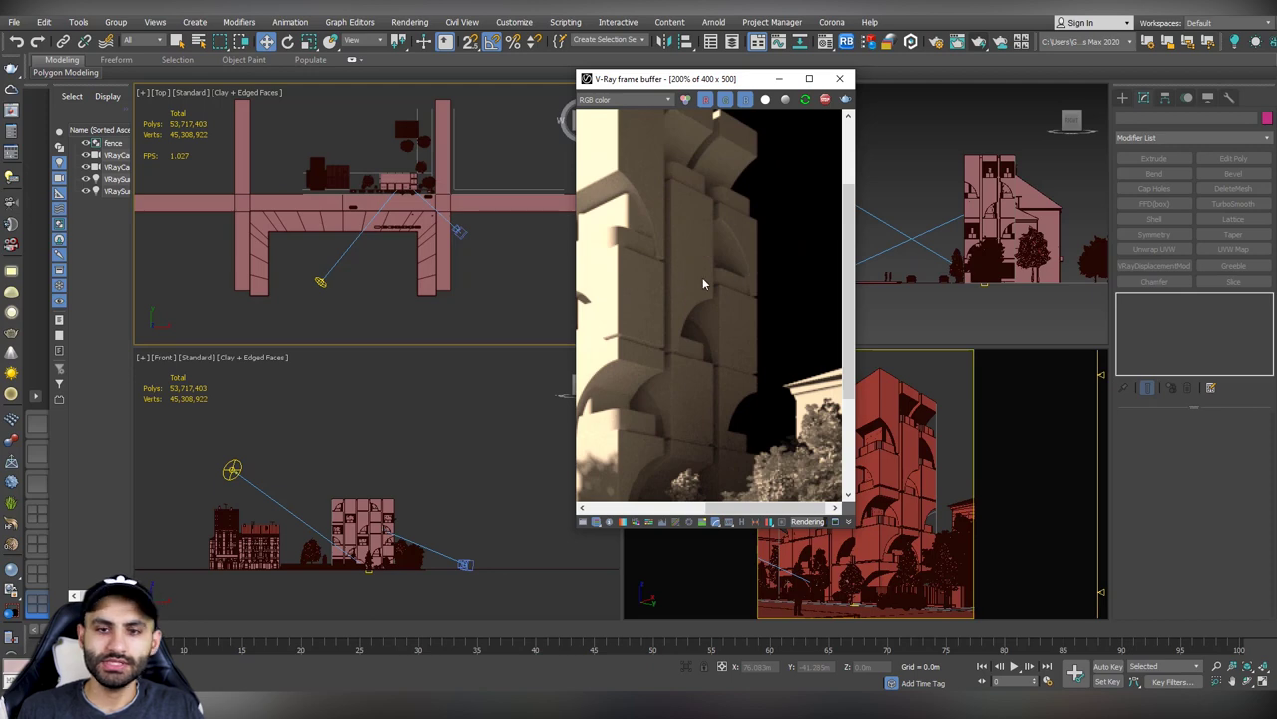
scroll(704, 283, "down", 2)
- Assign a VRaySky map as the scene's environment background map
left_click(392, 27)
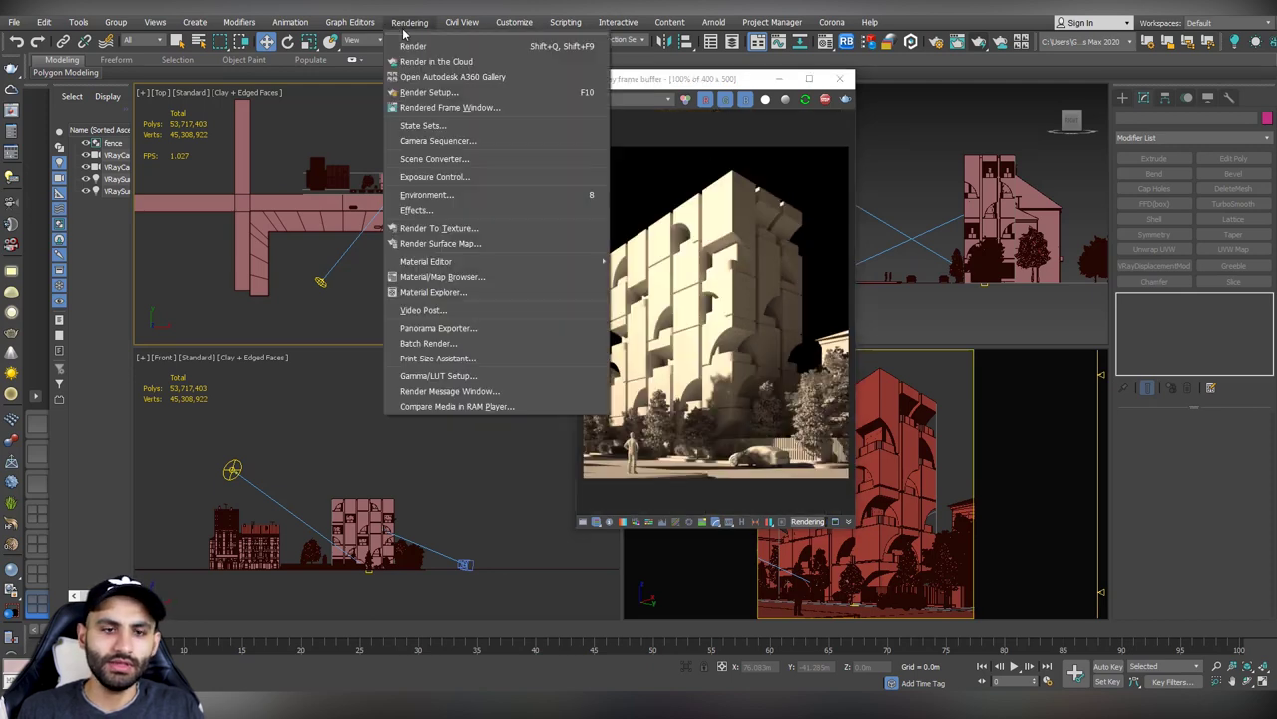
left_click(446, 204)
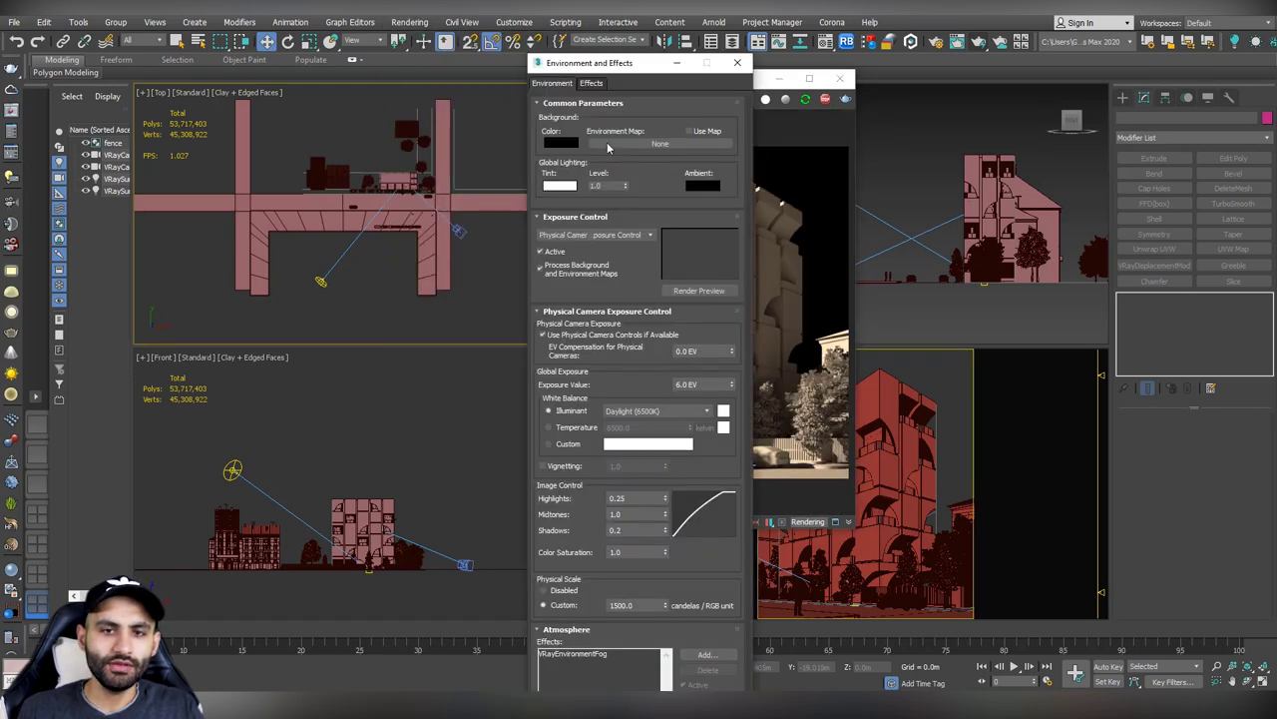
left_click(654, 145)
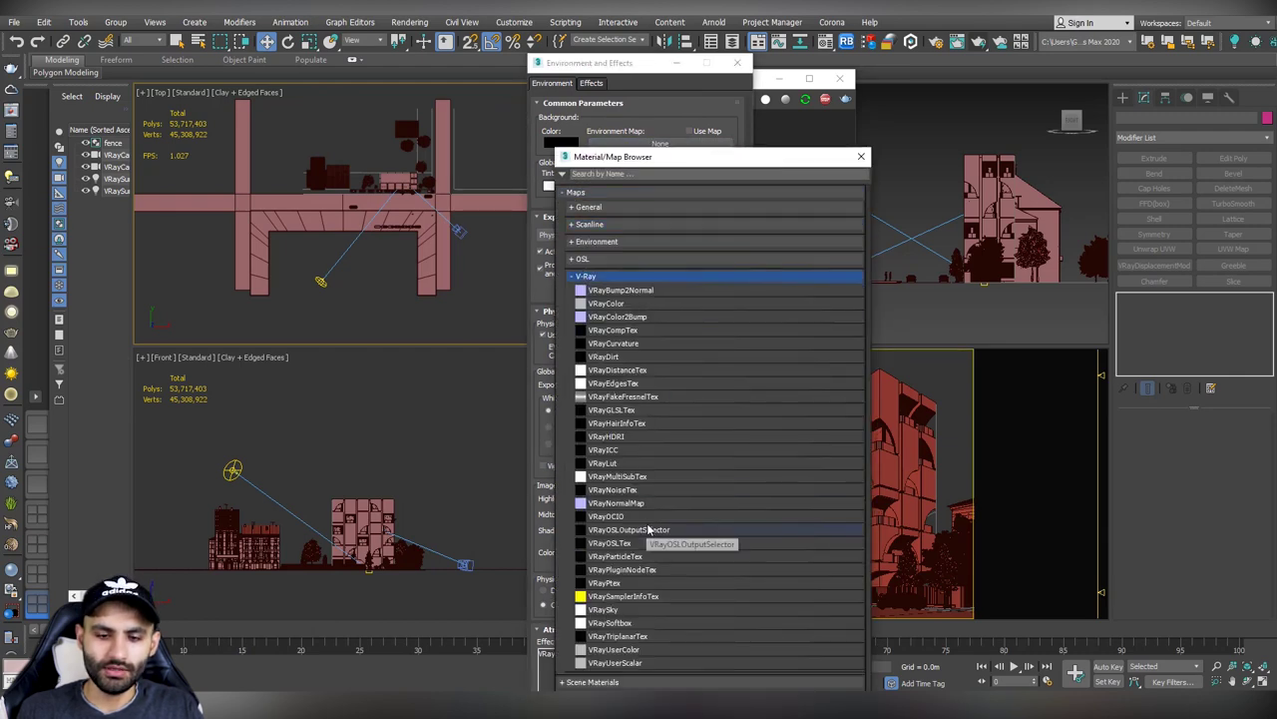
left_click(611, 610)
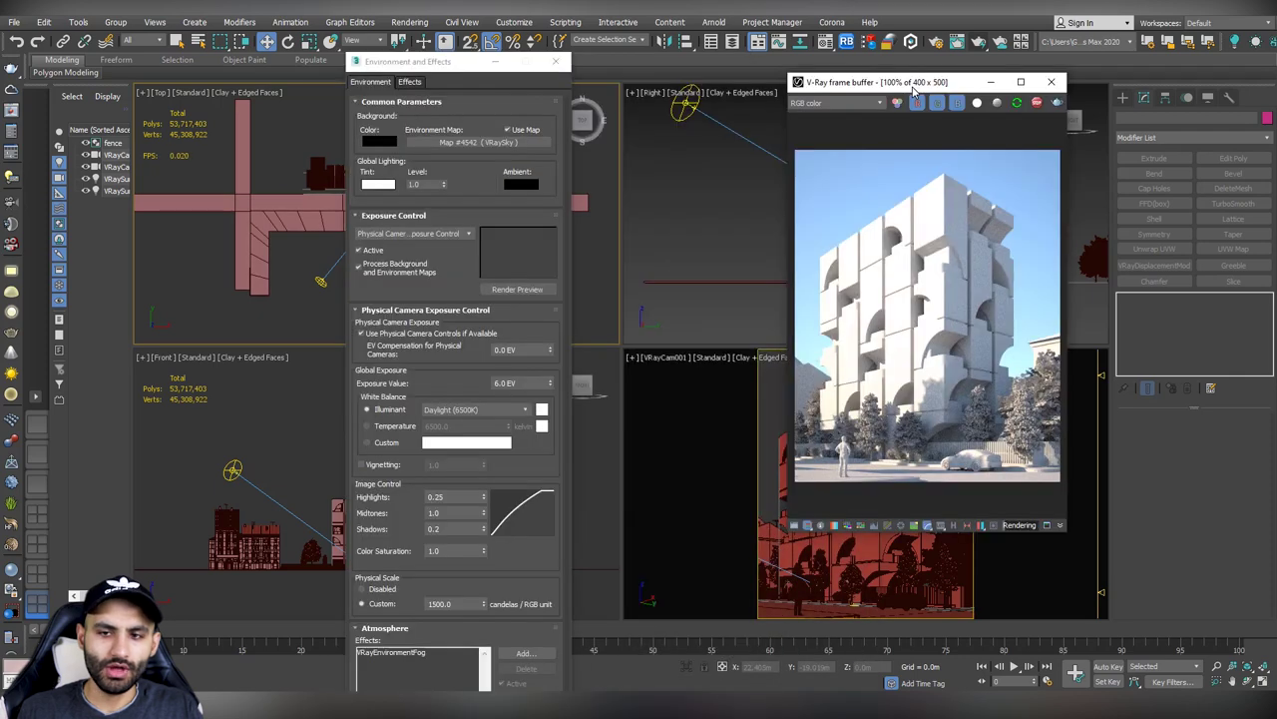
- Instance the environment's VRaySky map into a material editor slot, enable its specified sun node and link it to VRaySun001
left_click_drag(420, 66, 620, 64)
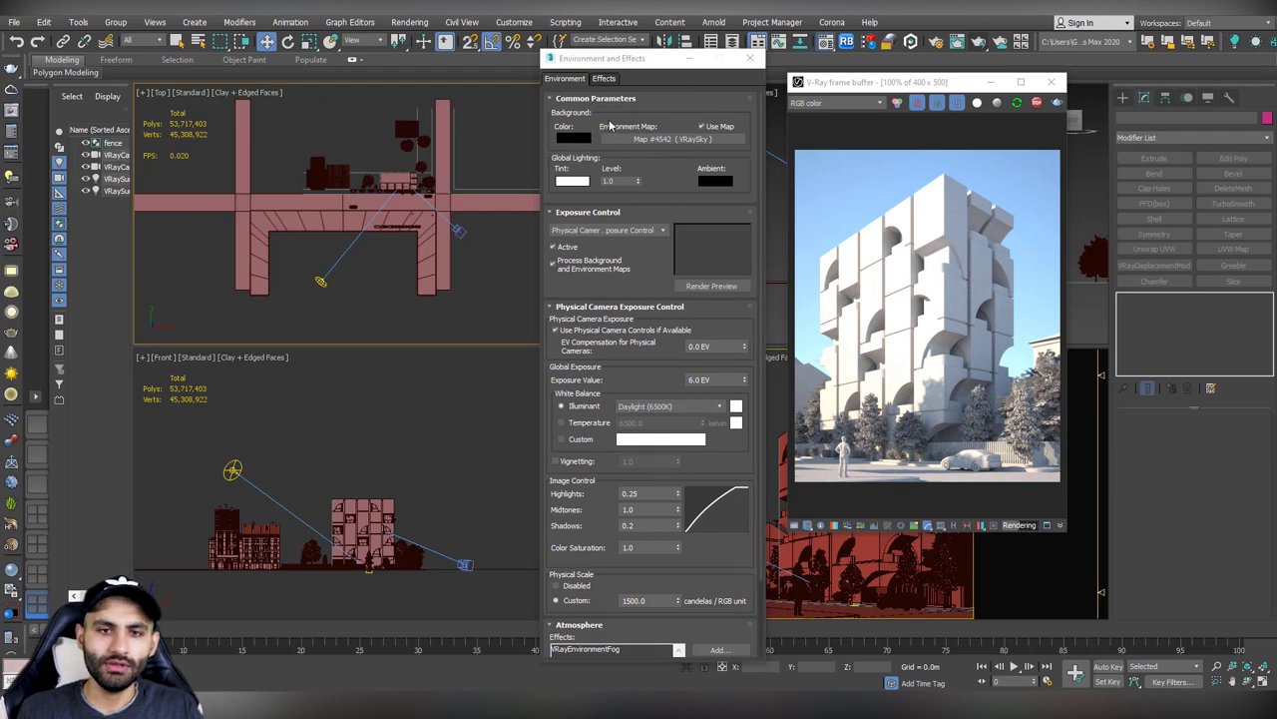
key("m")
left_click_drag(253, 122, 254, 121)
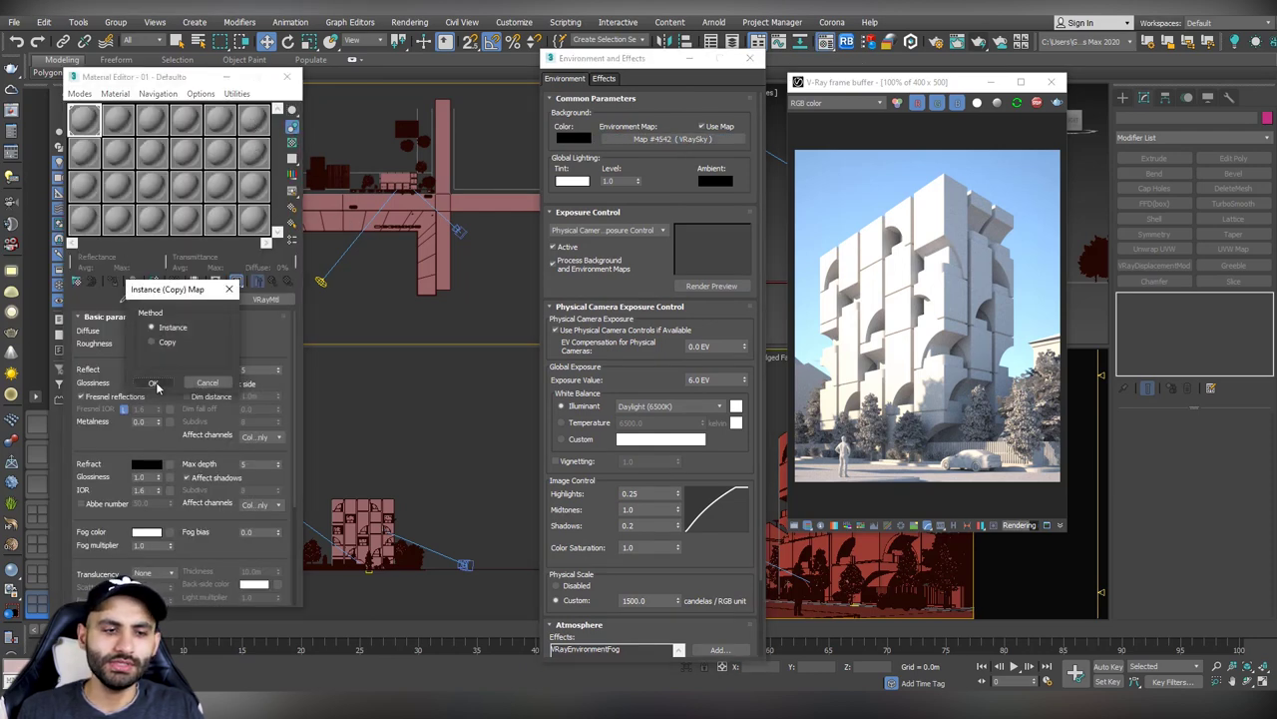
left_click(153, 383)
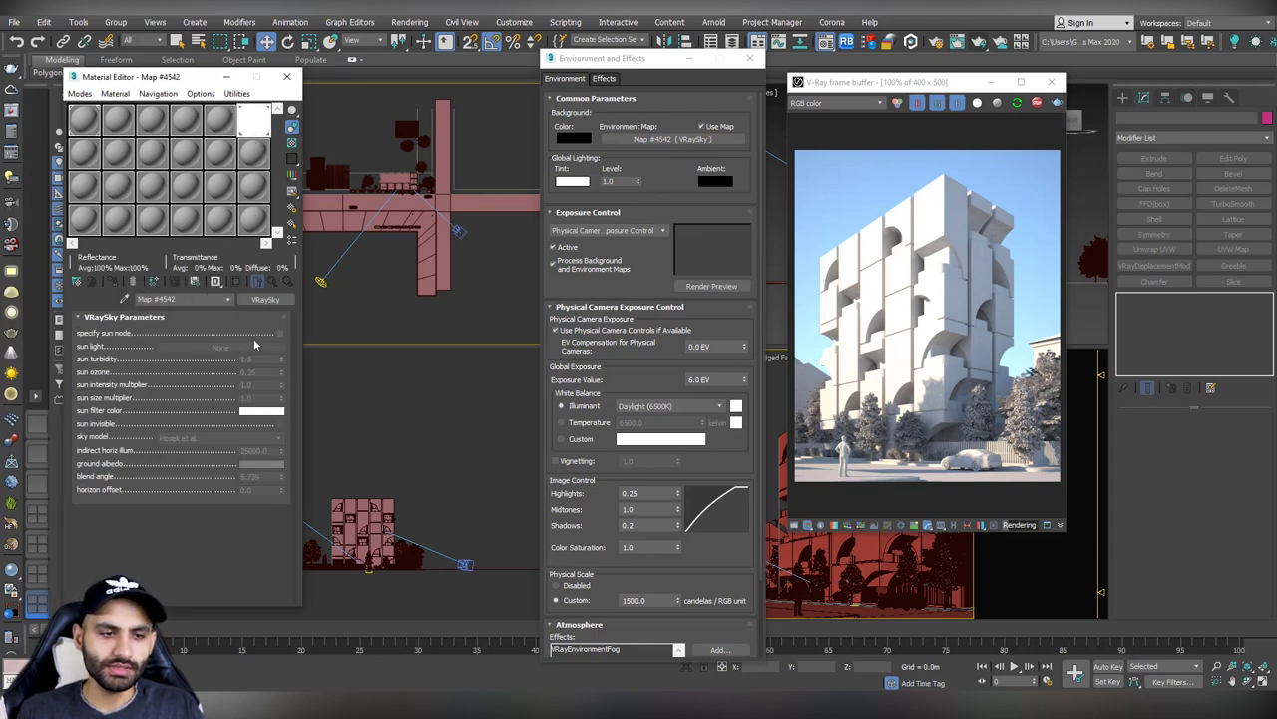
left_click(279, 335)
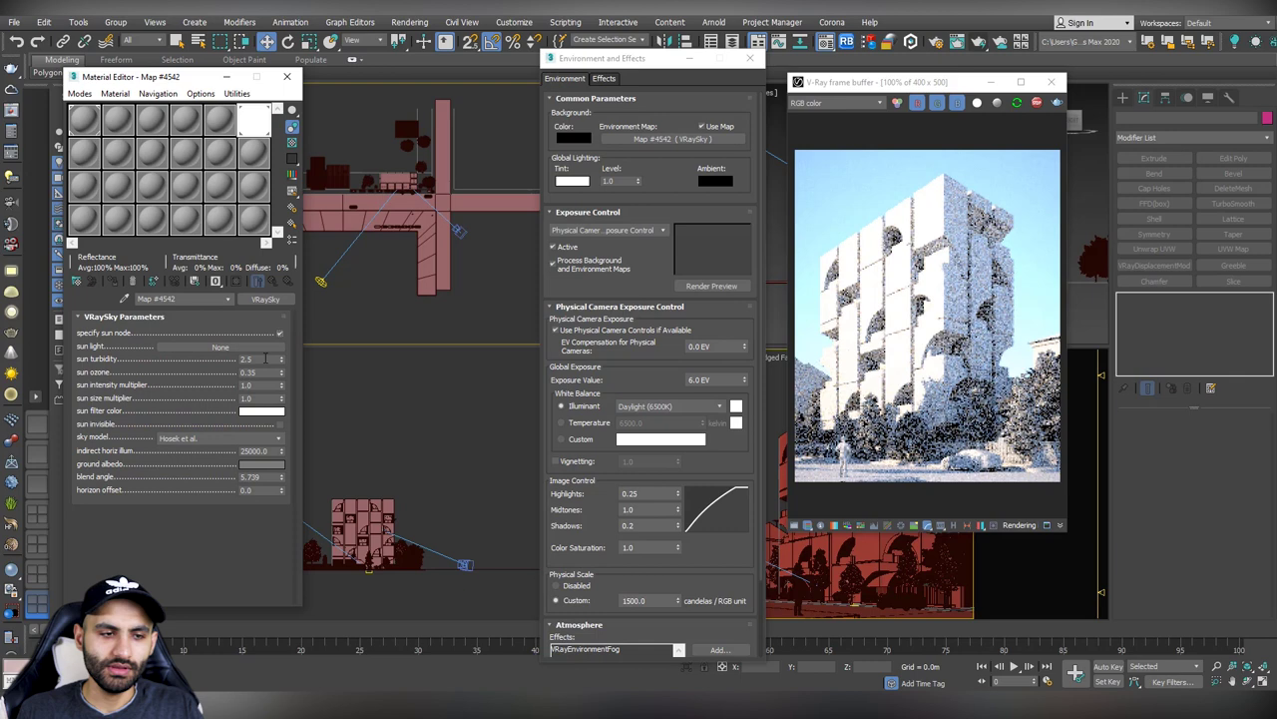
left_click(220, 347)
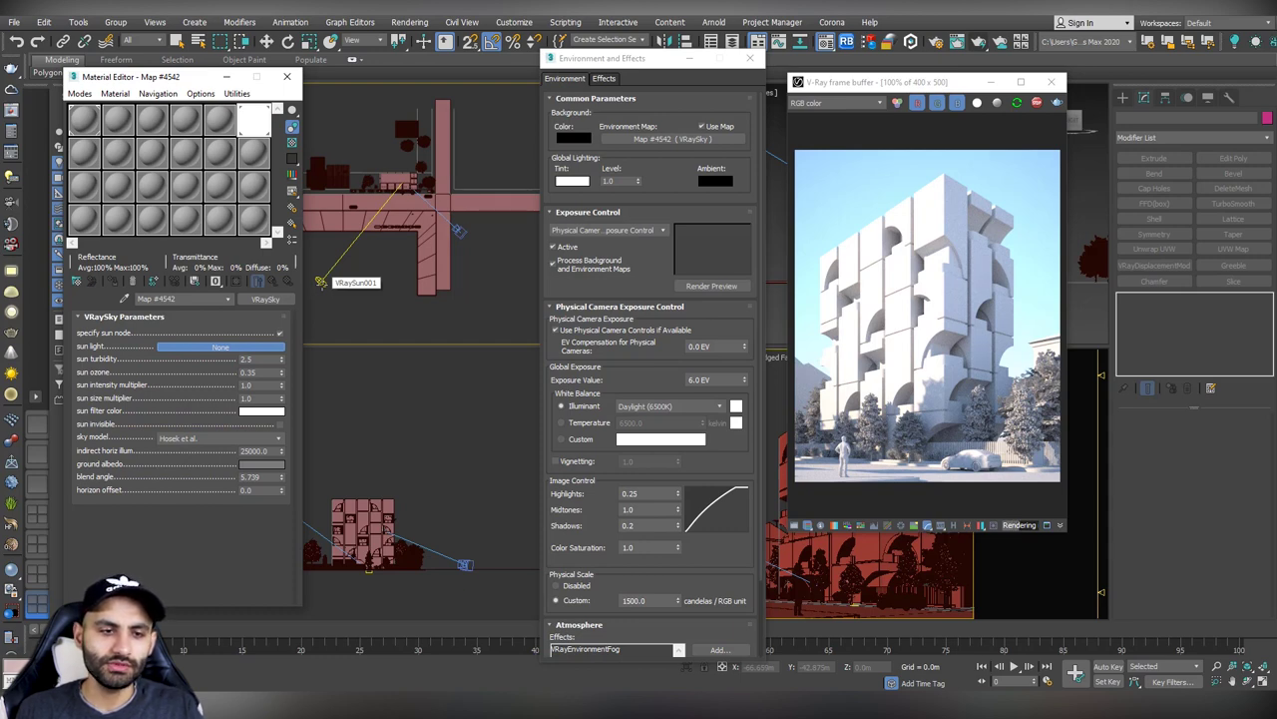
left_click(321, 280)
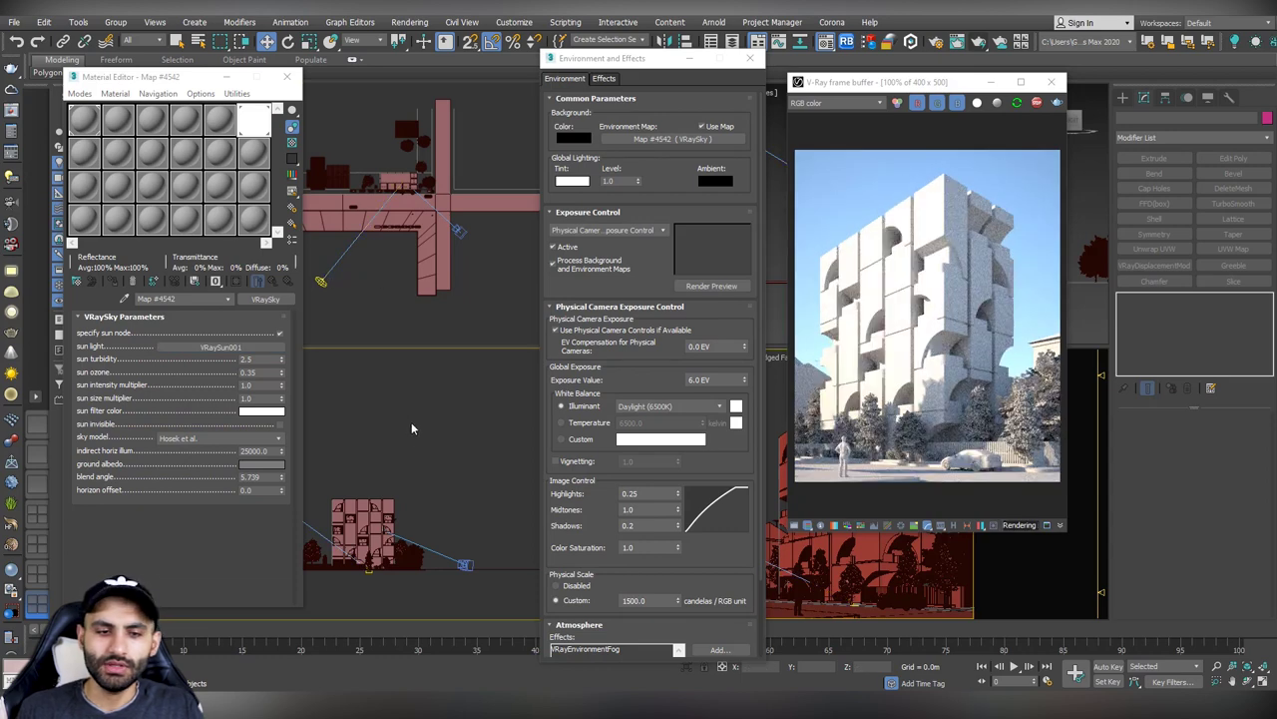
- Move VRaySun001 in the Front view to about X -67.1 m, Z 32.8 m
left_click_drag(161, 80, 20, 156)
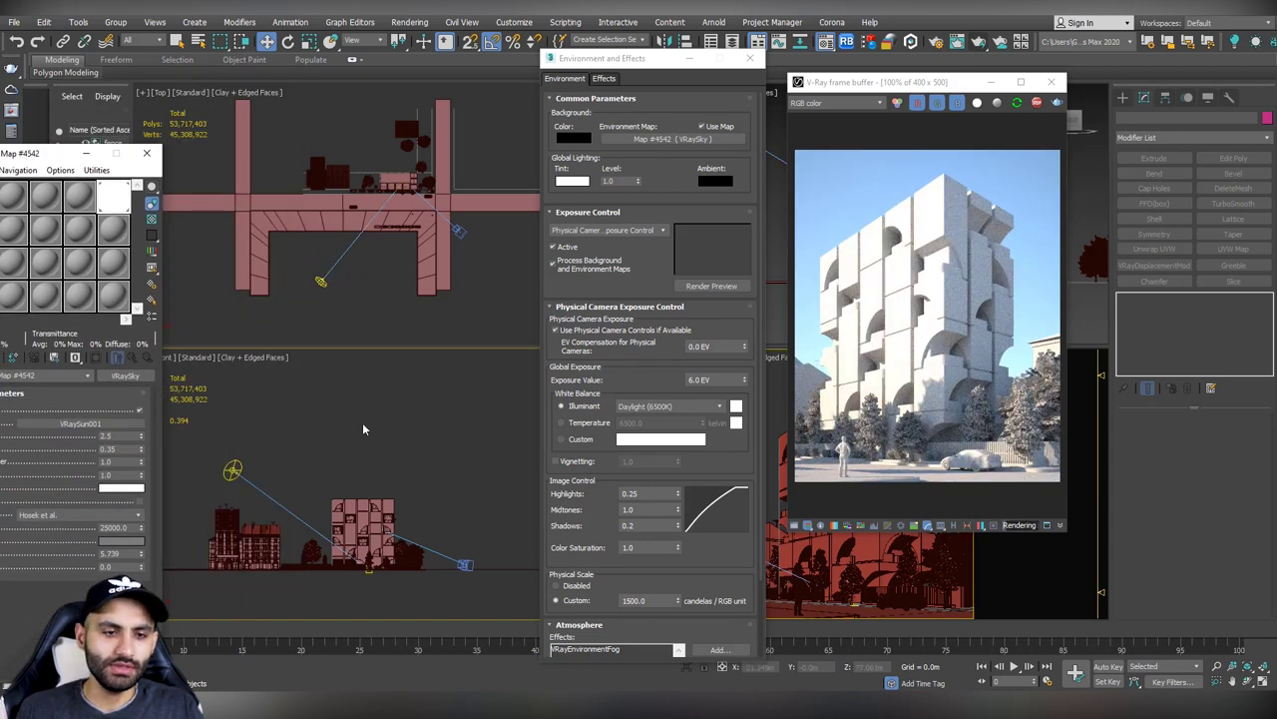
left_click(233, 469)
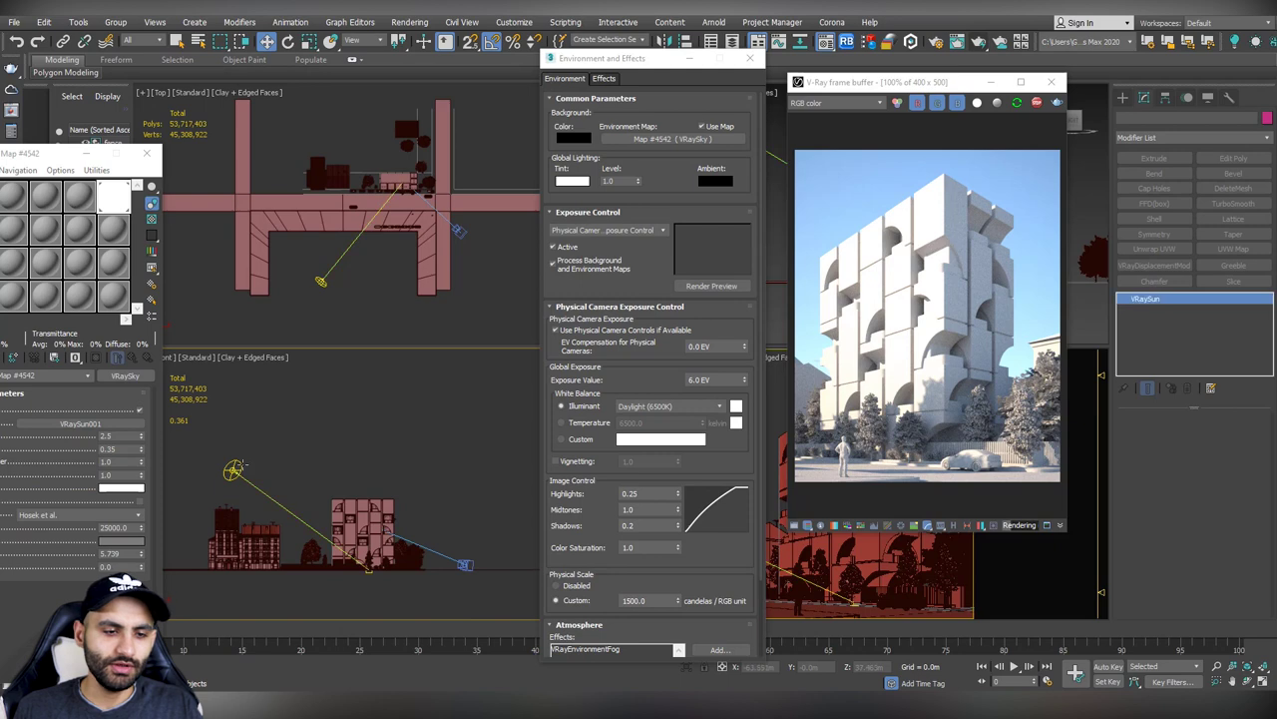
left_click_drag(232, 466, 271, 446)
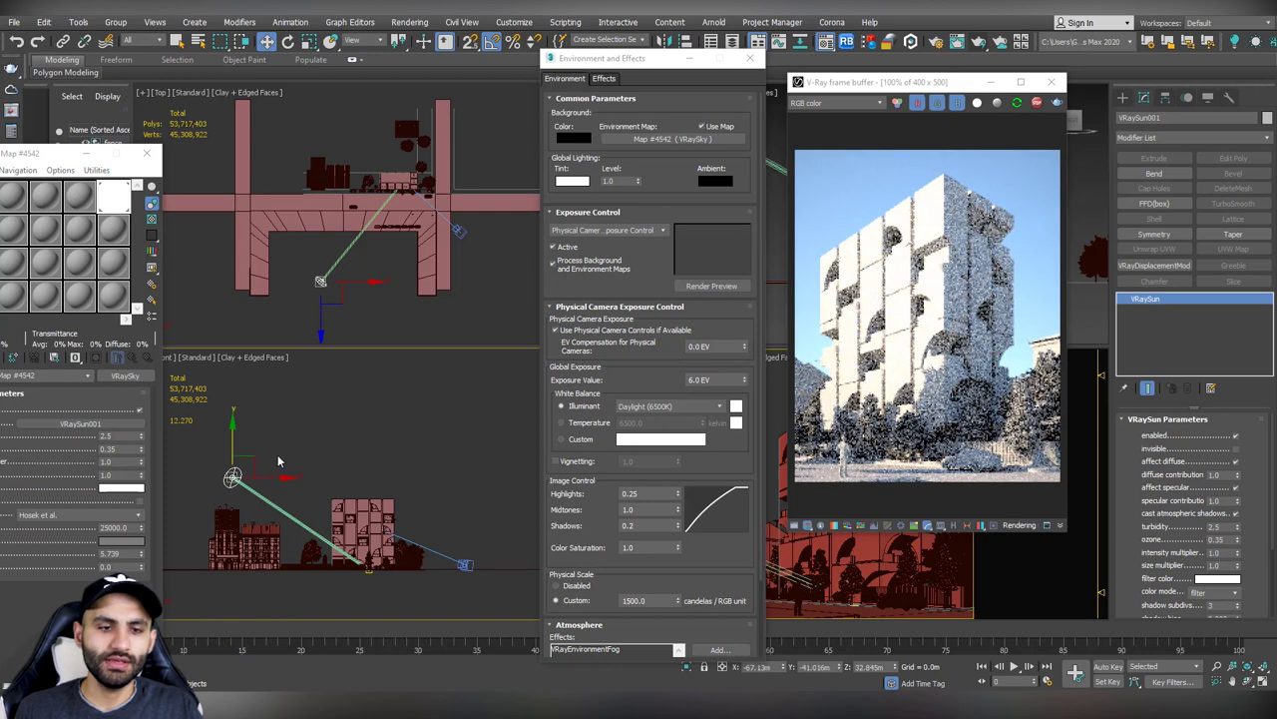
middle_click_drag(330, 321, 292, 290)
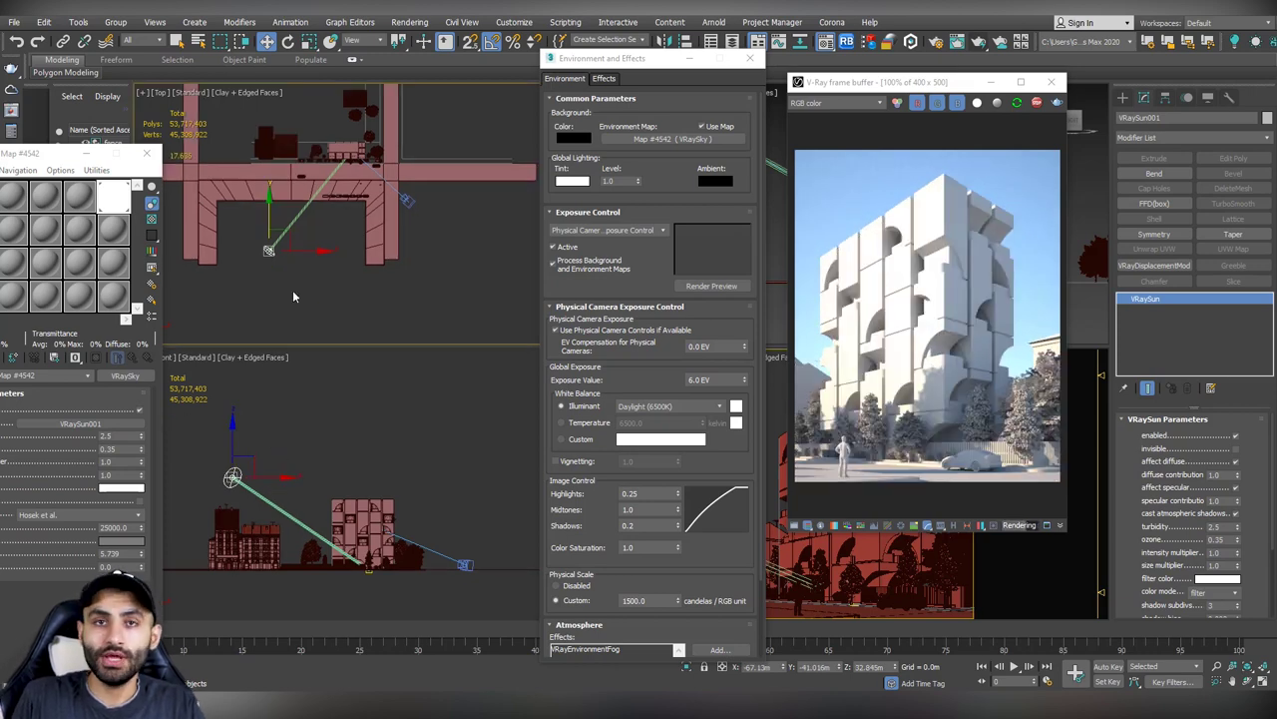
- Delete the existing sun and place a new VRaySun across the street block in the Top view, accepting the automatic VRaySky environment map
key("Delete")
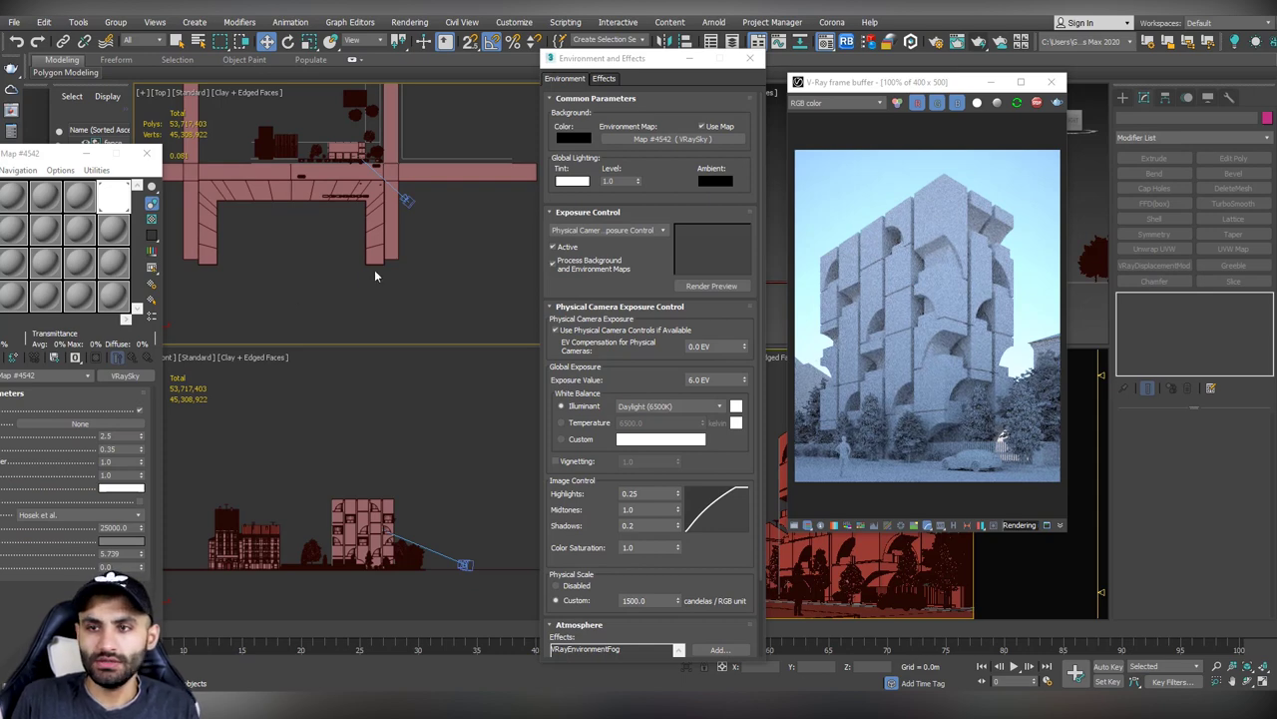
left_click(1123, 97)
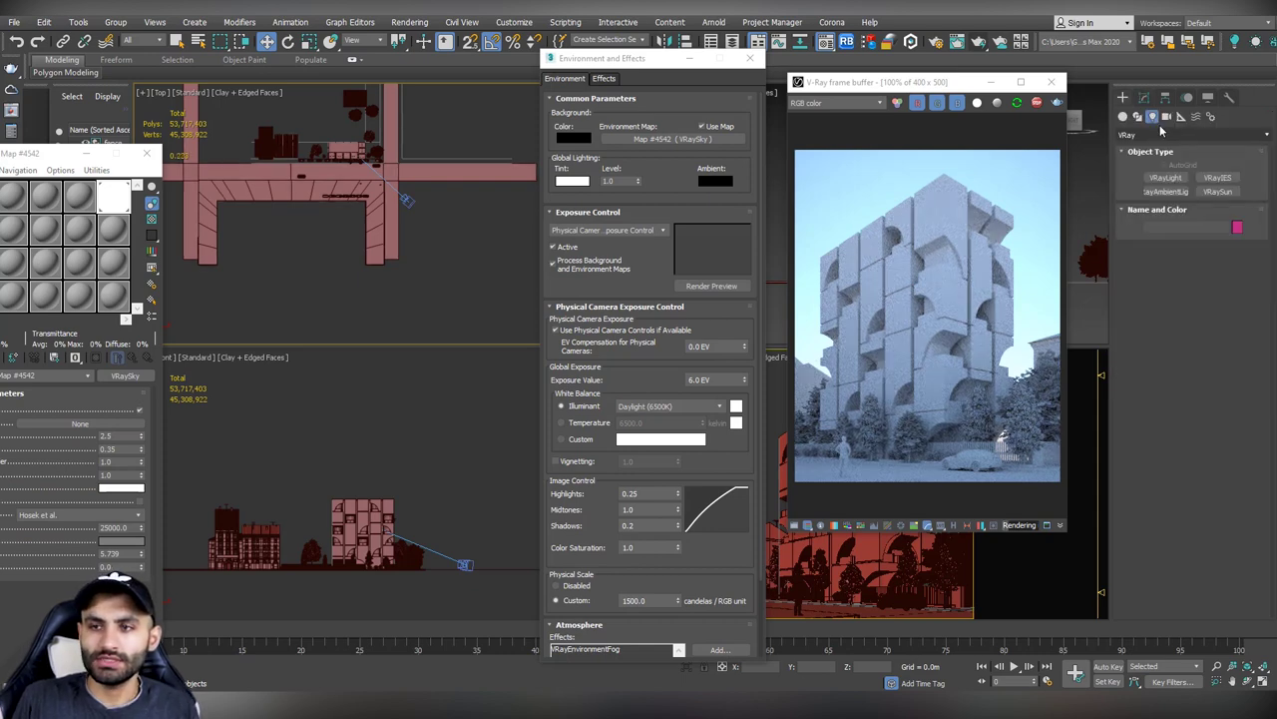
left_click(1216, 191)
left_click_drag(355, 168, 249, 301)
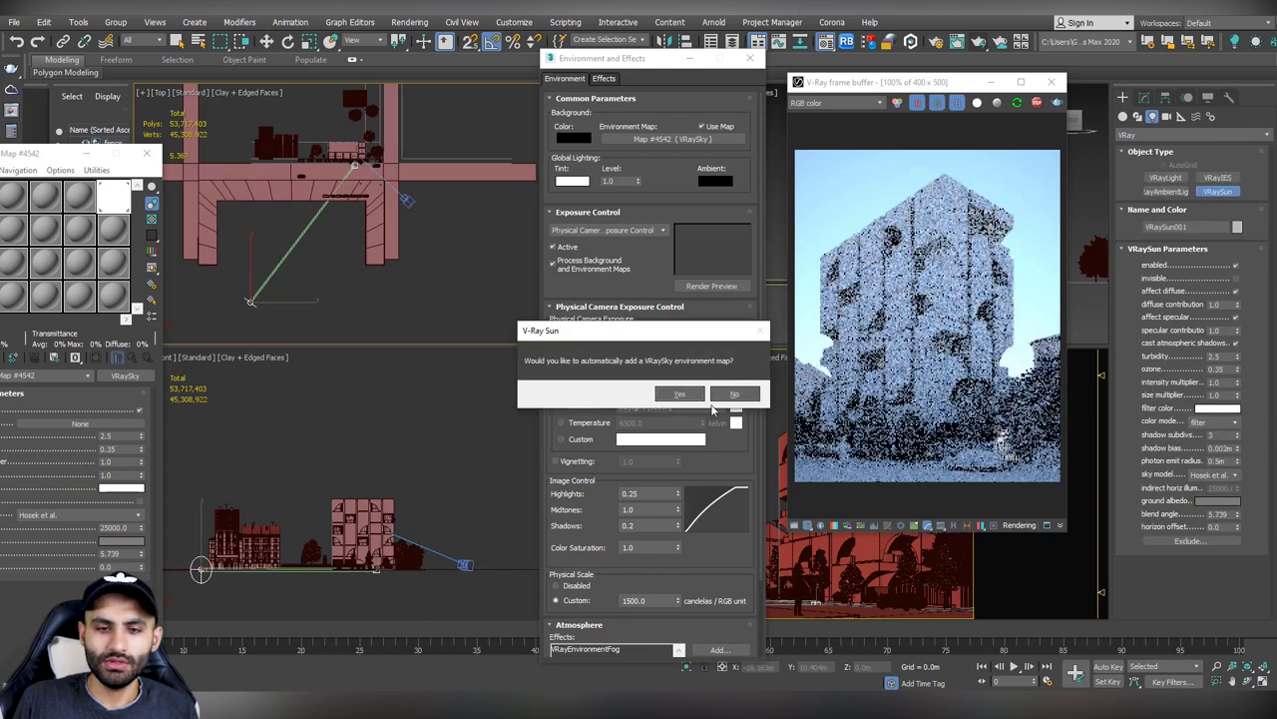
left_click_drag(633, 330, 644, 186)
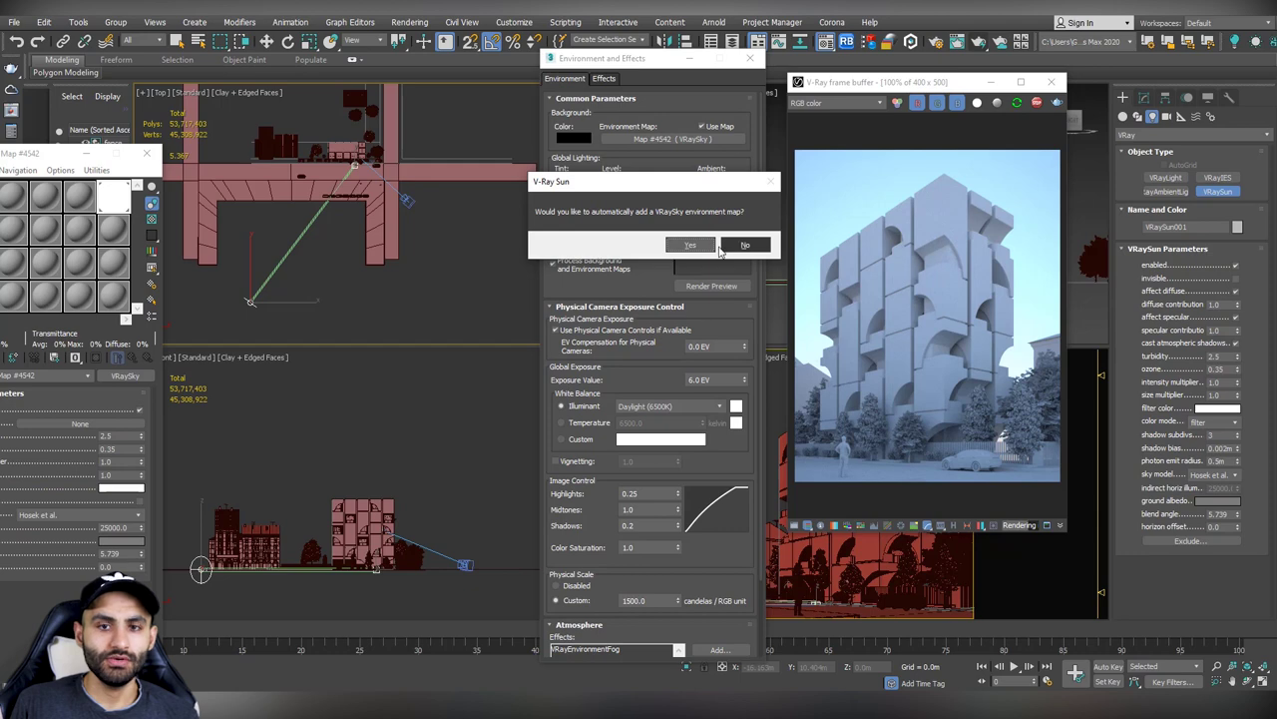
left_click(687, 246)
left_click(680, 398)
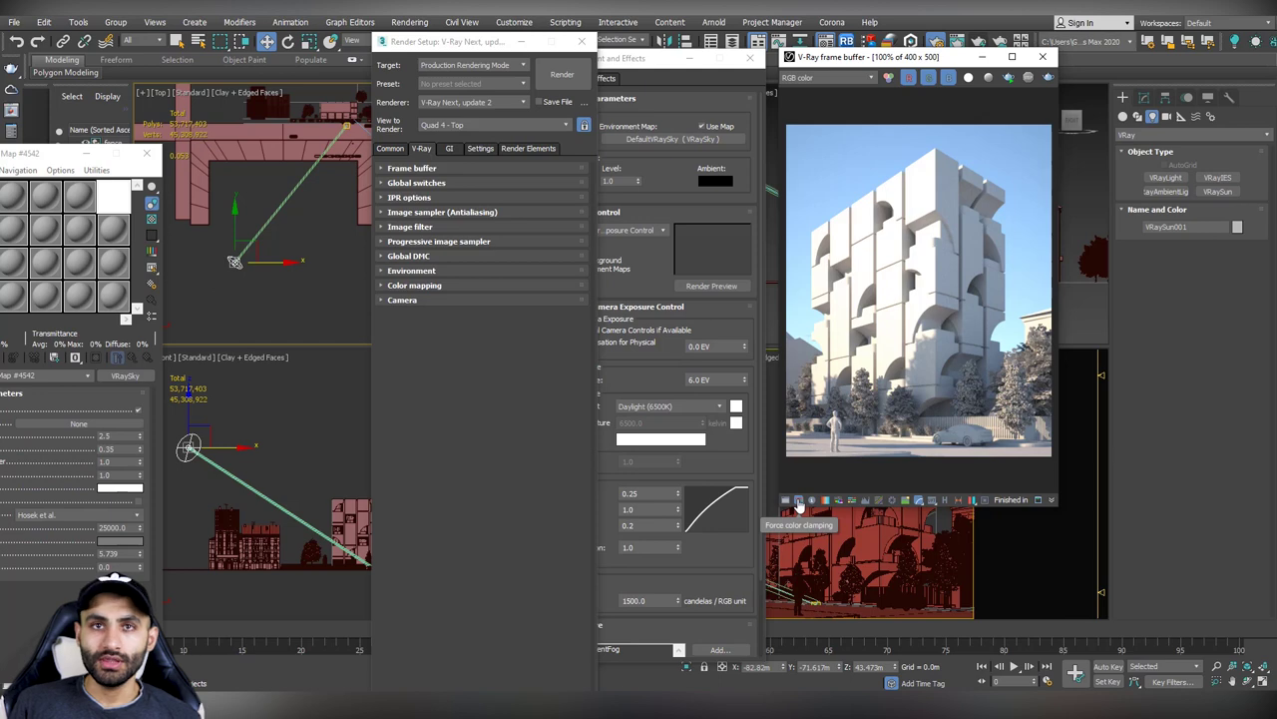
- Highlight the clamped colors of the finished render in the frame buffer and examine the building's facade up close
left_click(798, 501)
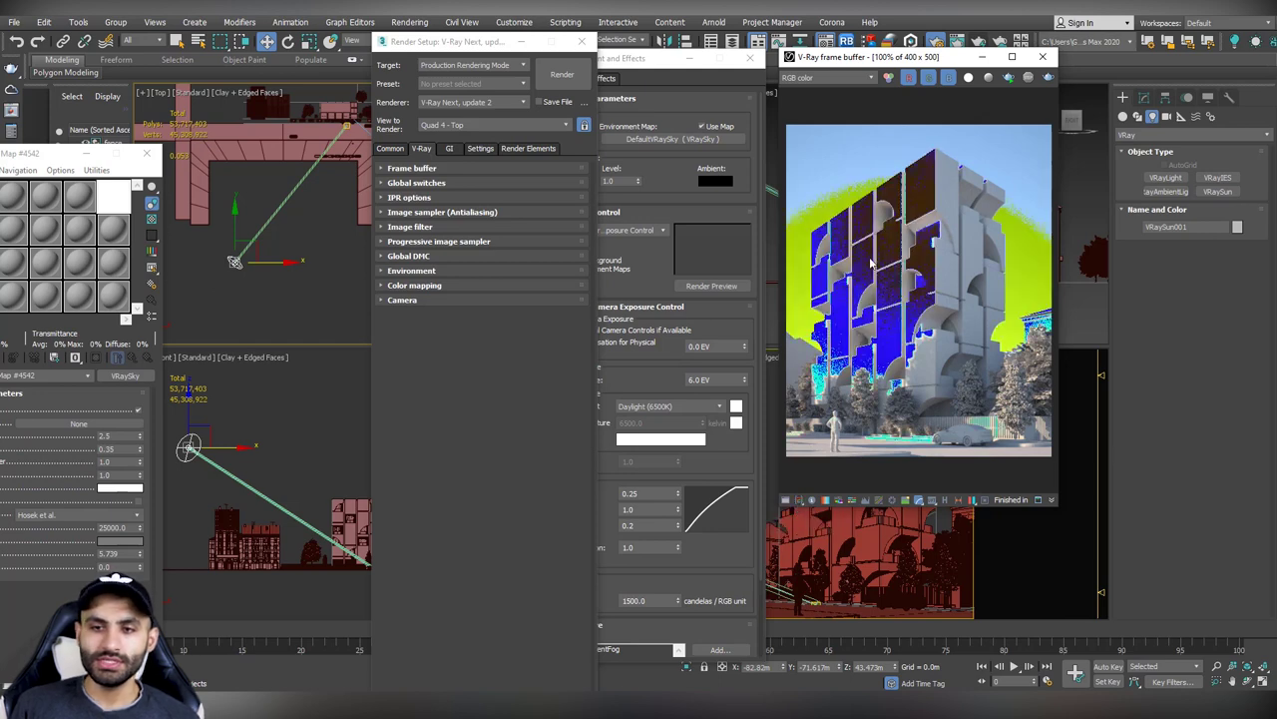
scroll(936, 204, "up", 1)
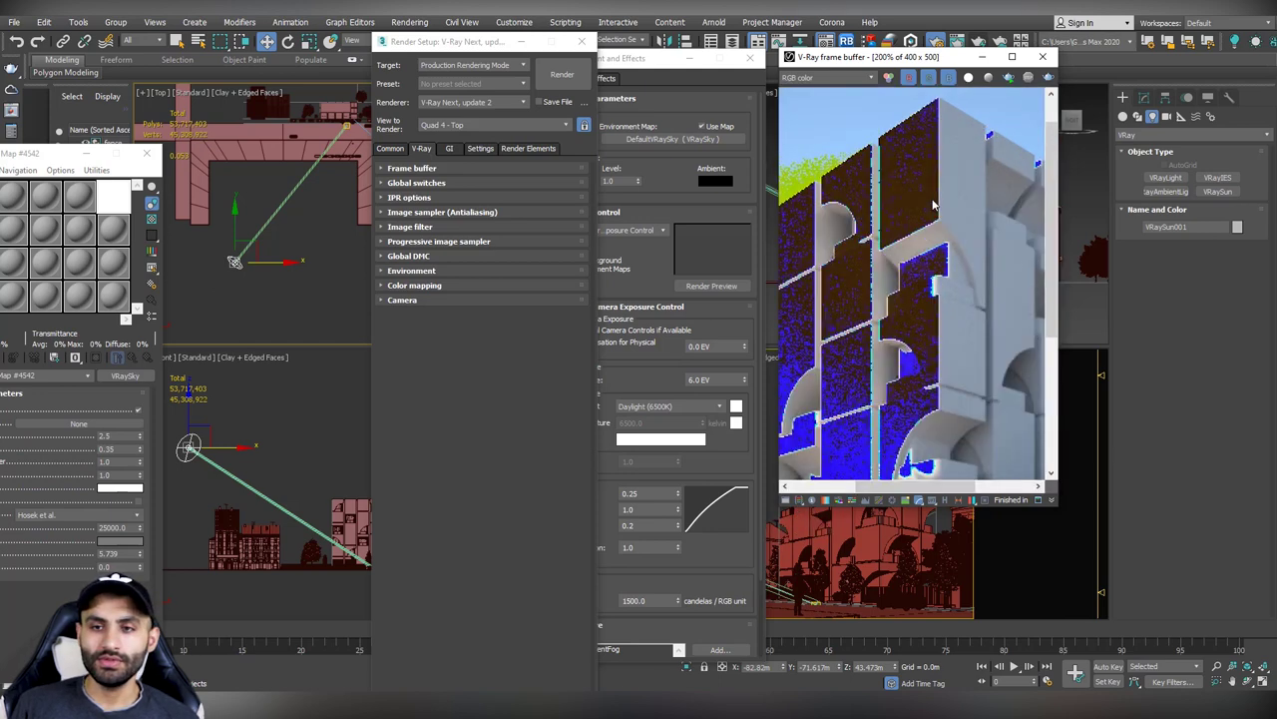
middle_click_drag(922, 270, 904, 200)
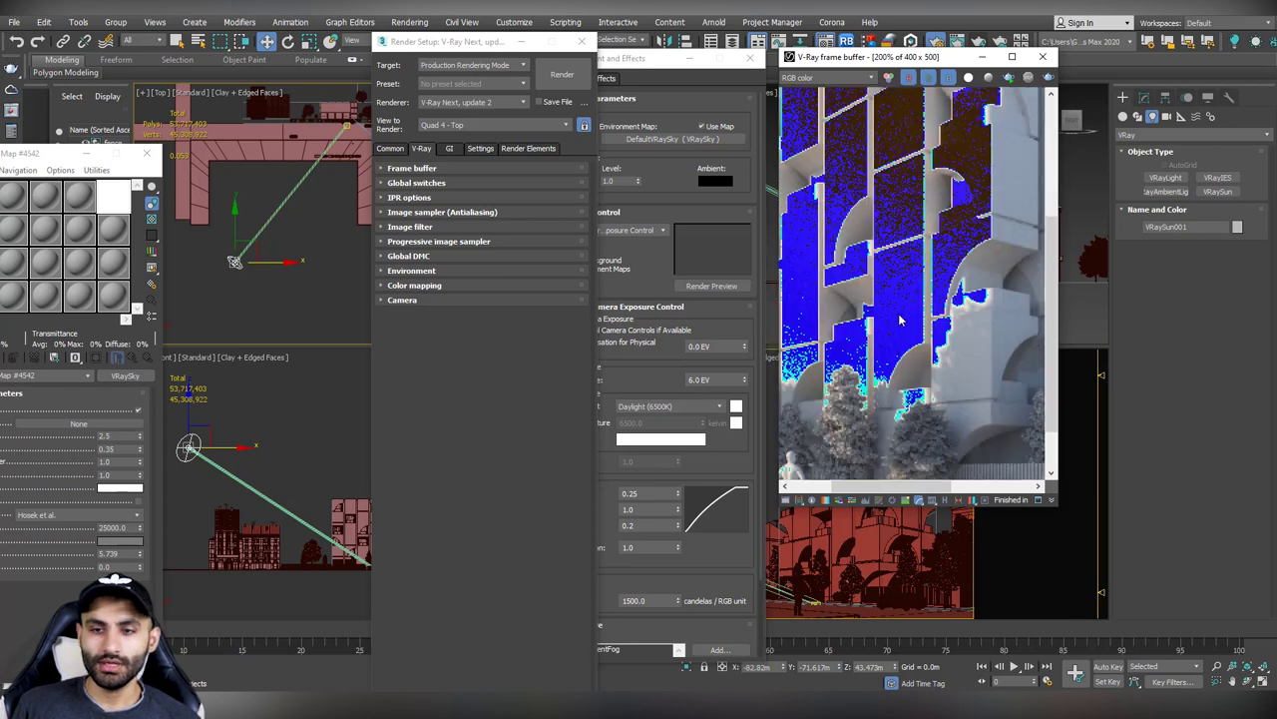
scroll(905, 268, "down", 1)
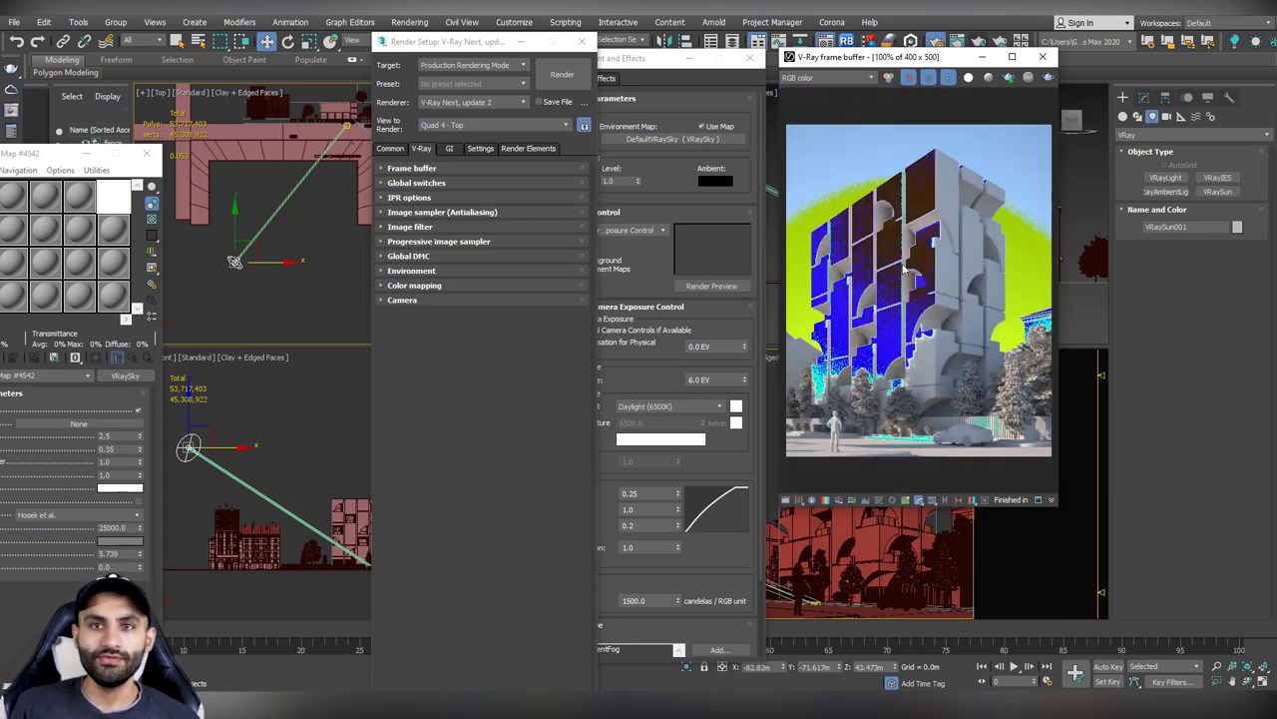
- Set the Reinhard color mapping burn value to 0.6 and re-render the building view to check the clamped highlights
left_click_drag(435, 44, 384, 36)
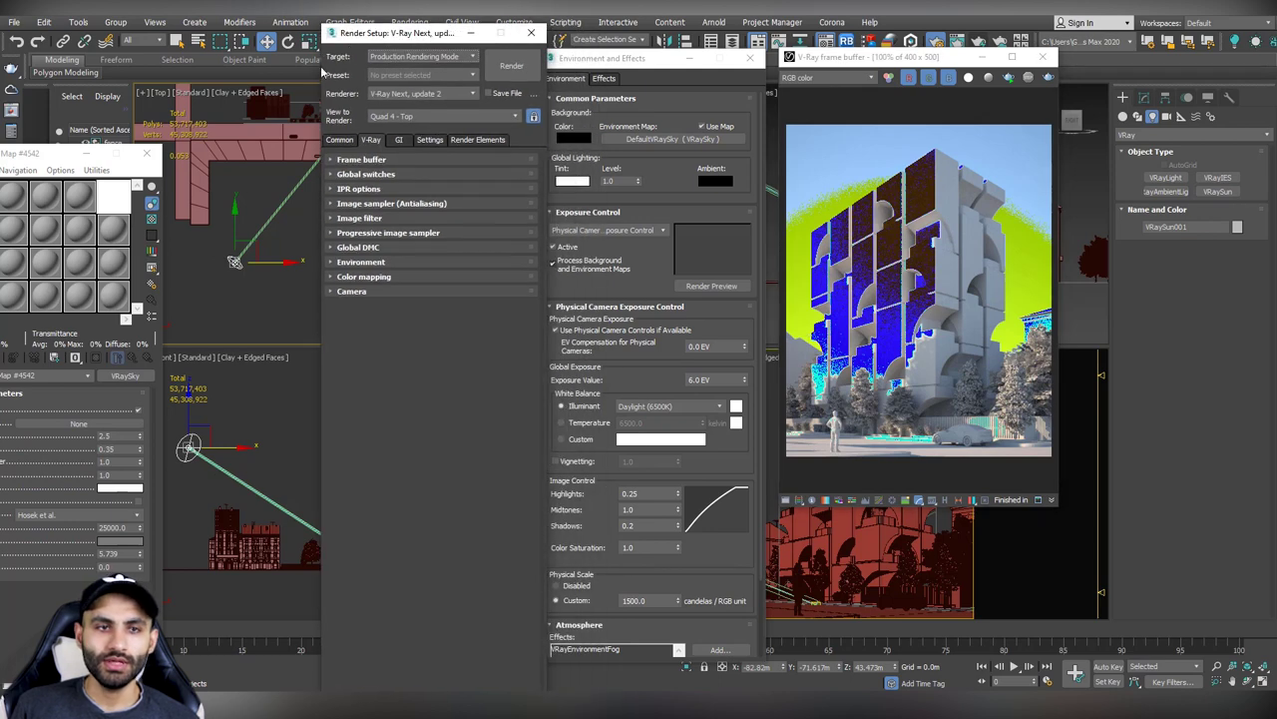
left_click(362, 277)
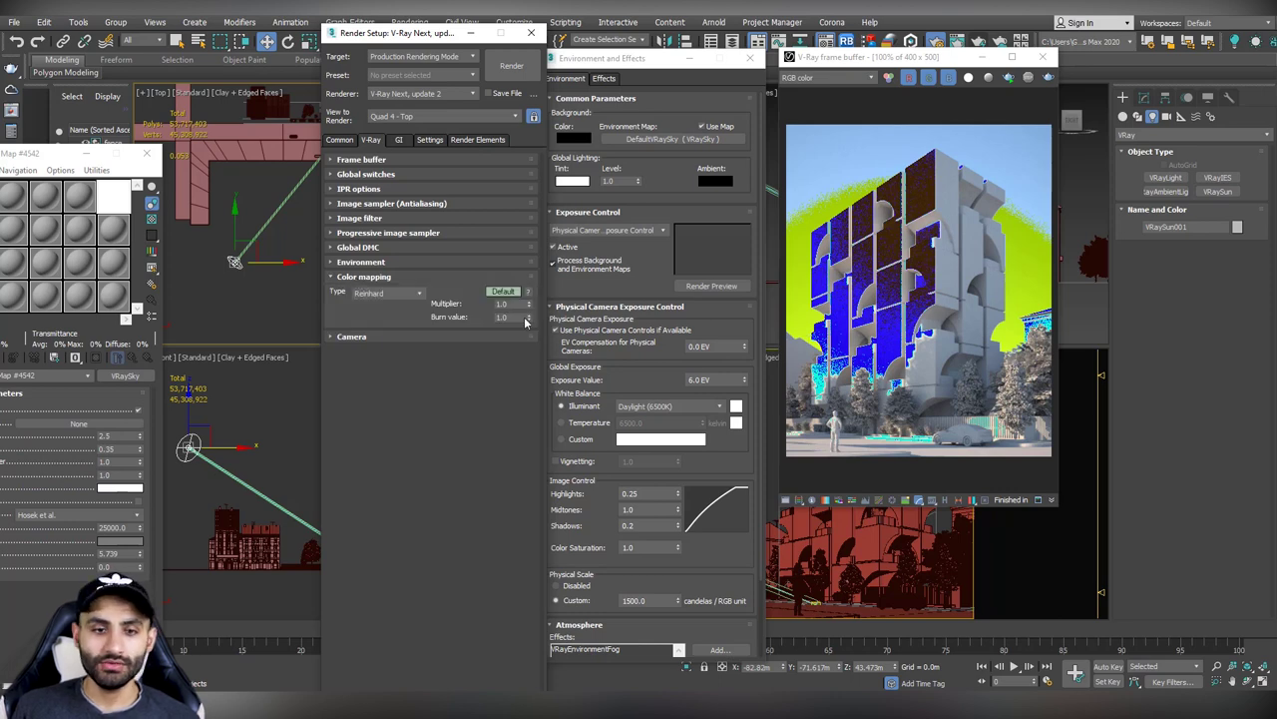
left_click_drag(522, 316, 448, 320)
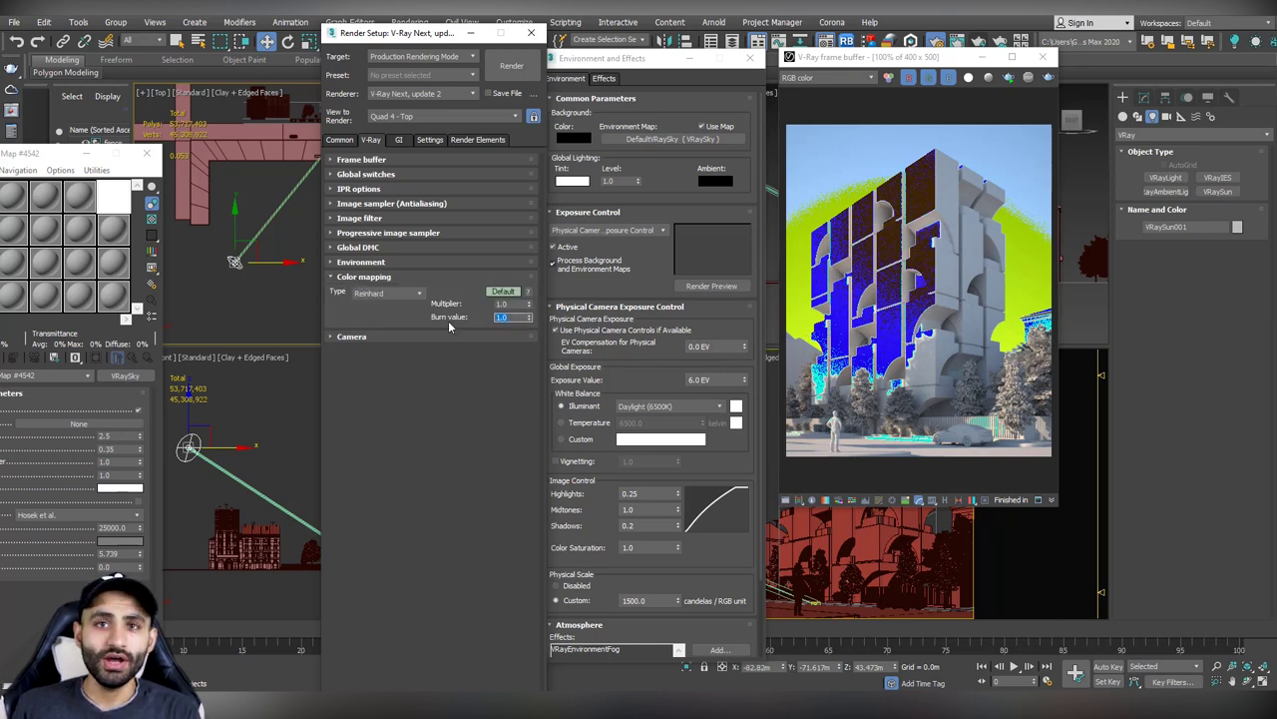
type("0.6")
key("Return")
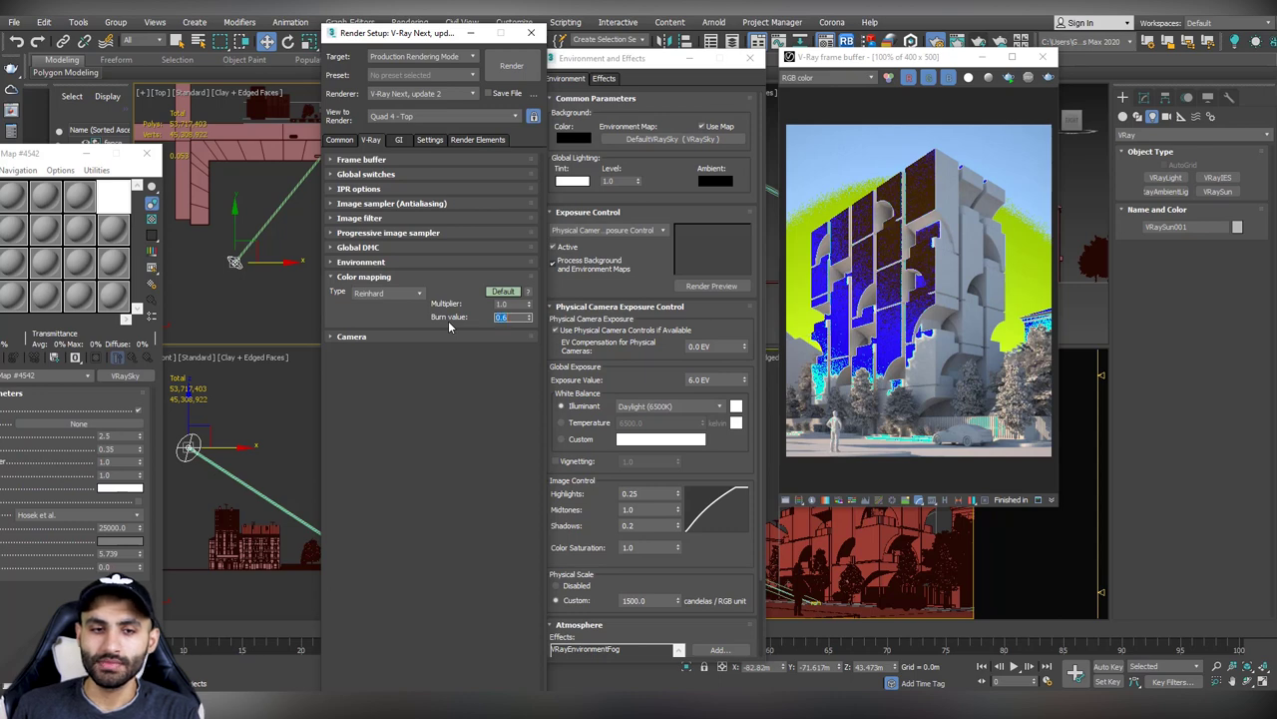
left_click(1038, 199)
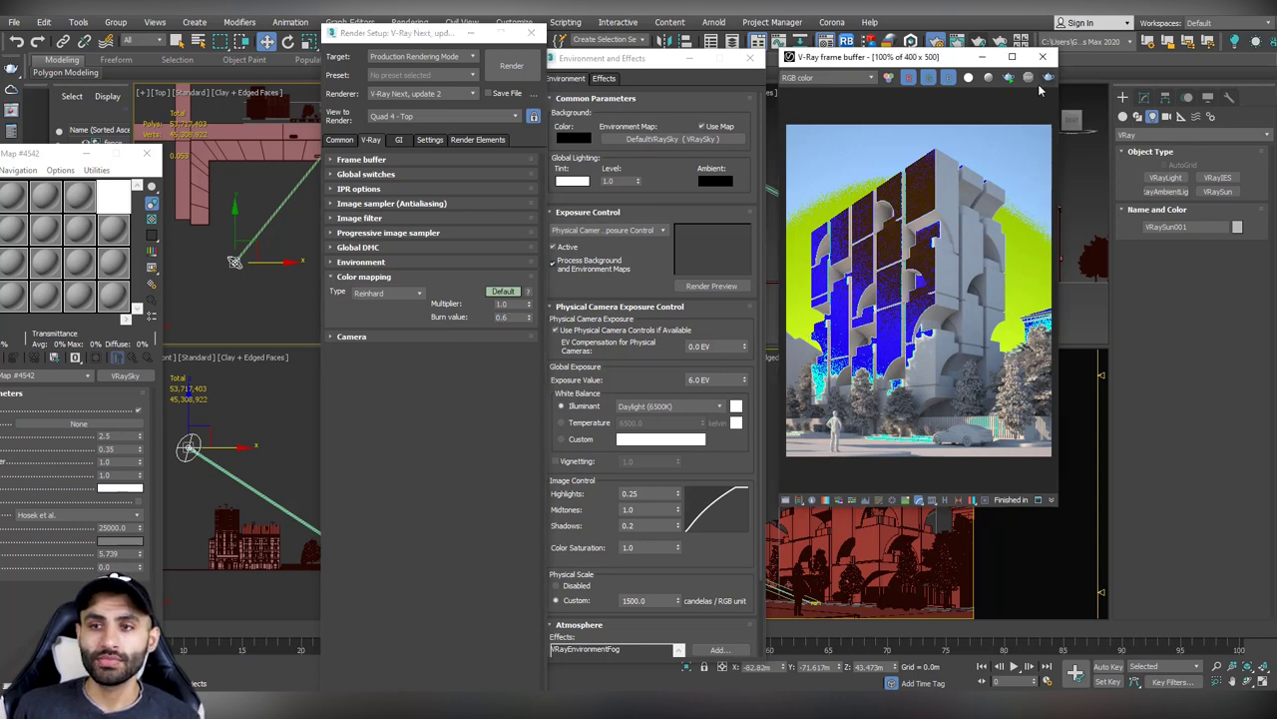
left_click(1008, 78)
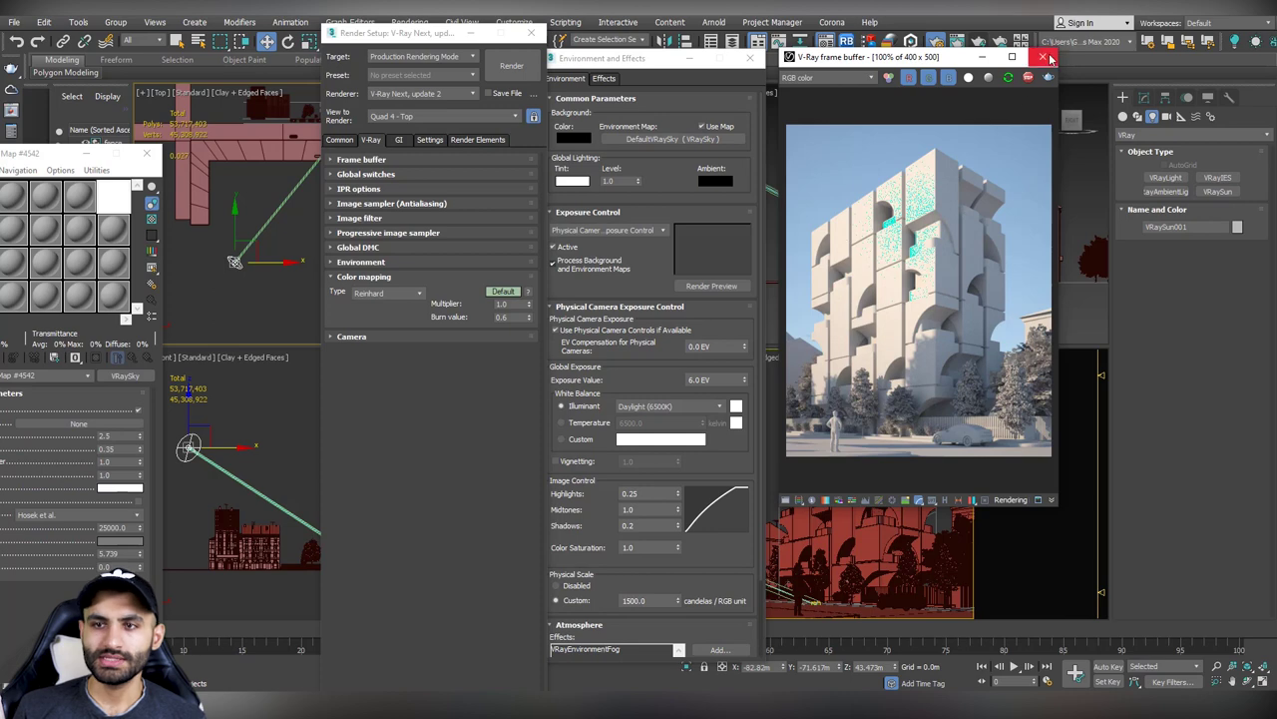
left_click(378, 276)
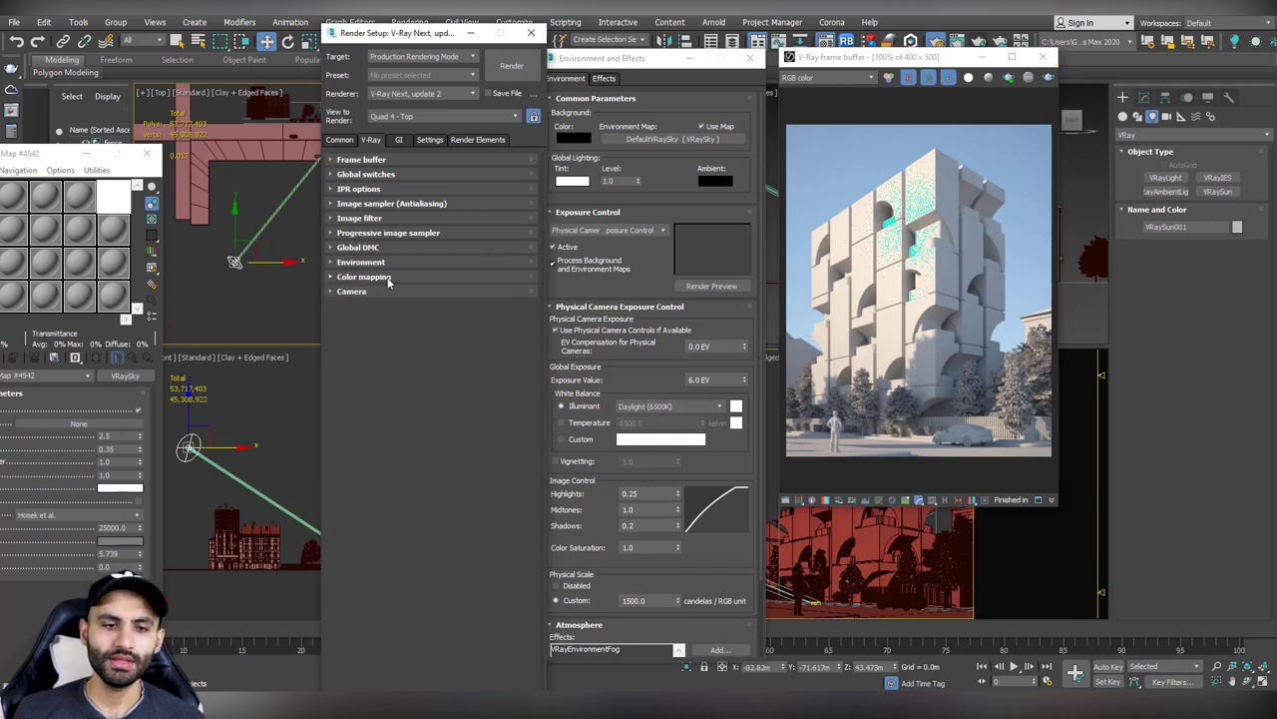
left_click(531, 32)
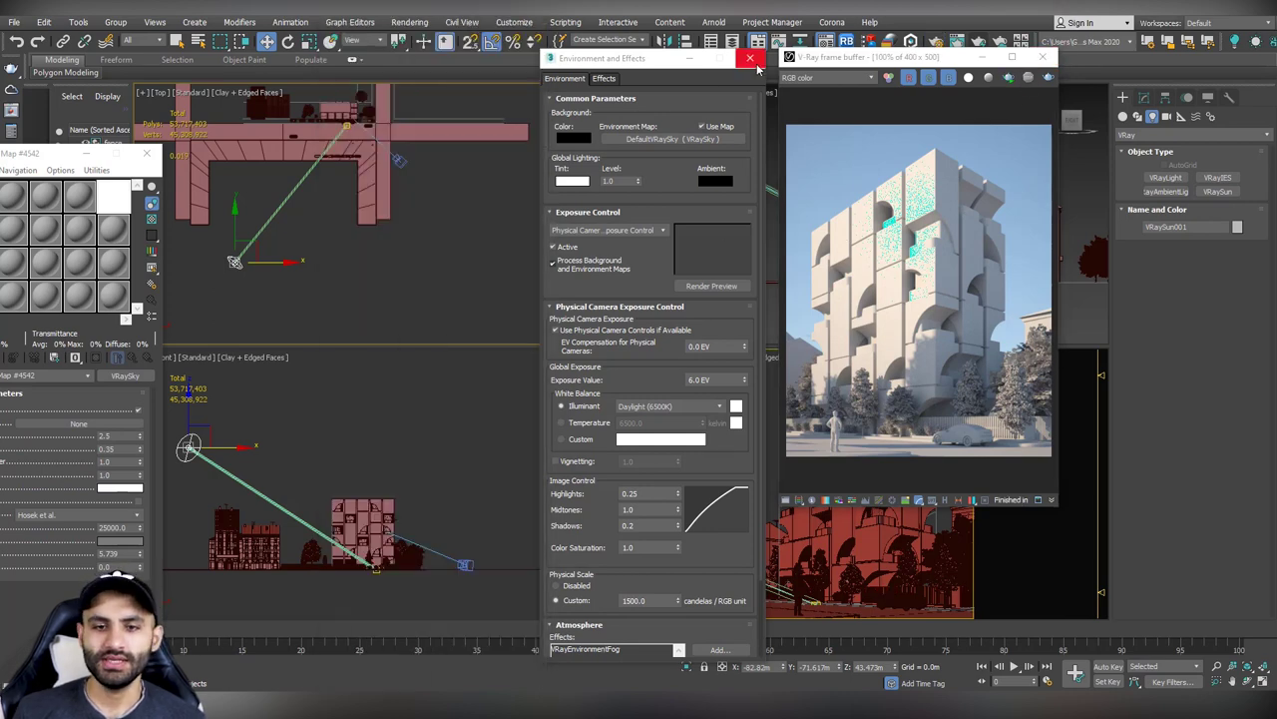
left_click(750, 58)
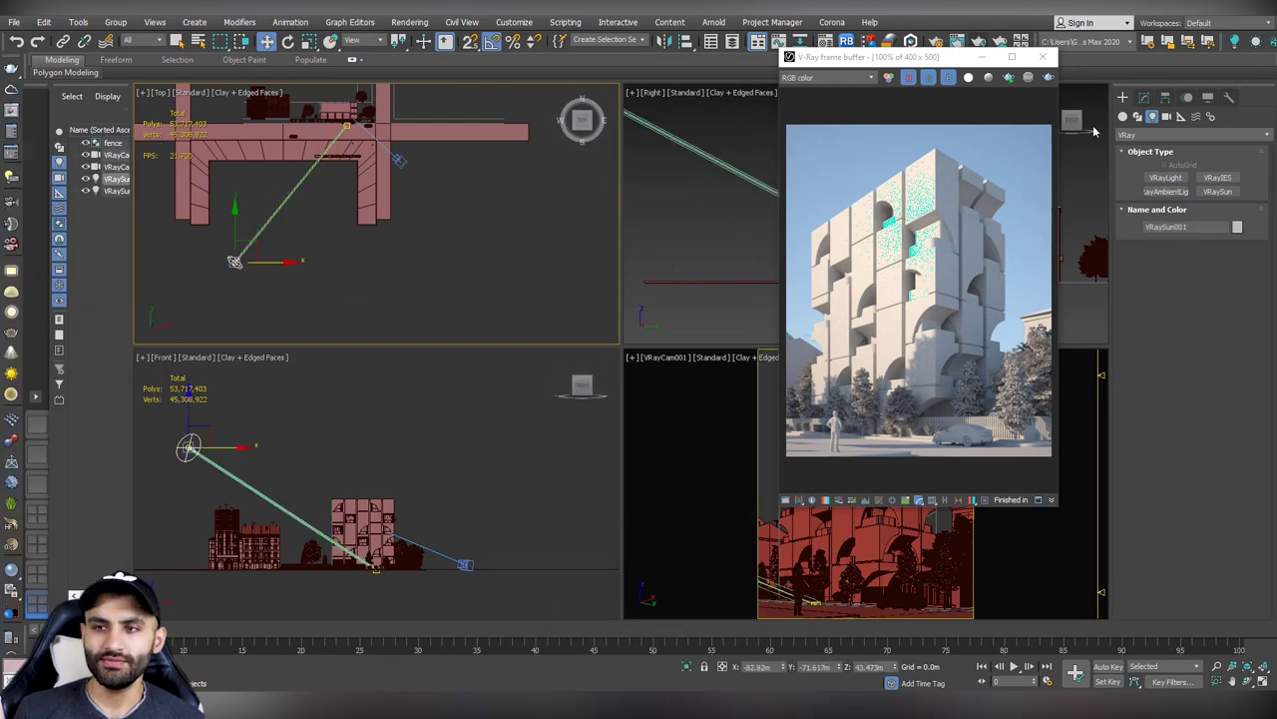
- Start a new render and switch VRaySun001 off and back on to compare the building's lighting
left_click(1144, 99)
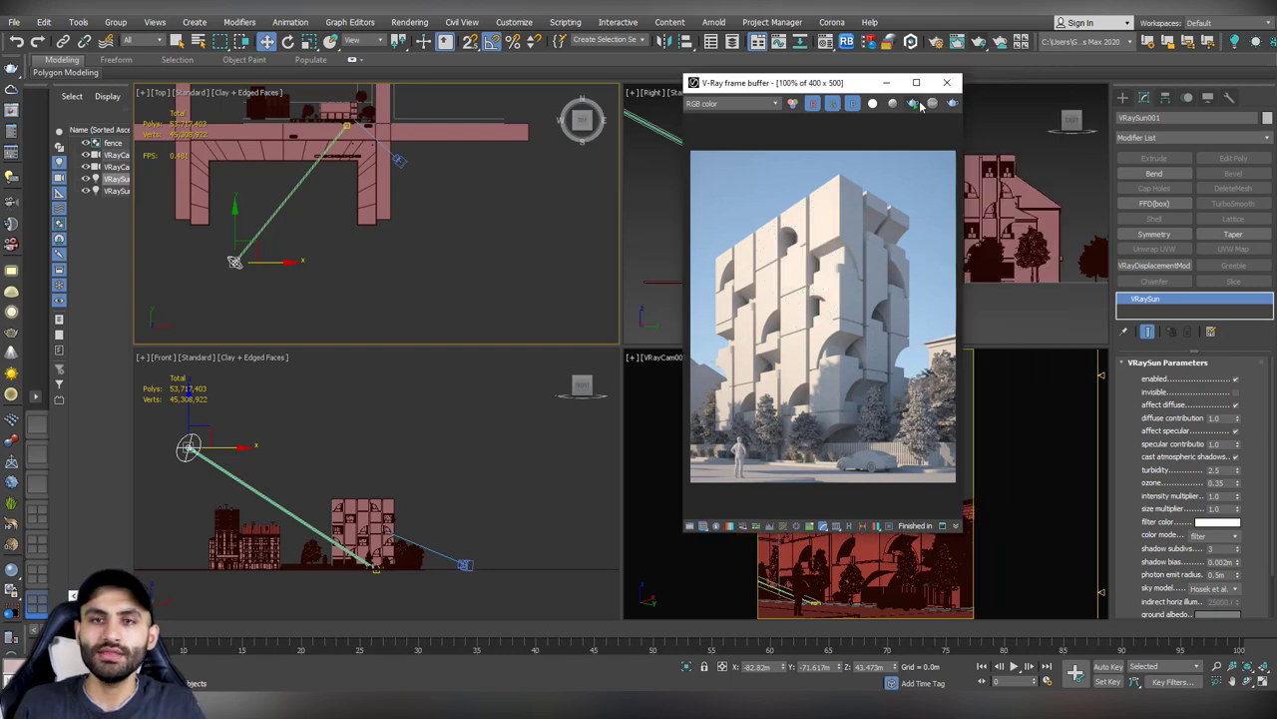
left_click(915, 103)
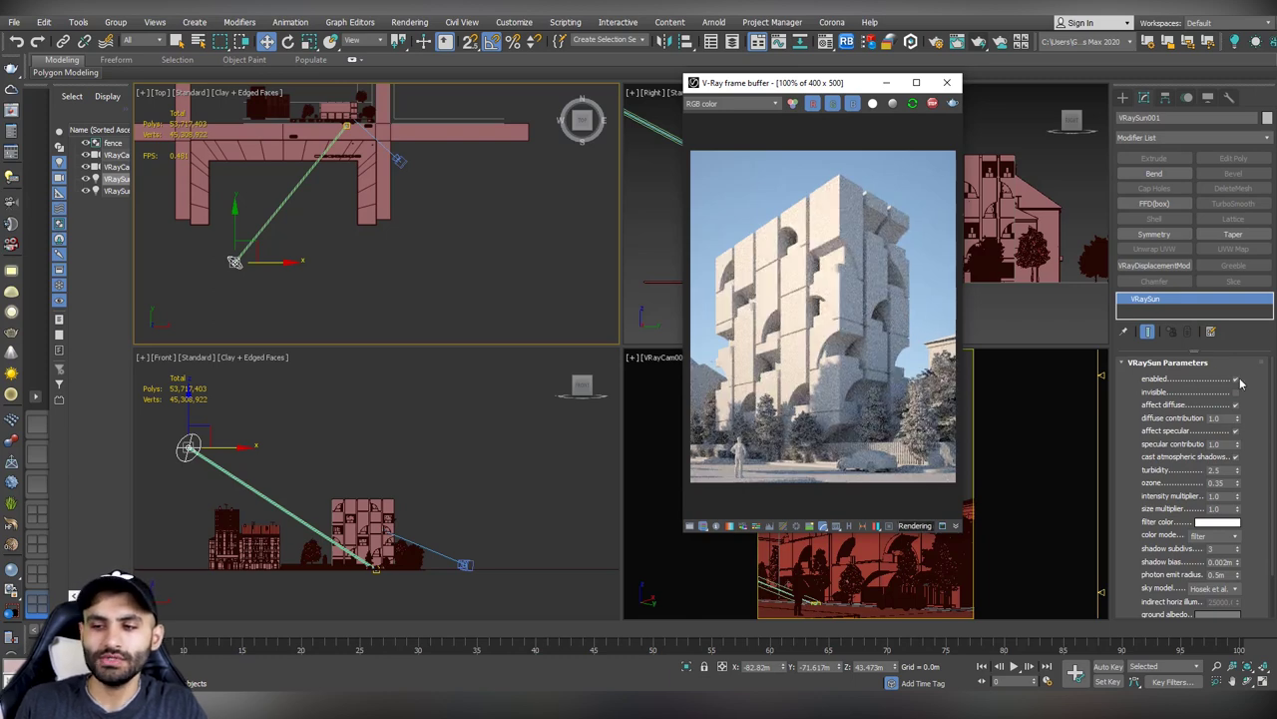
left_click(1236, 380)
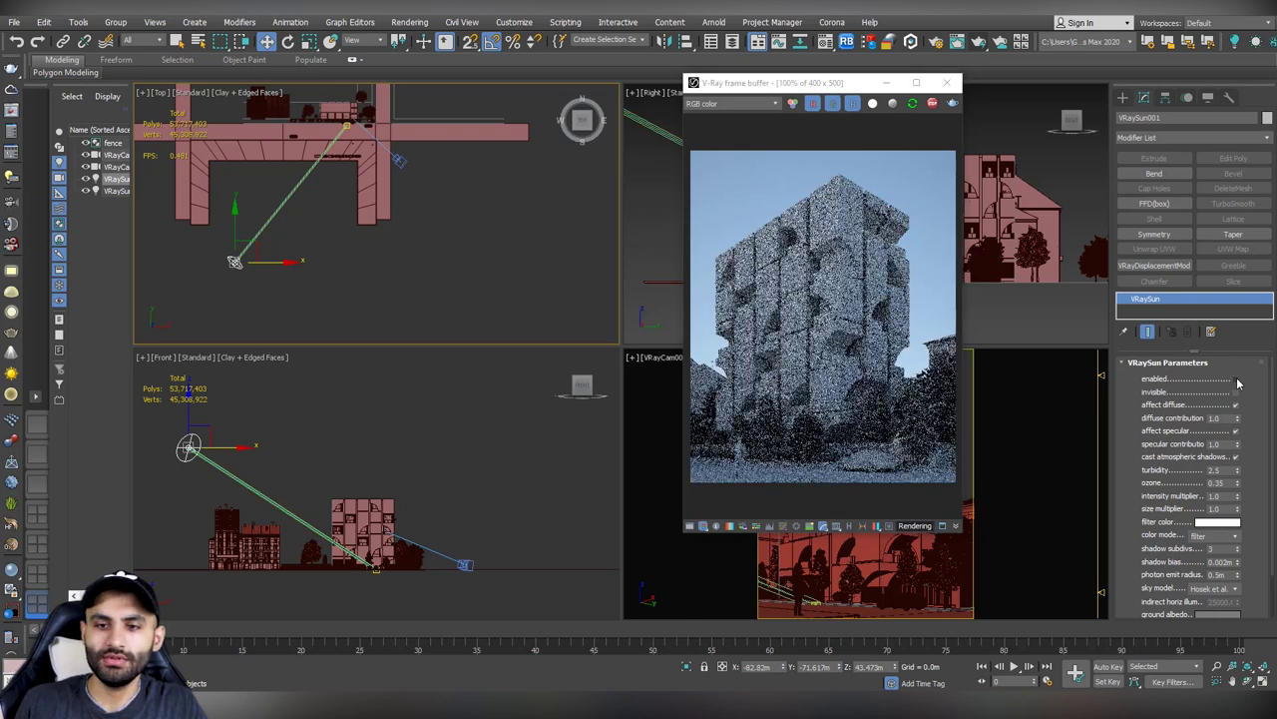
left_click(1236, 380)
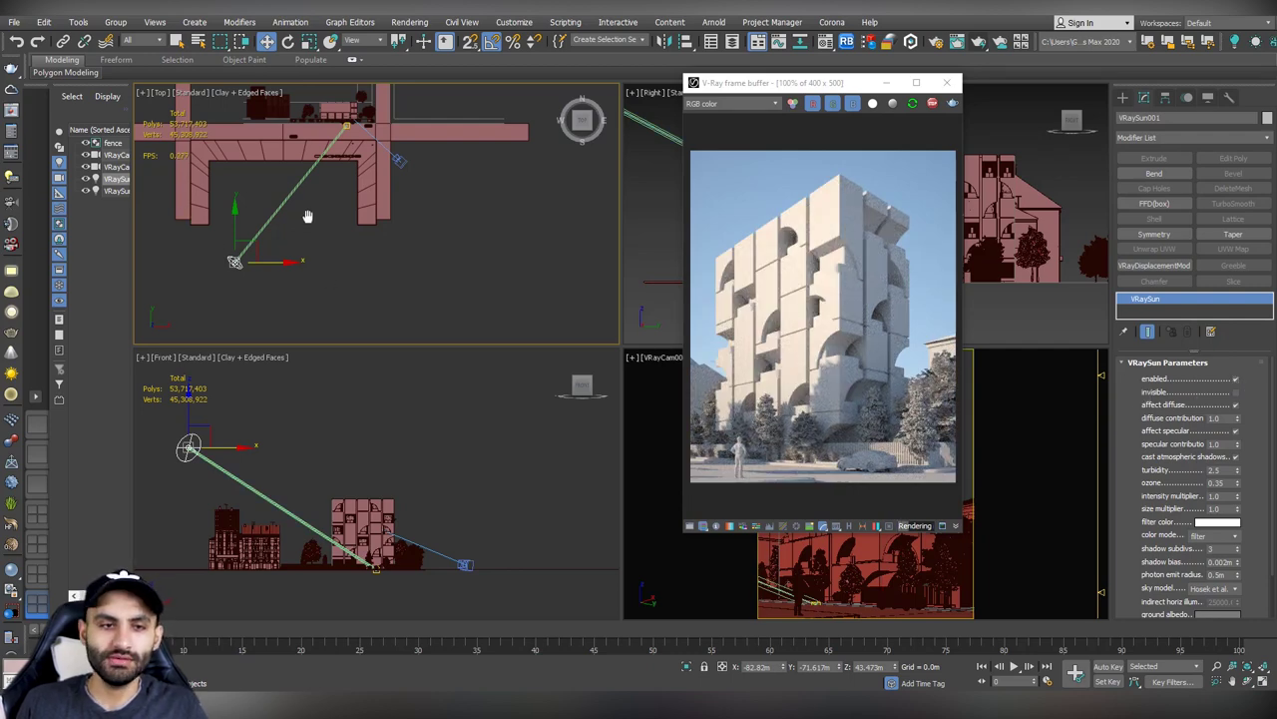
- Select VRaySun001 in the VRayCam002 view and start rendering that view in the V-Ray frame buffer
middle_click_drag(307, 217, 308, 299)
left_click_drag(263, 324, 306, 126)
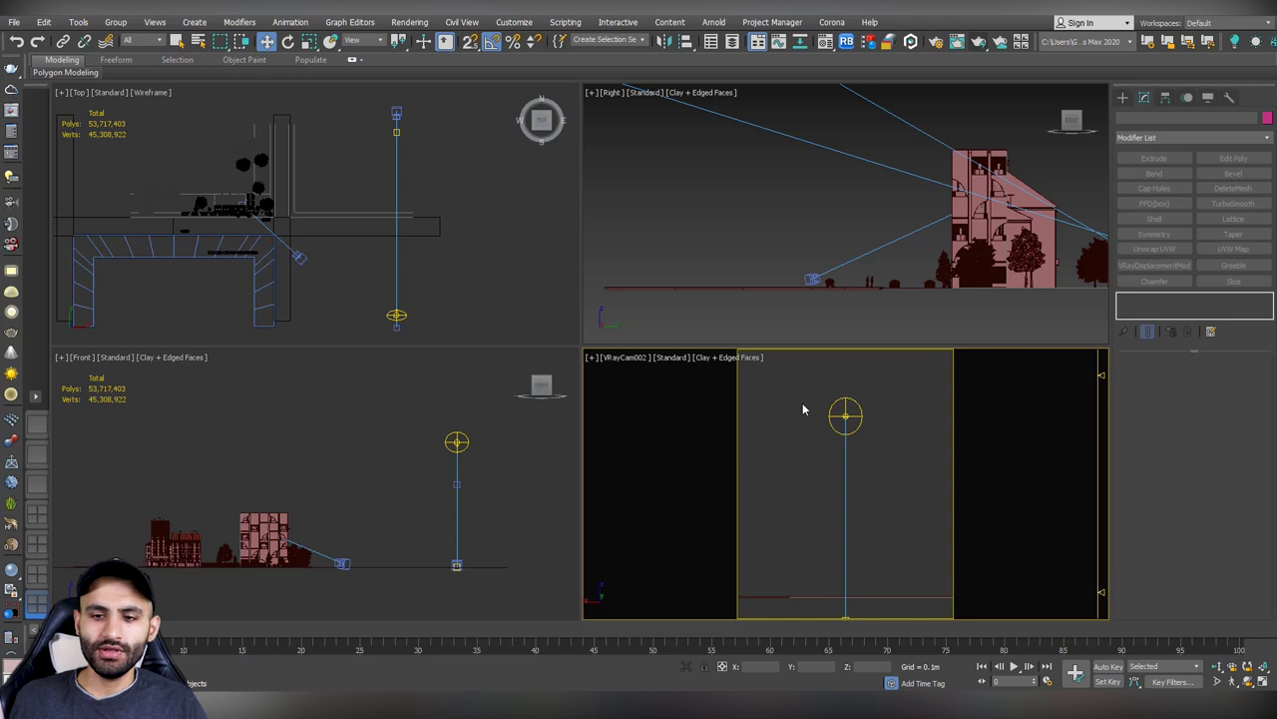
left_click(830, 403)
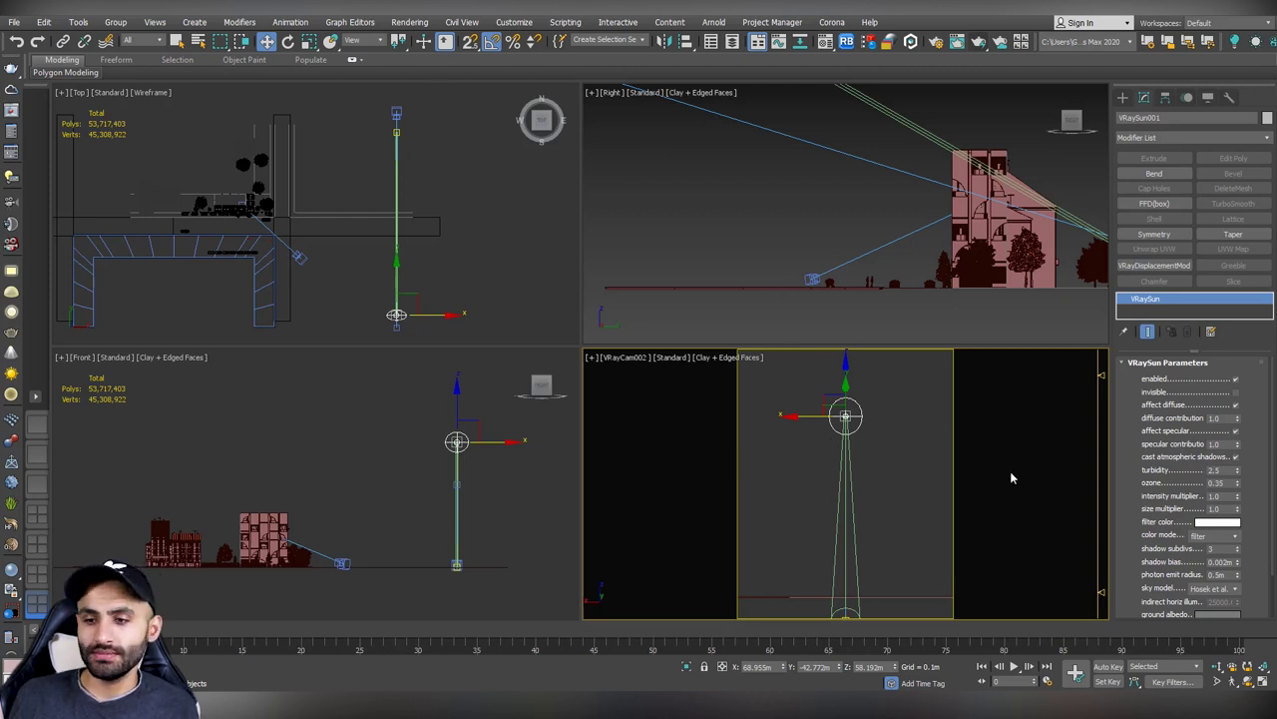
left_click(11, 110)
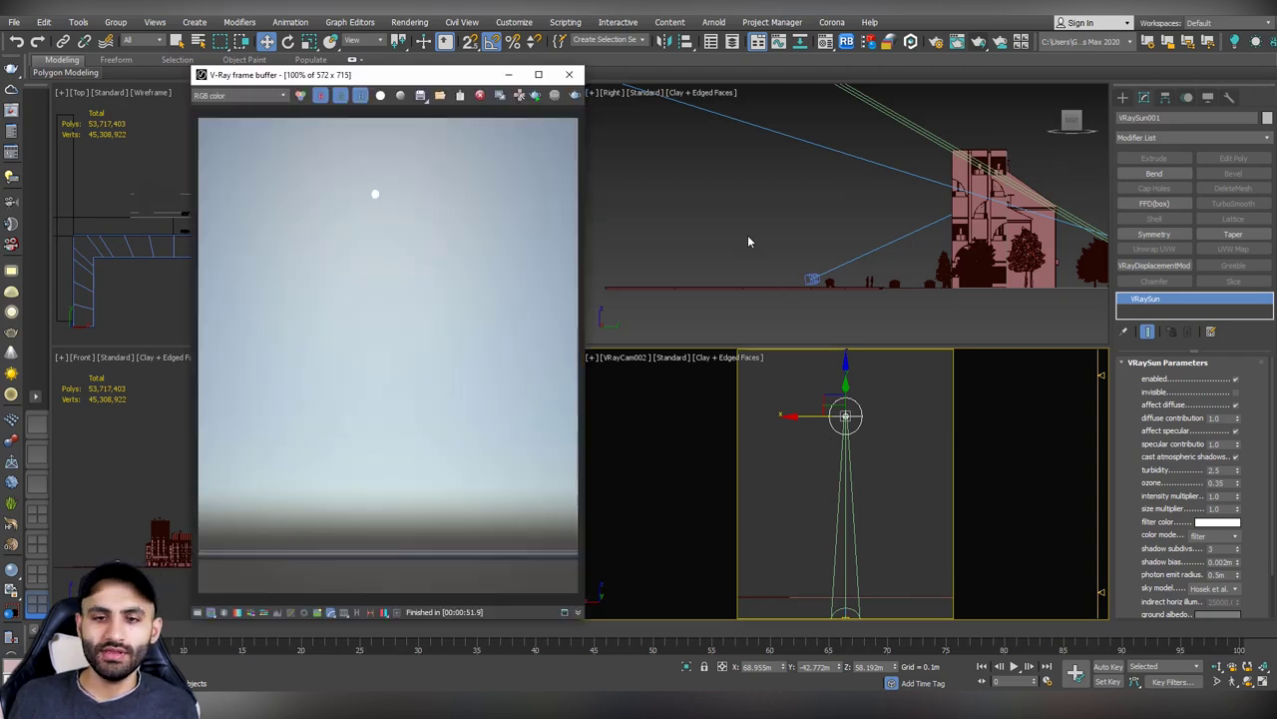
left_click(532, 97)
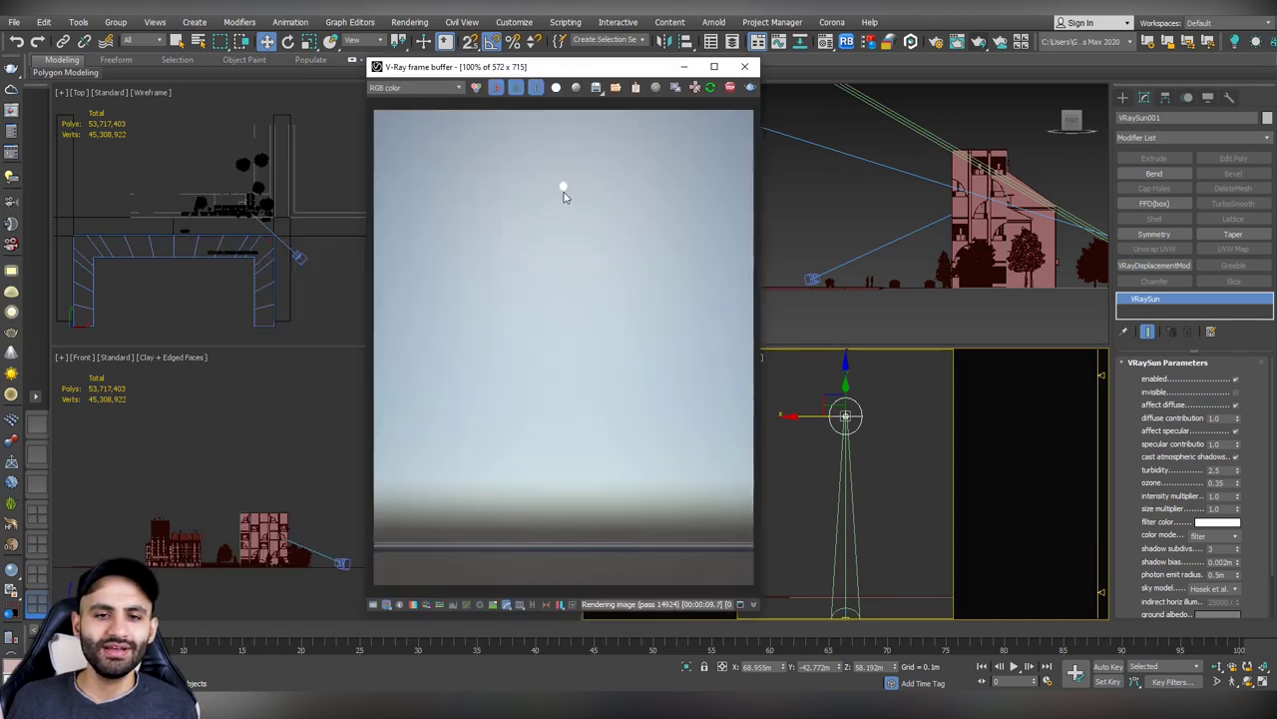
- Make the sun invisible in the running render, and restore its visibility
left_click(1236, 393)
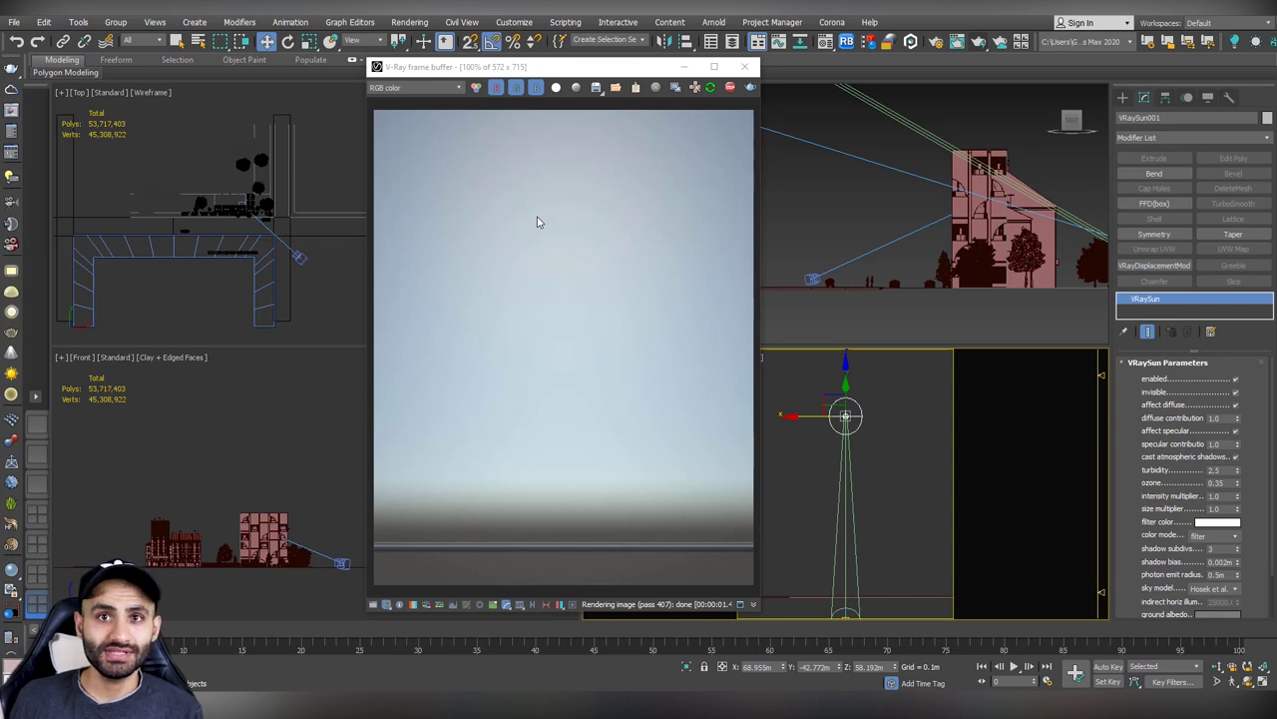
left_click(1237, 393)
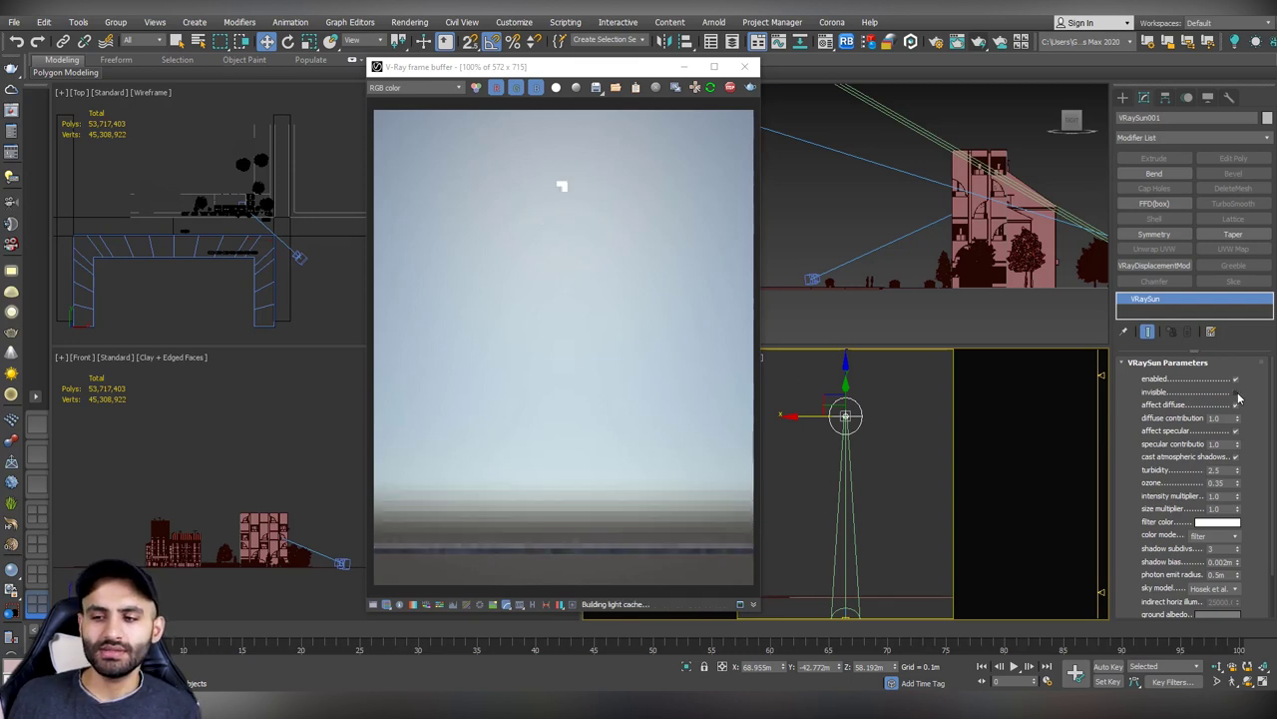
left_click(705, 277)
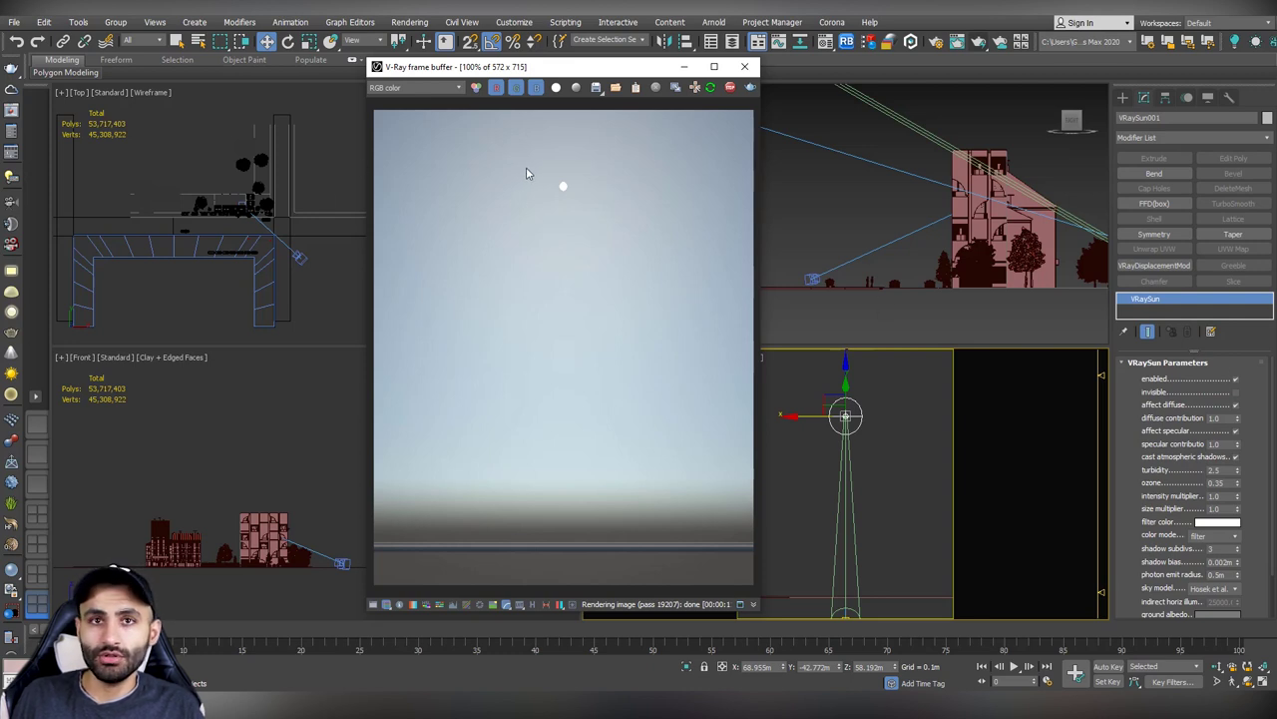
- Set the sun's size multiplier to 2 and then 10 to compare the rendered sun disc, and stop rendering
left_click(1171, 519)
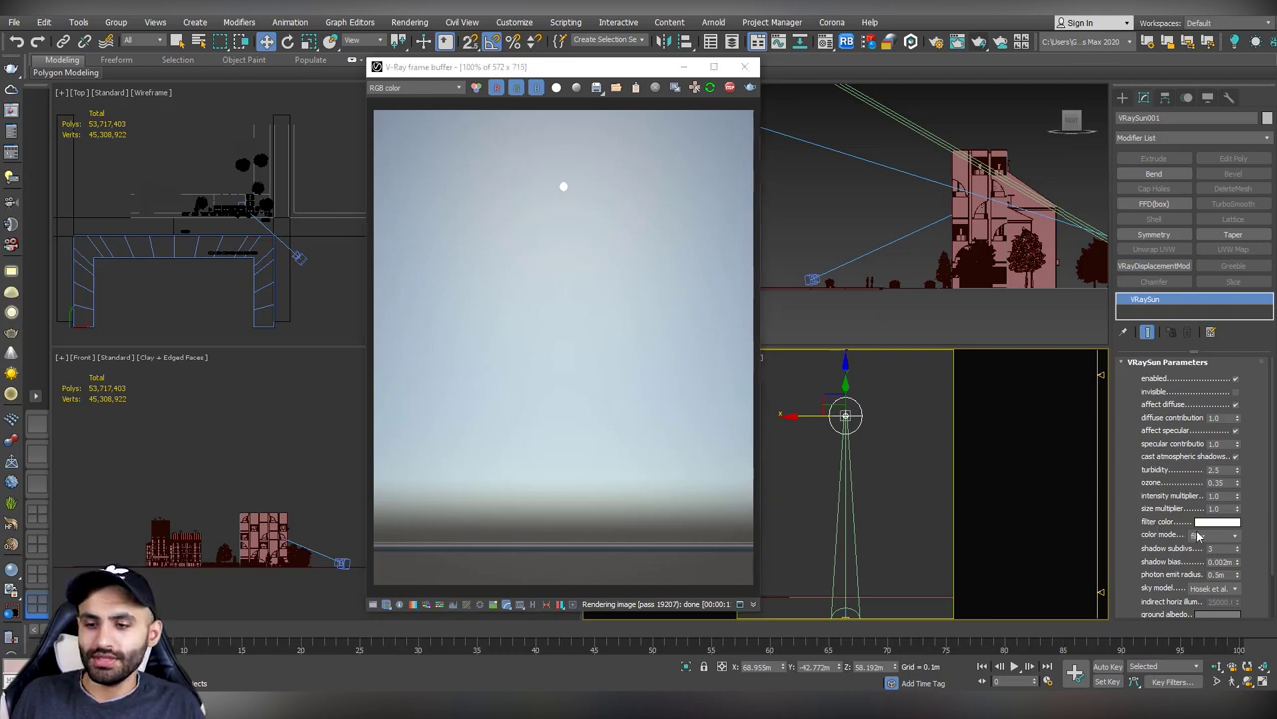
double_click(1226, 509)
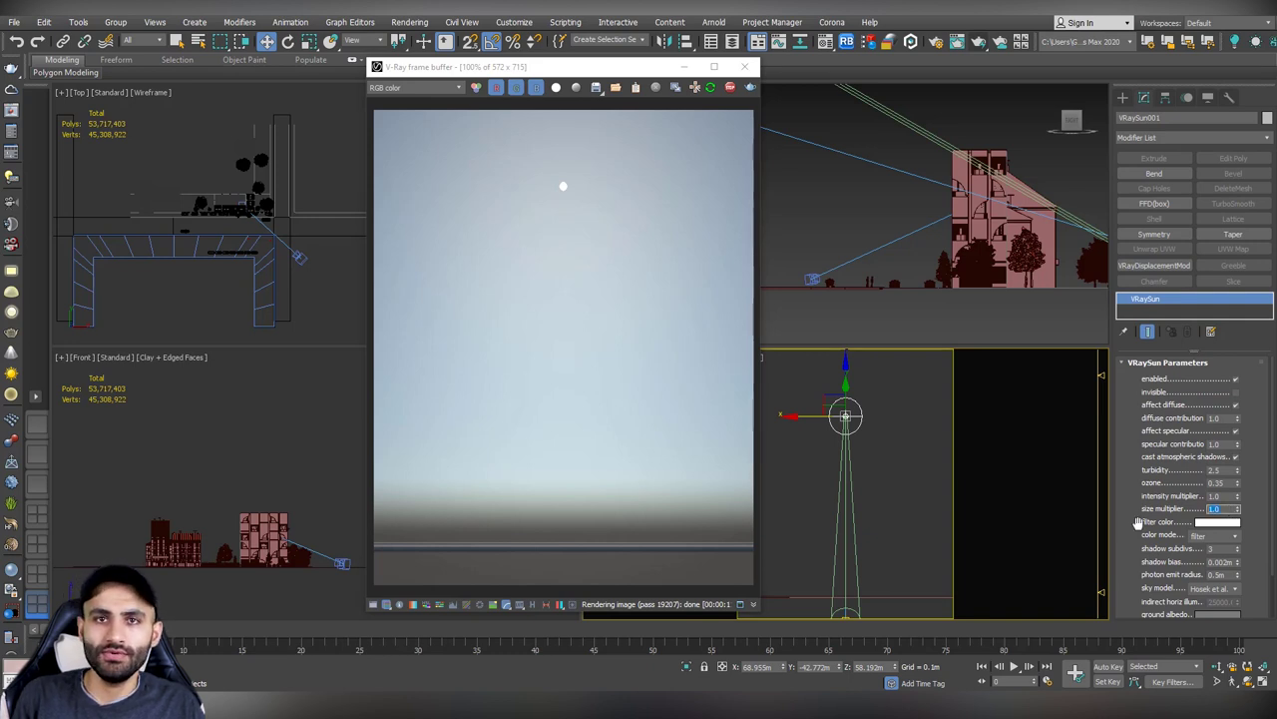
type("2")
key("Return")
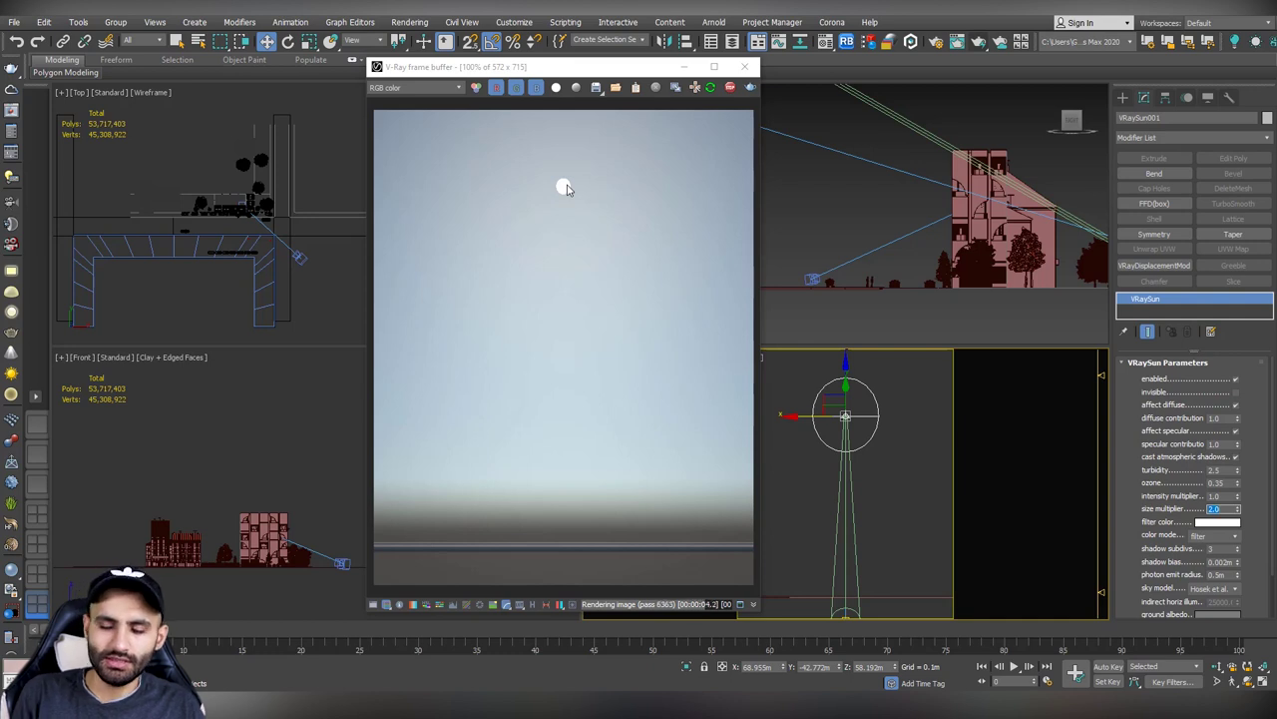
type("10")
key("Return")
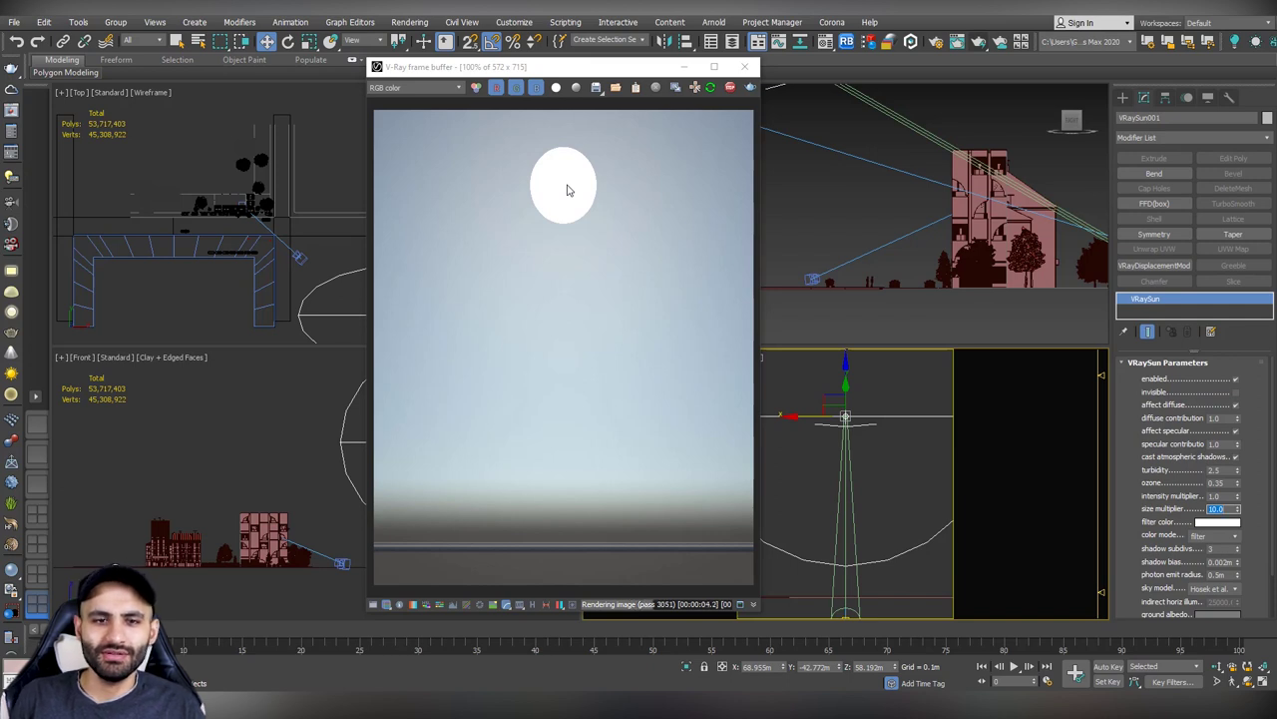
left_click(562, 254)
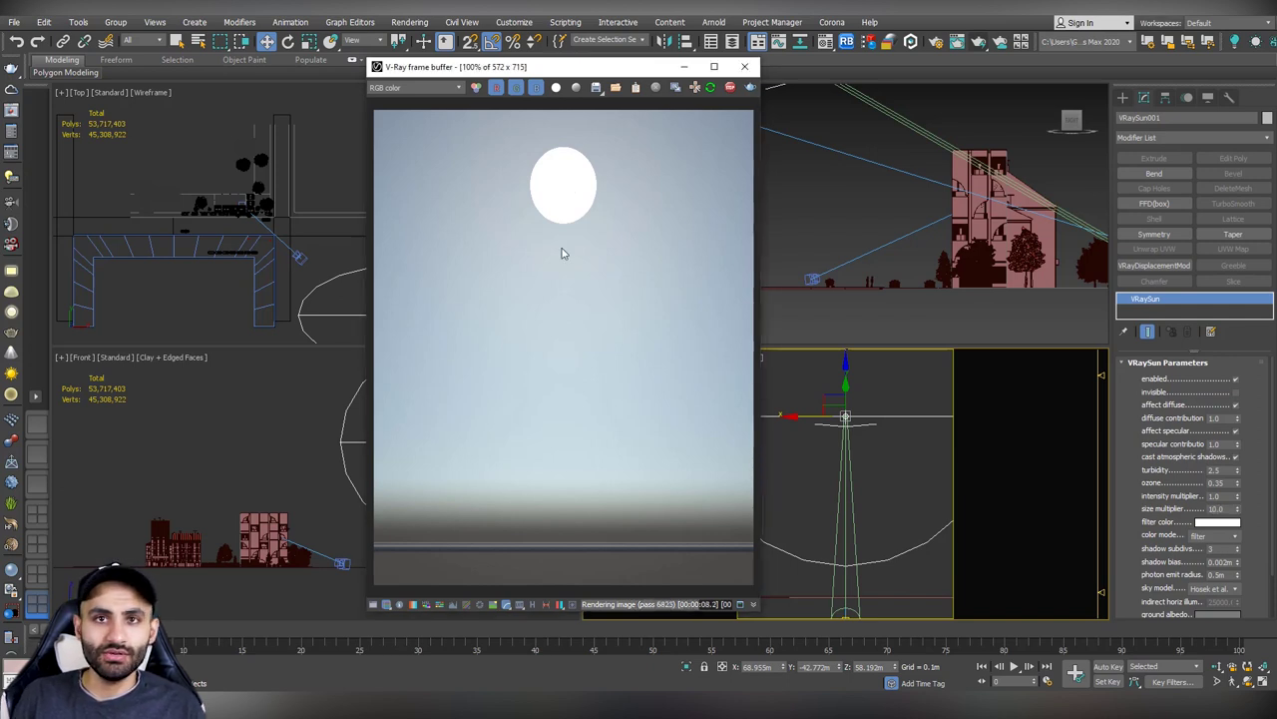
left_click(730, 87)
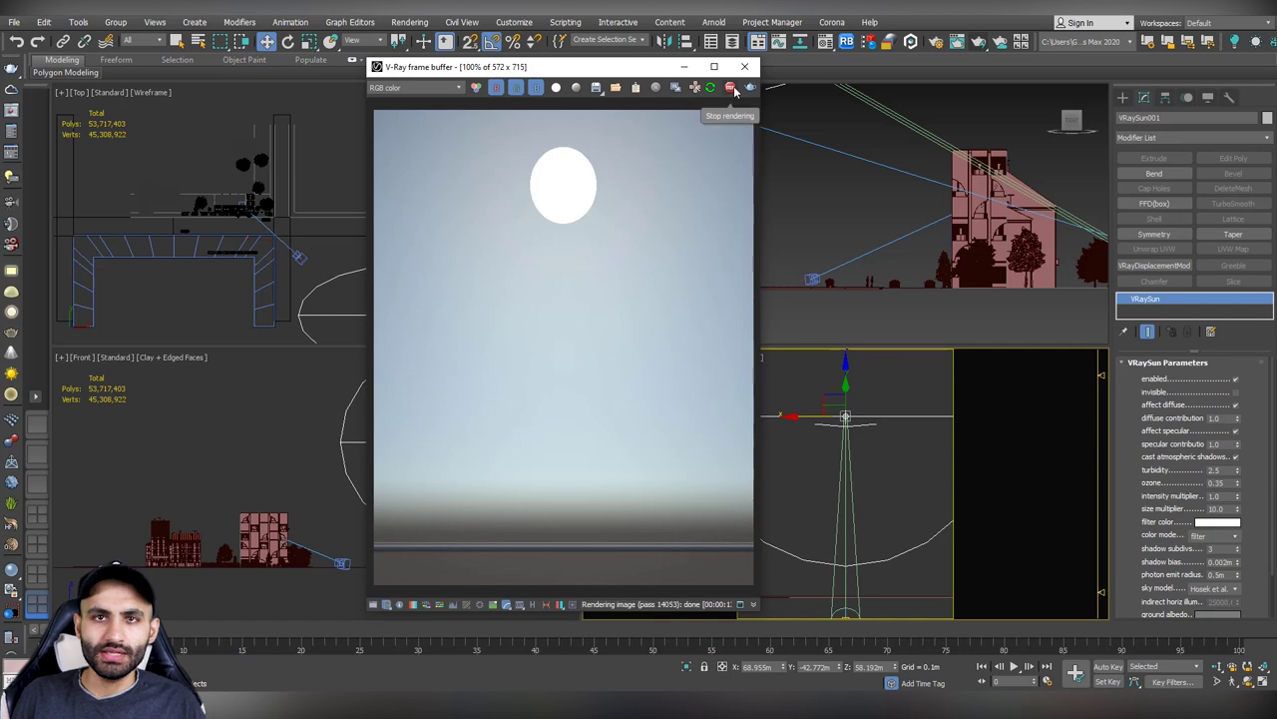
left_click(749, 66)
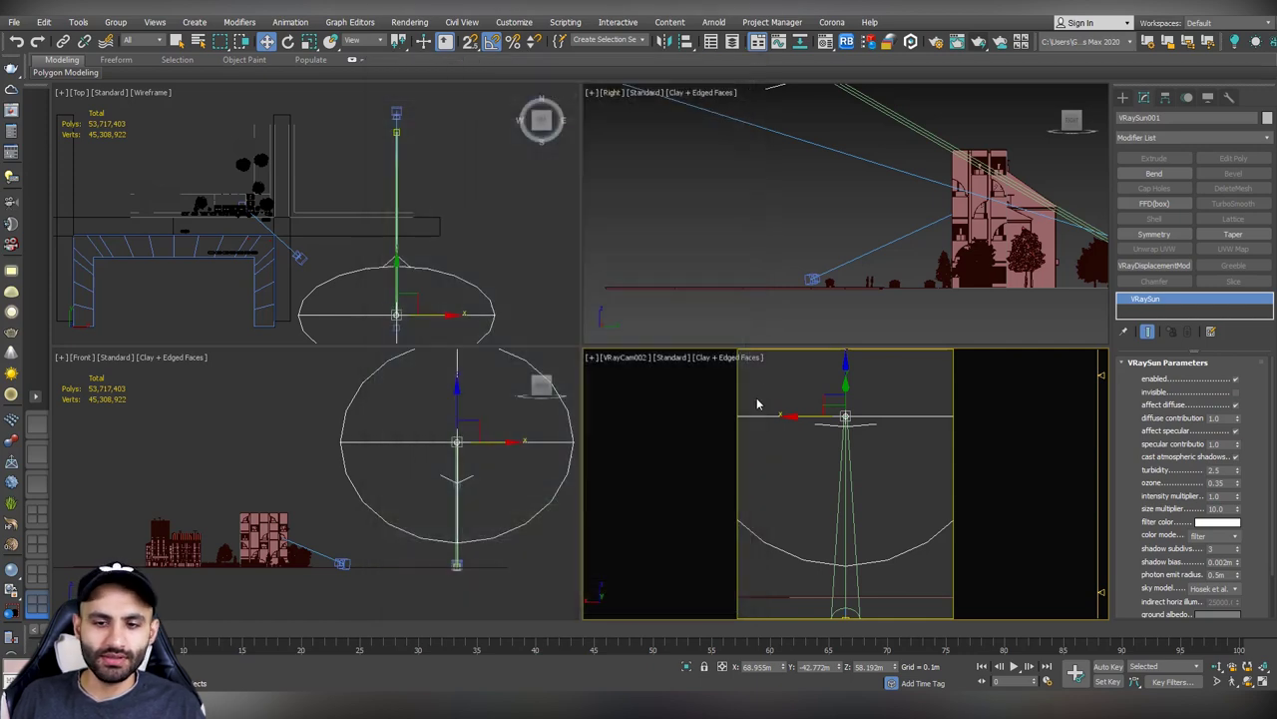
- Switch the camera viewport from VRayCam002 to the camera facing the building
left_click(757, 397)
key("c")
double_click(594, 257)
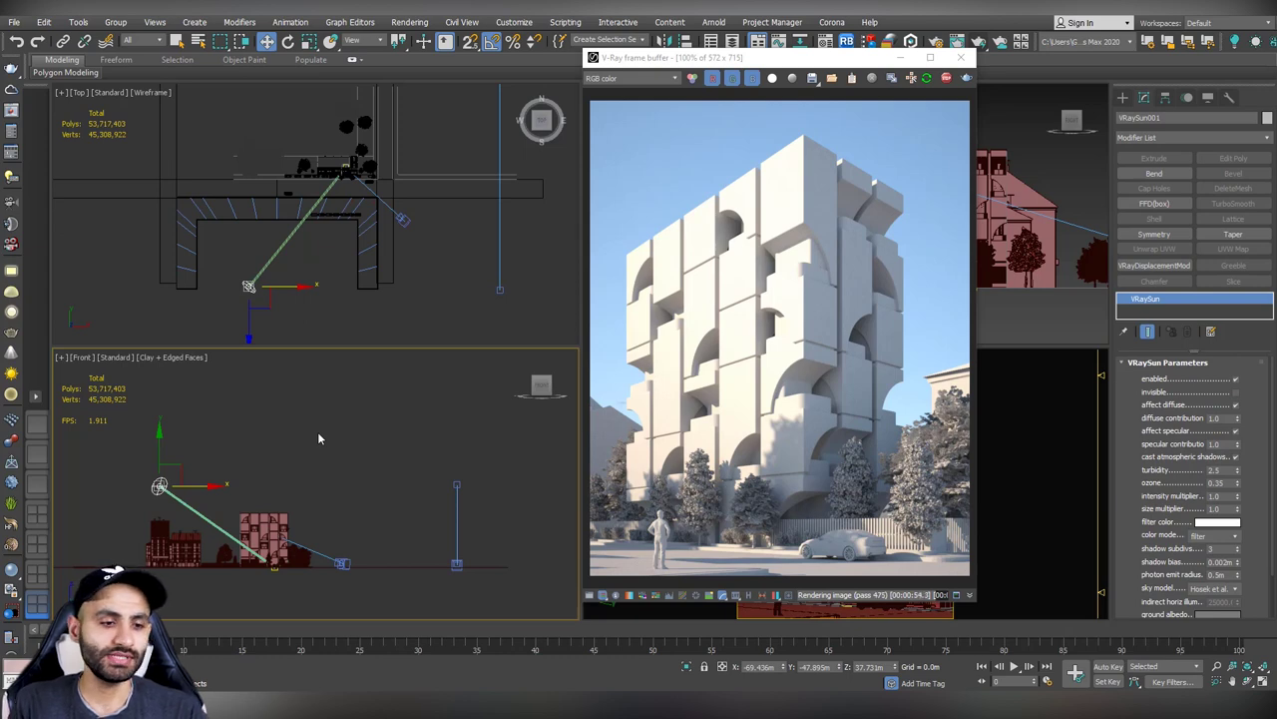
- Make the Front viewport look through the selected VRaySun001 light
left_click(280, 306)
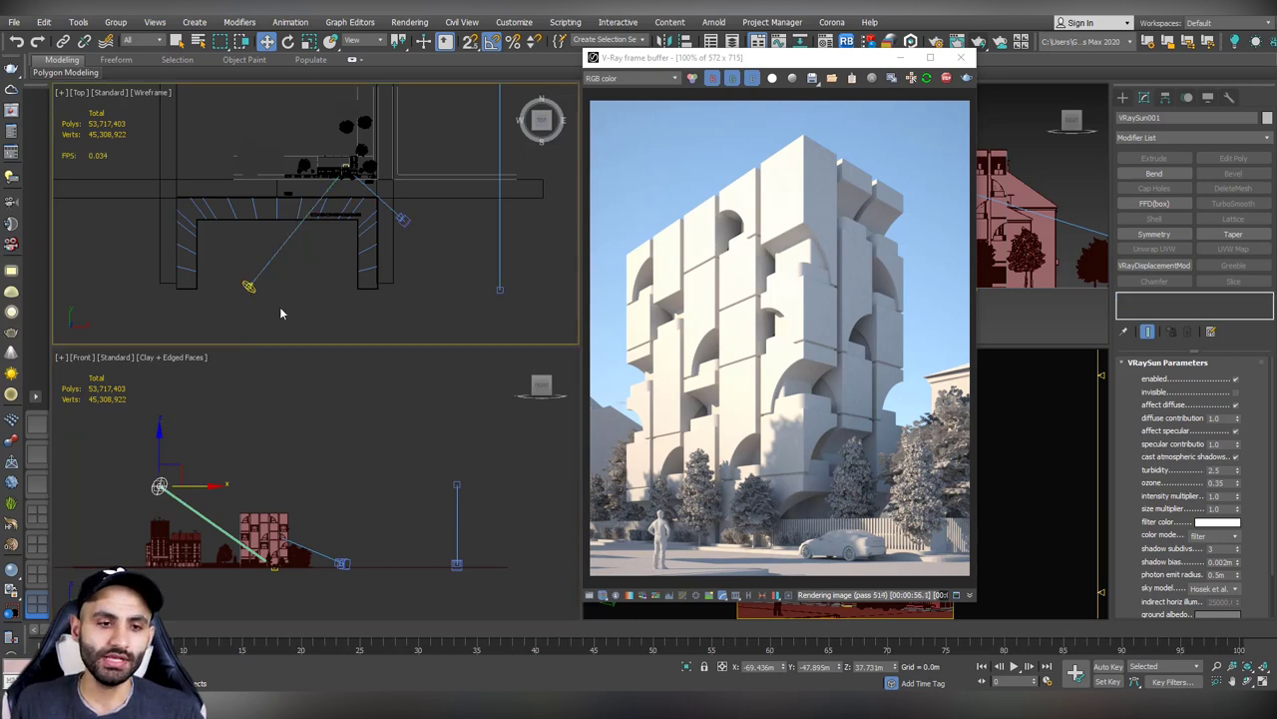
key("ctrl+z")
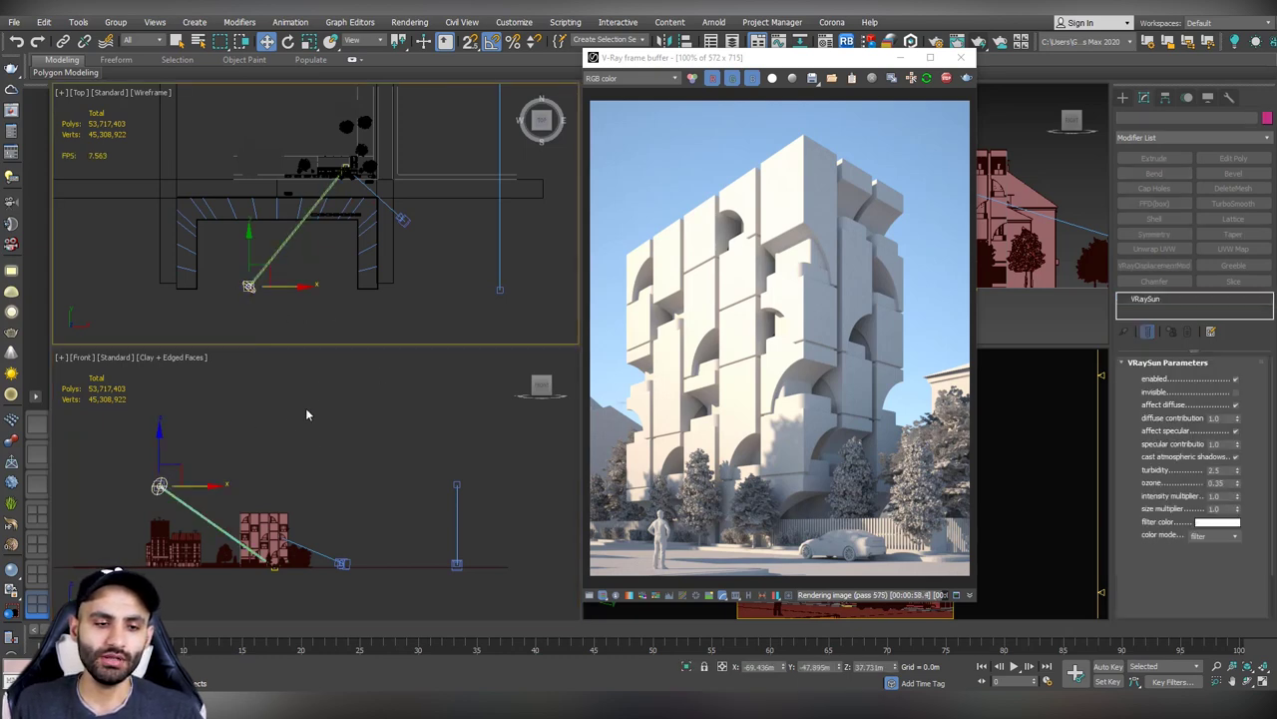
right_click(287, 445)
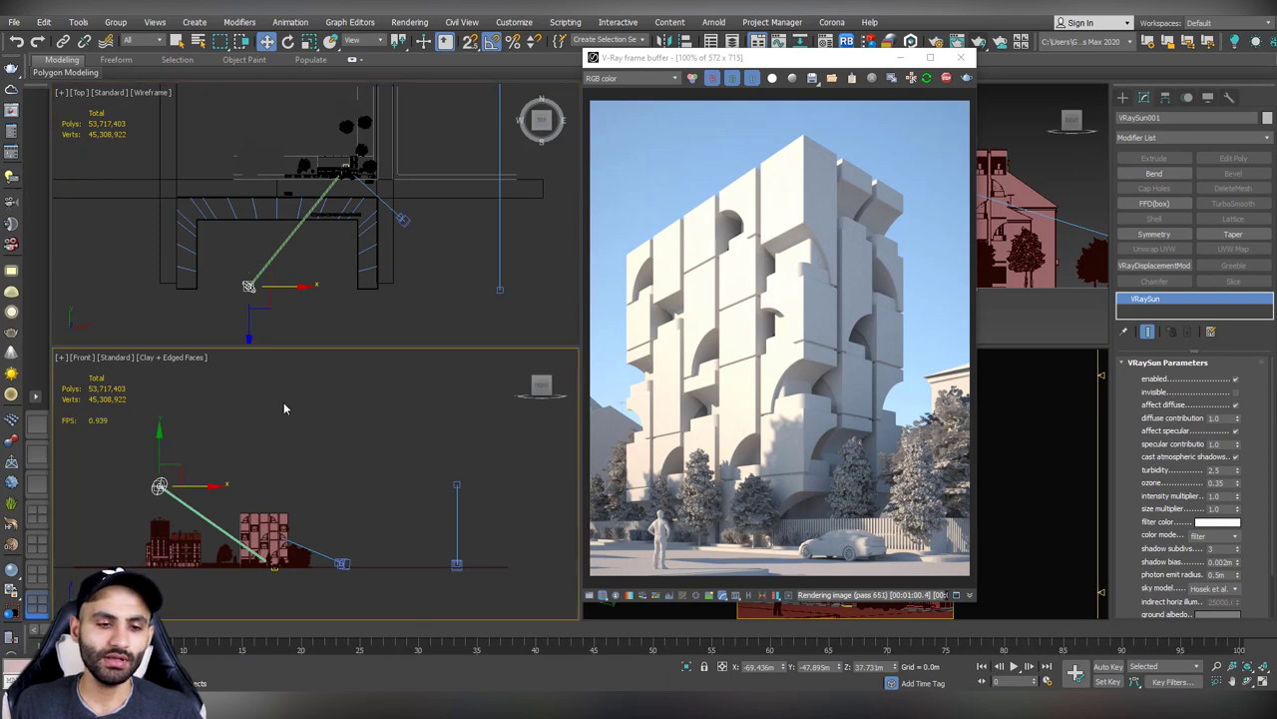
right_click(282, 402)
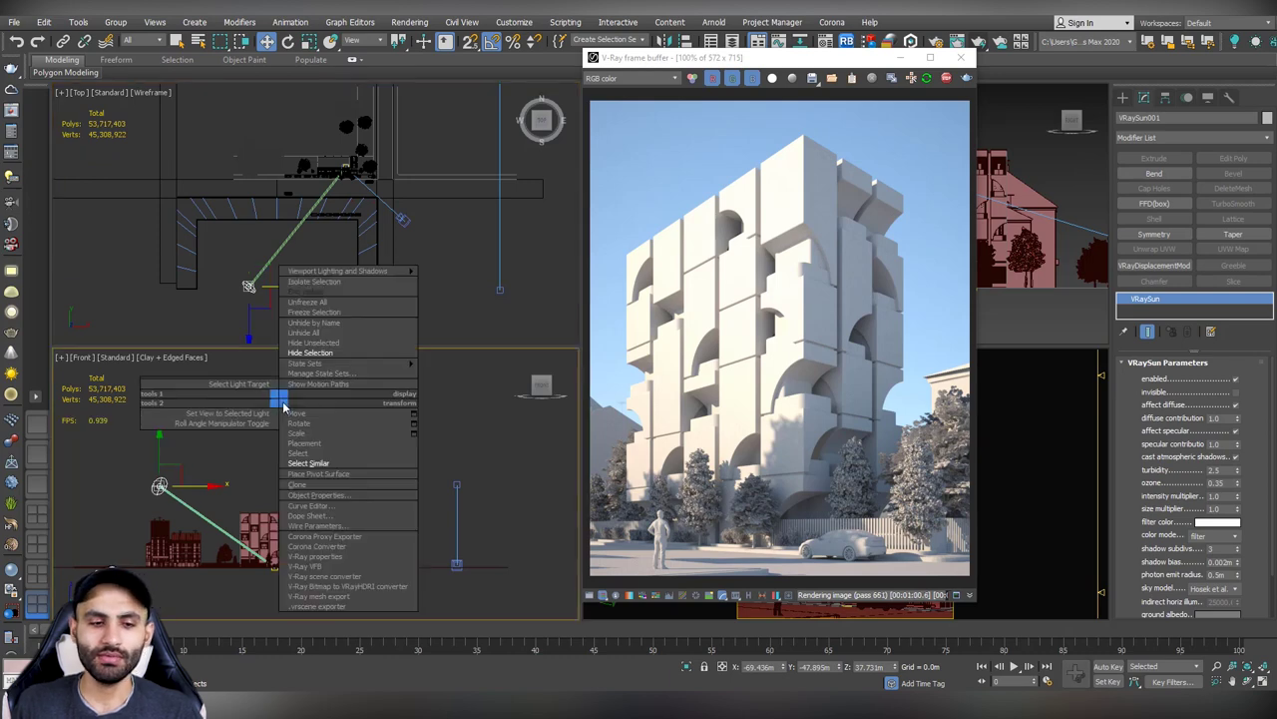
left_click(196, 417)
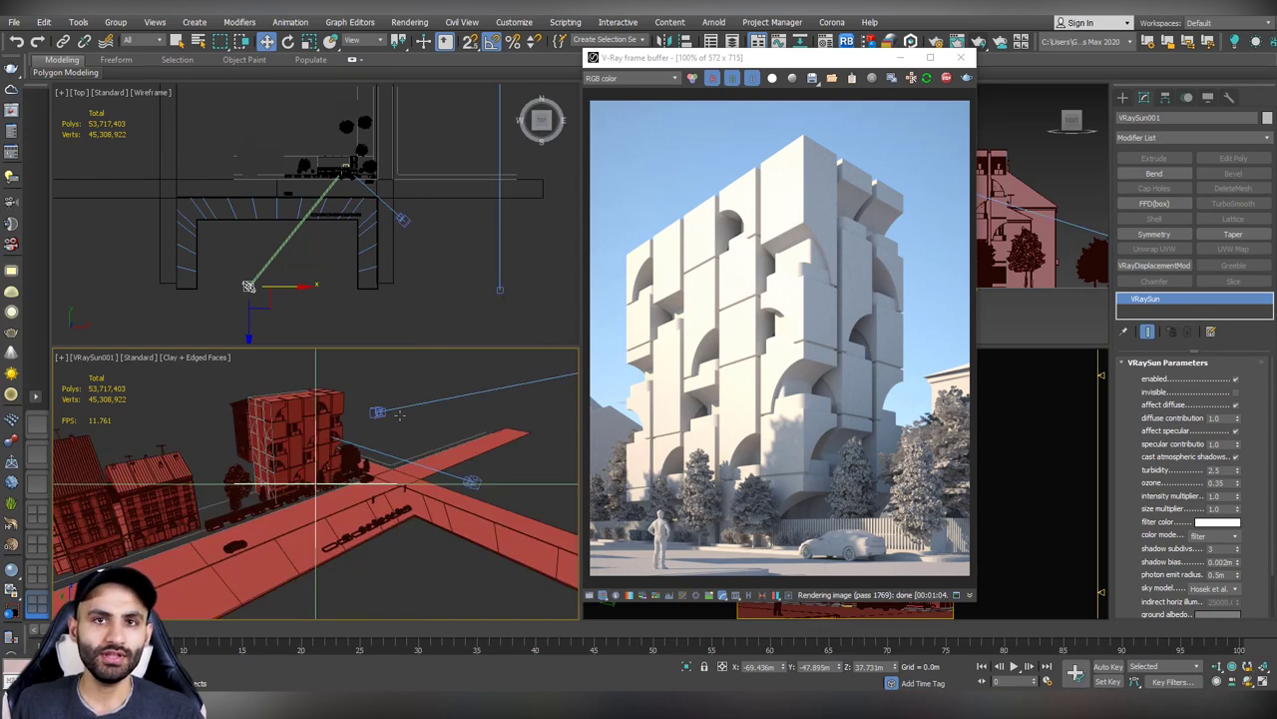
- Orbit the VRaySun001 light view around the building to reposition the sun while the render updates
left_click(1220, 681)
mouse_move(352, 447)
left_mouse_down()
mouse_move(312, 463)
mouse_move(335, 463)
left_mouse_up()
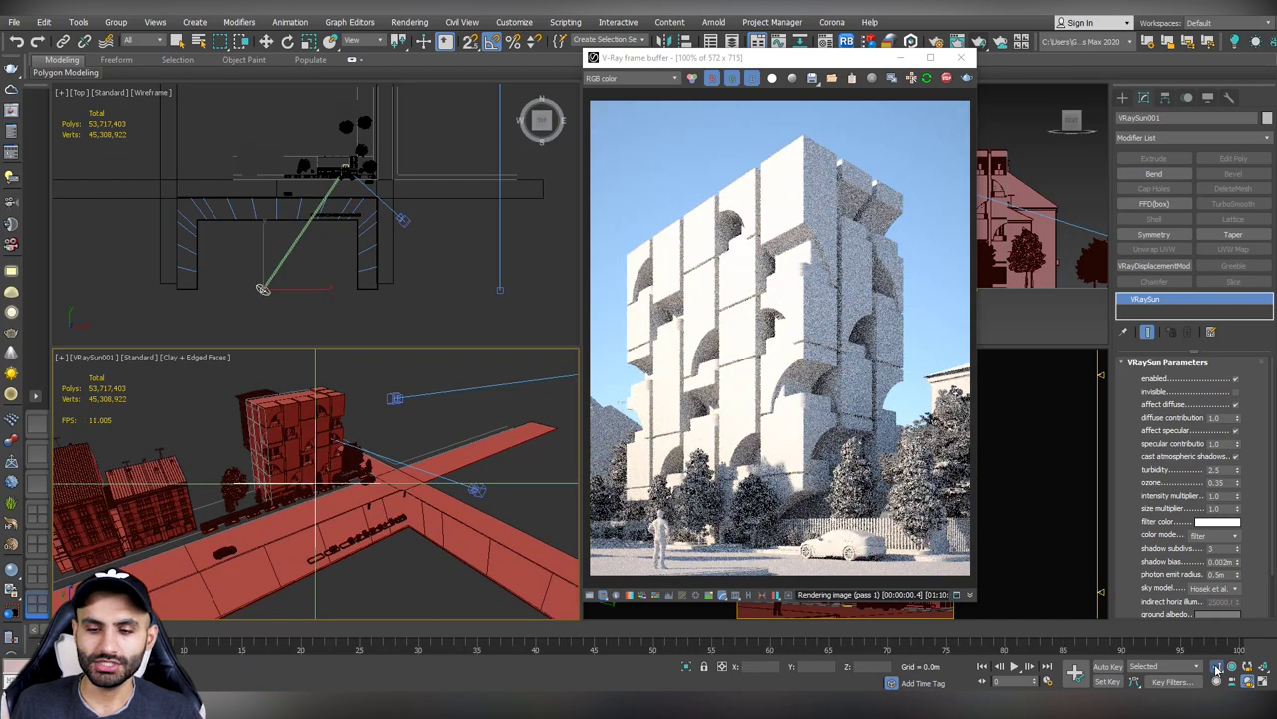
left_click(1216, 670)
middle_click_drag(319, 469, 365, 428)
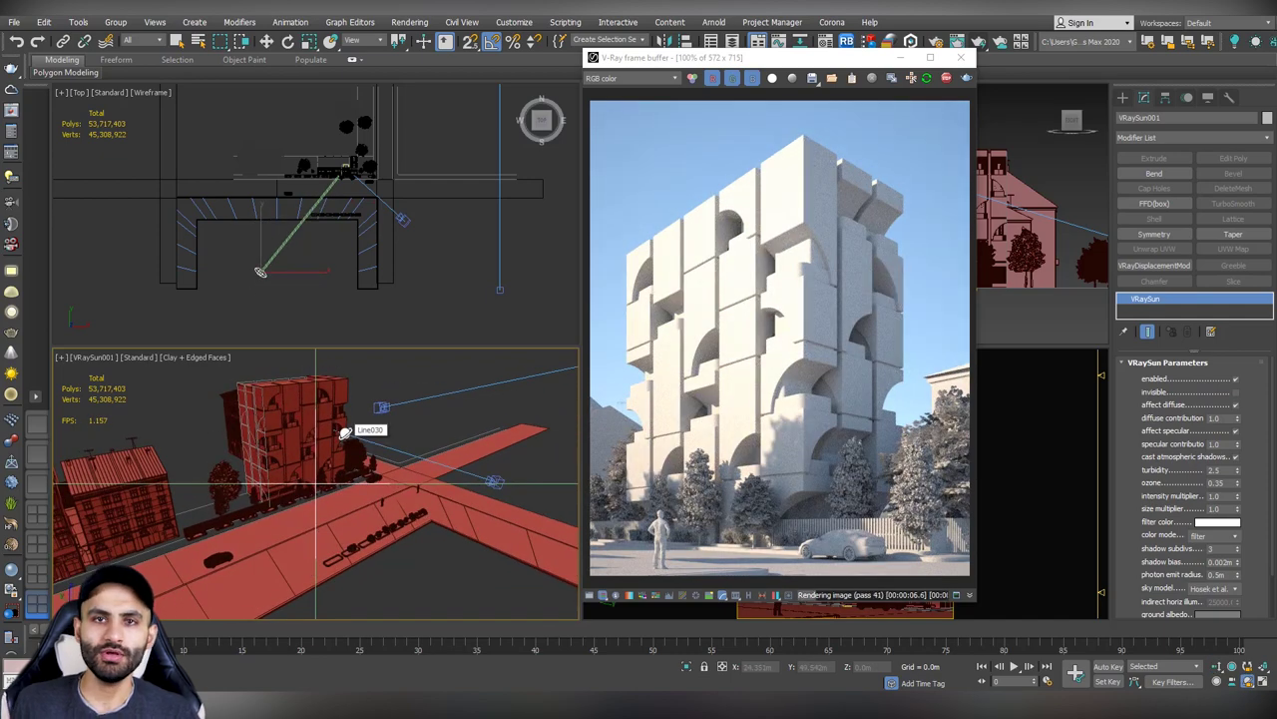
- Stop the running render and close the V-Ray frame buffer
left_click_drag(798, 57, 660, 47)
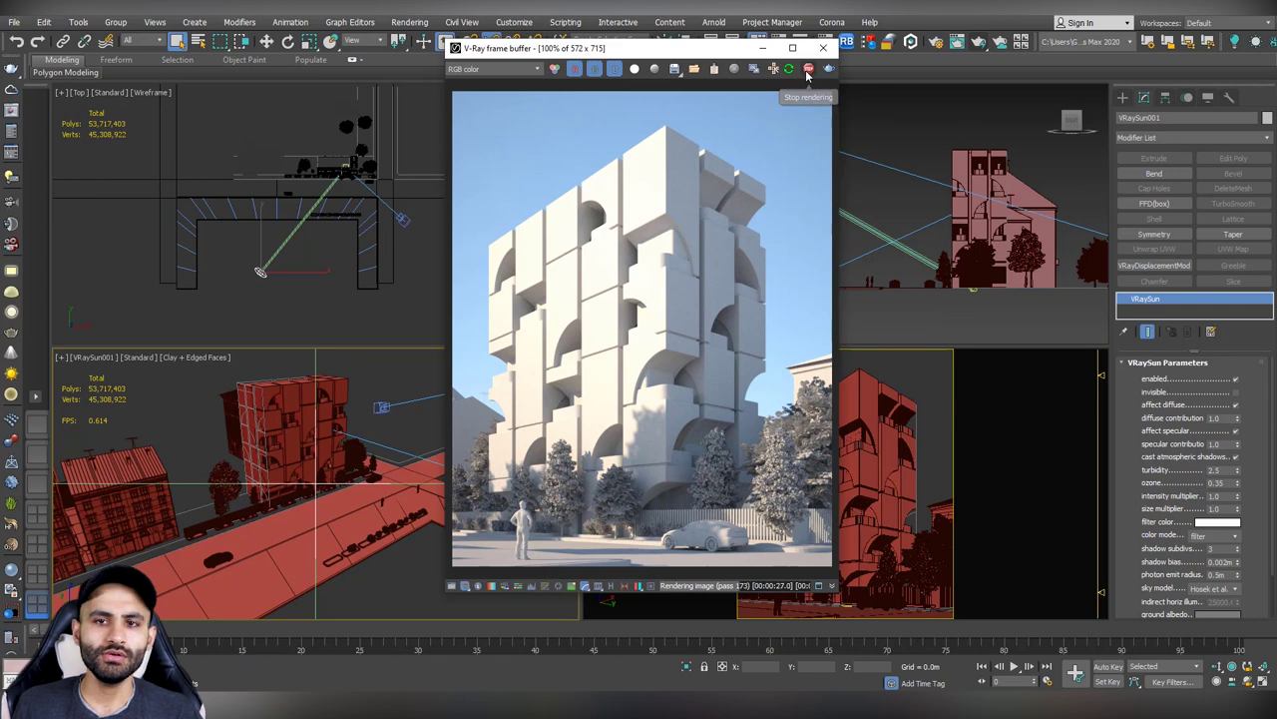
left_click(808, 69)
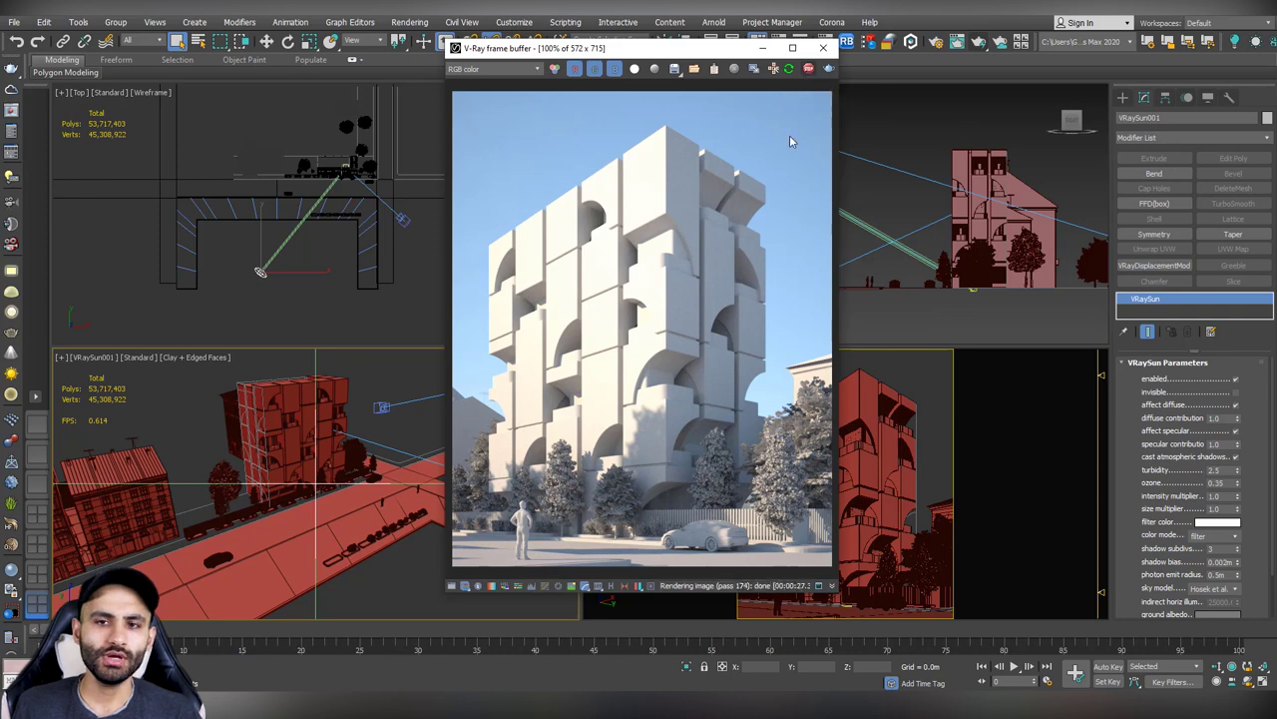
left_click(823, 48)
- Maximize the VRayCam001 viewport and start V-Ray IPR rendering directly inside it
left_click(778, 379)
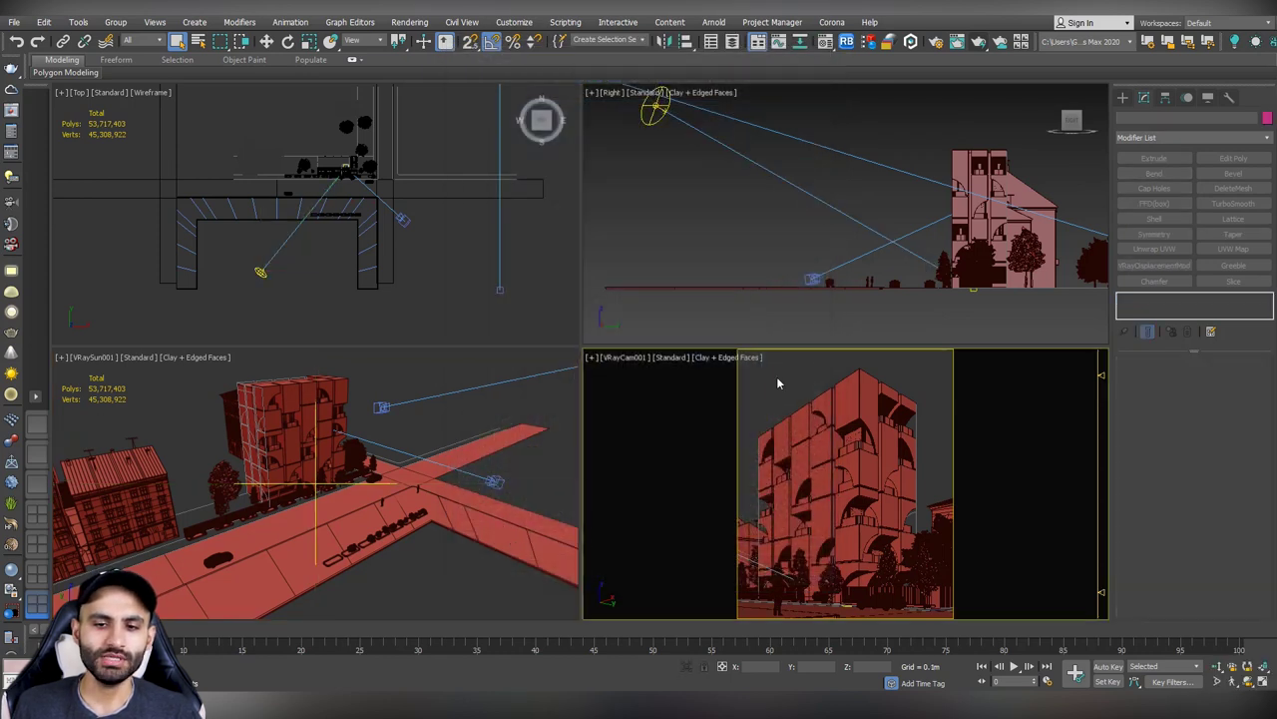
key("alt+w")
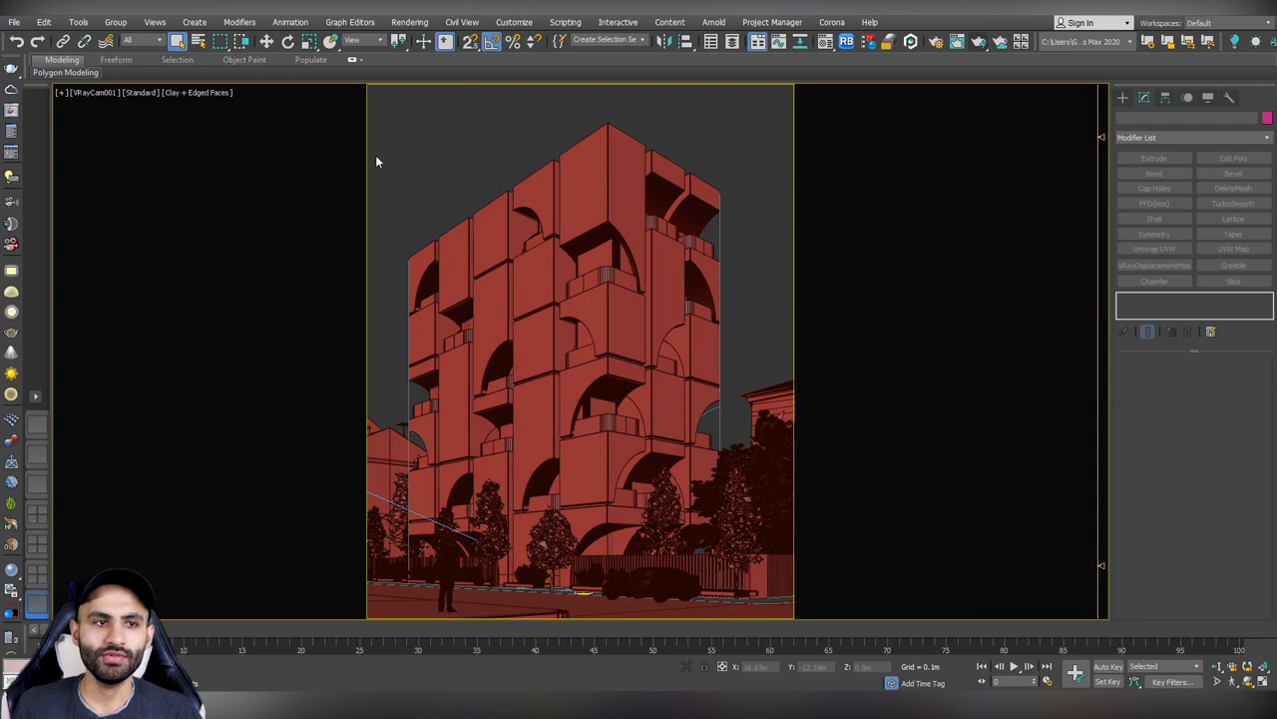
left_click(139, 93)
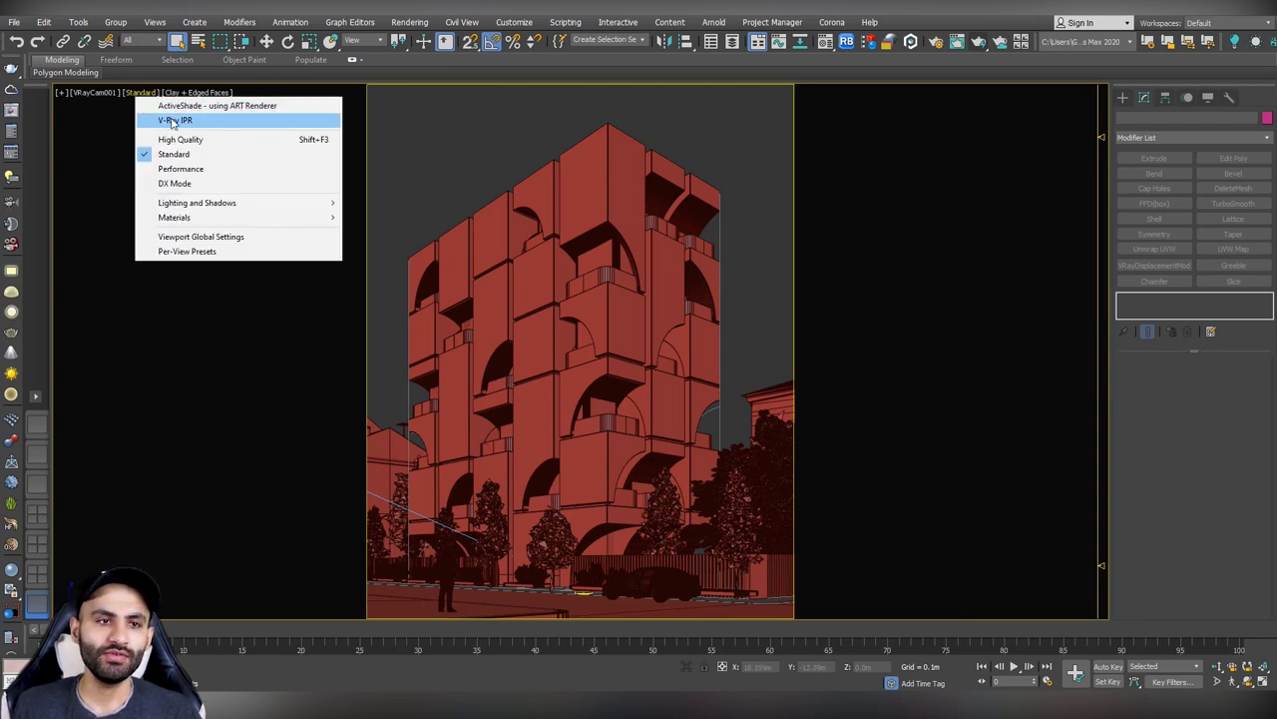
left_click(148, 95)
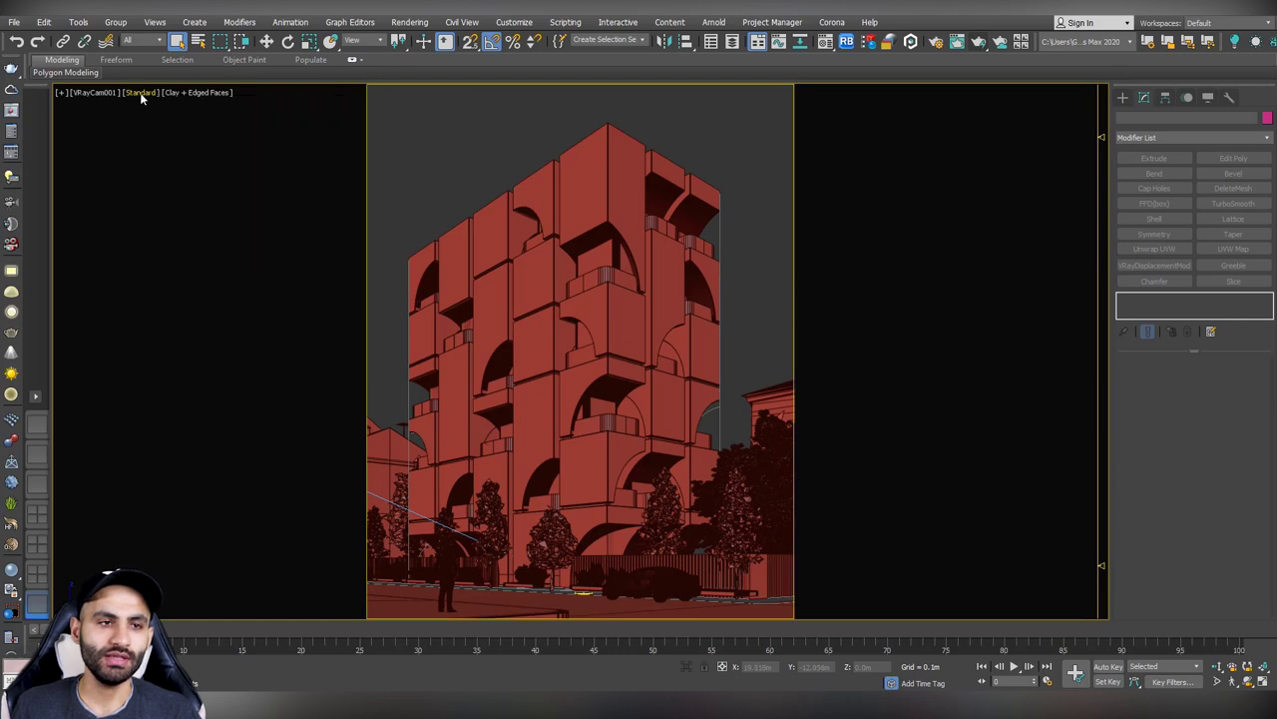
left_click(147, 94)
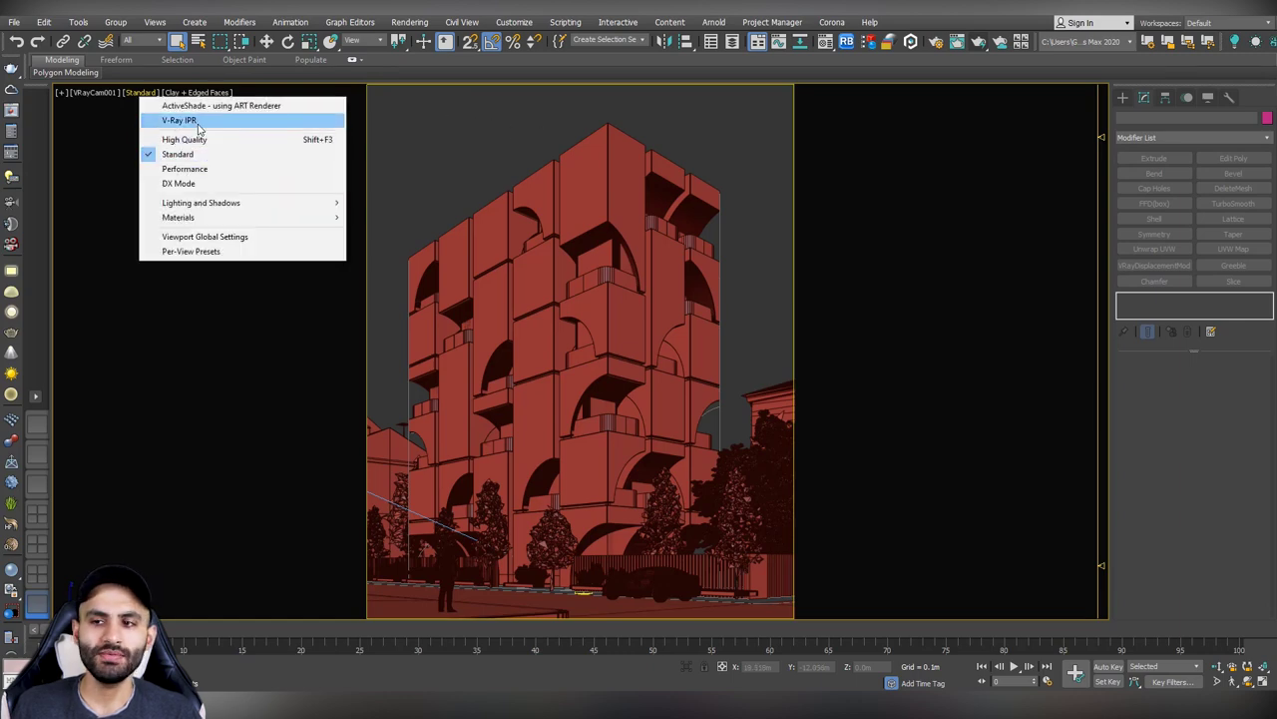
left_click(199, 122)
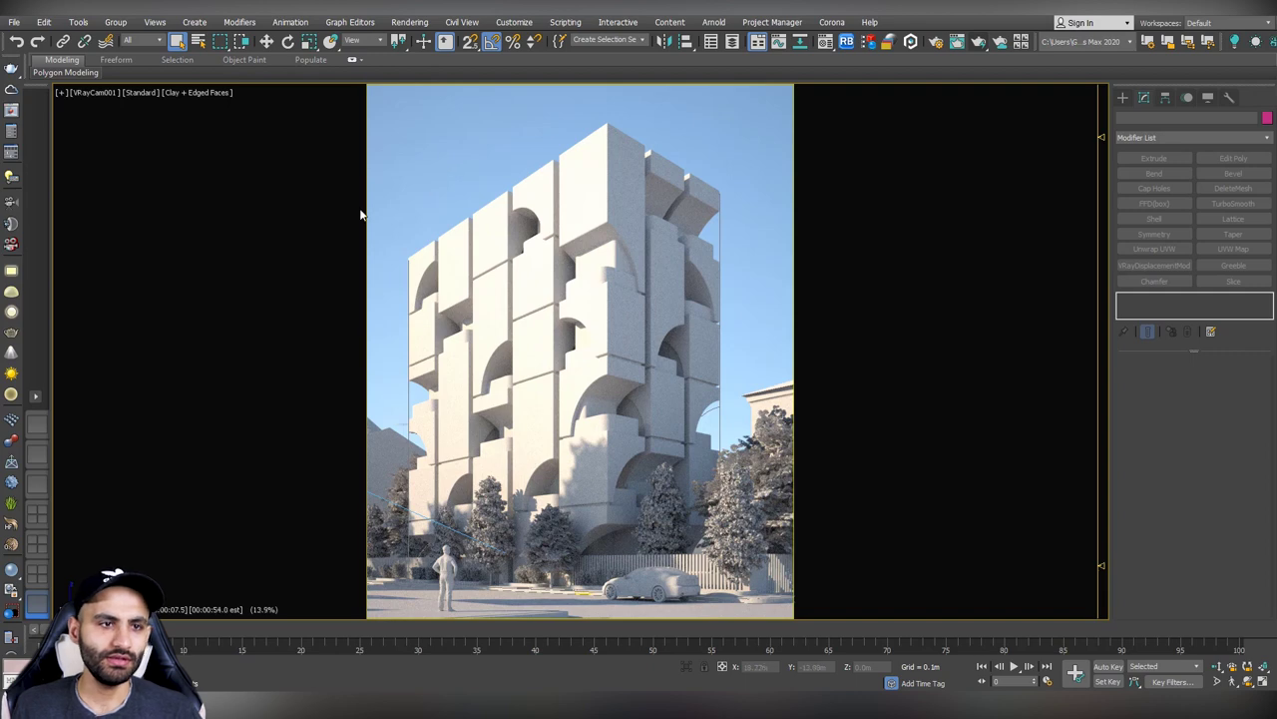
- Select VRaySun001 by name from the scene's list of lights
left_click(198, 41)
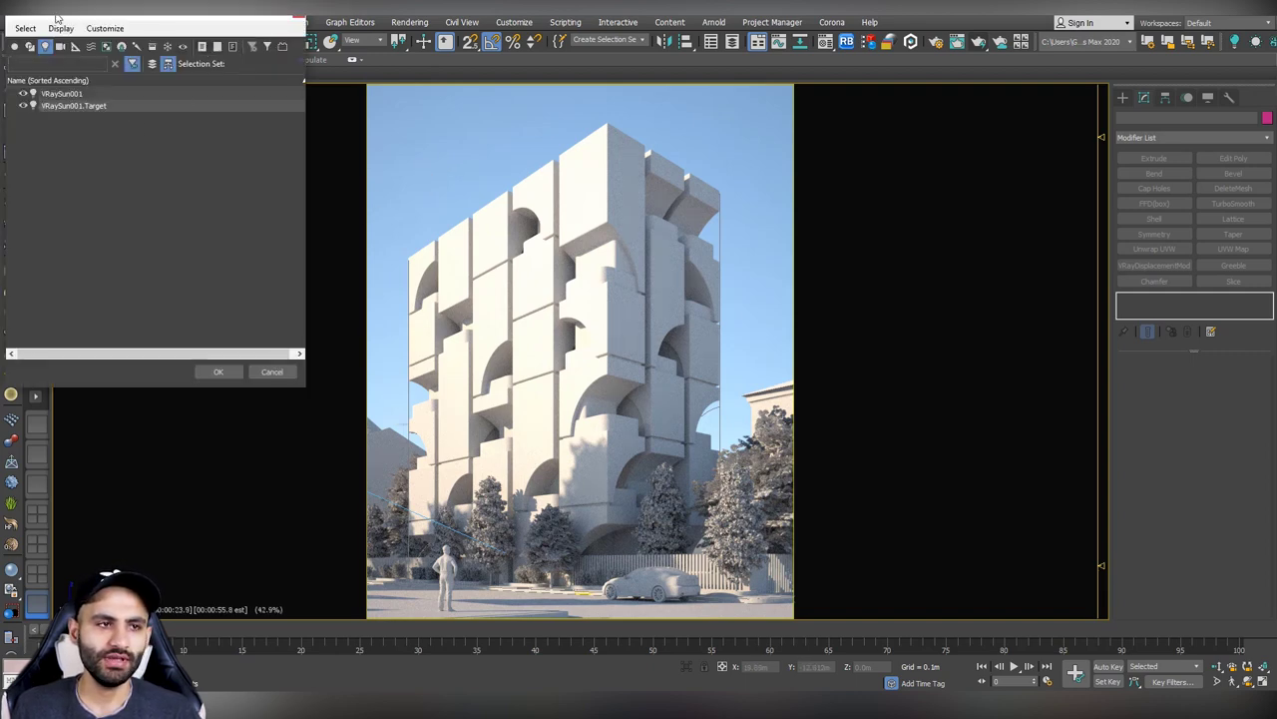
left_click(68, 94)
left_click(218, 371)
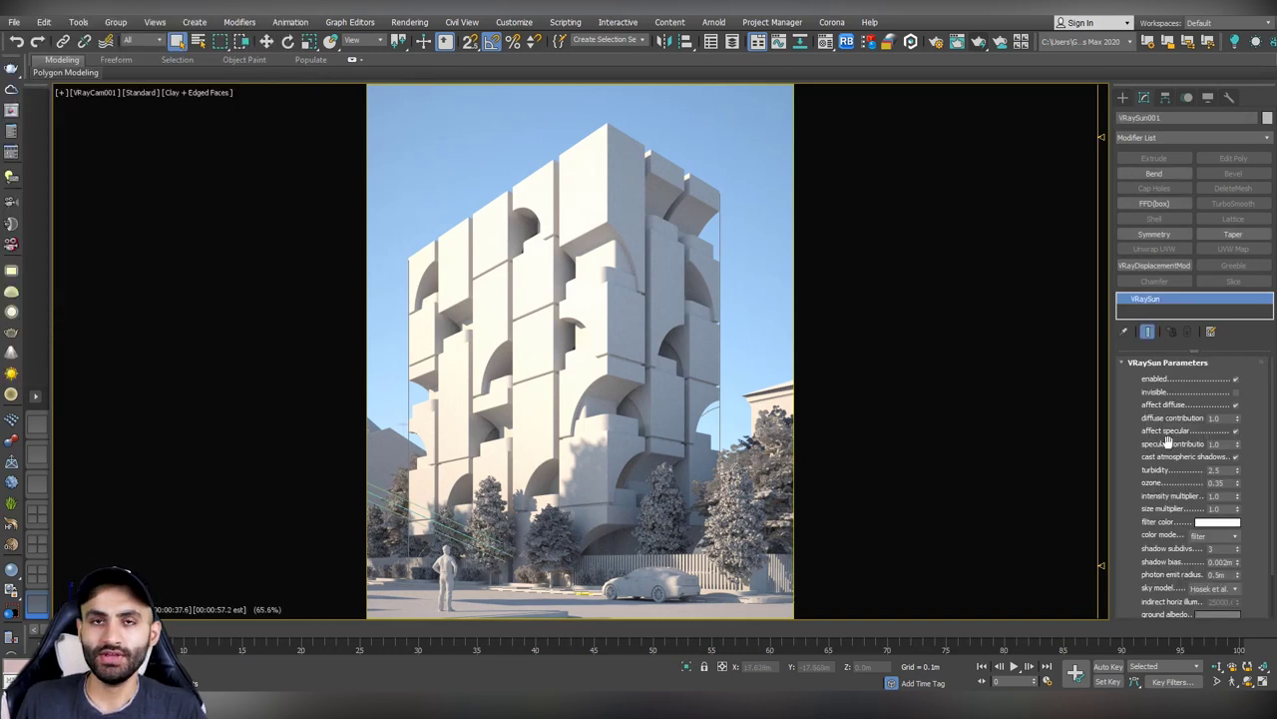
- Turn the sun's affect diffuse option off and back on to compare its effect on the building
scroll(1166, 429, "down", 1)
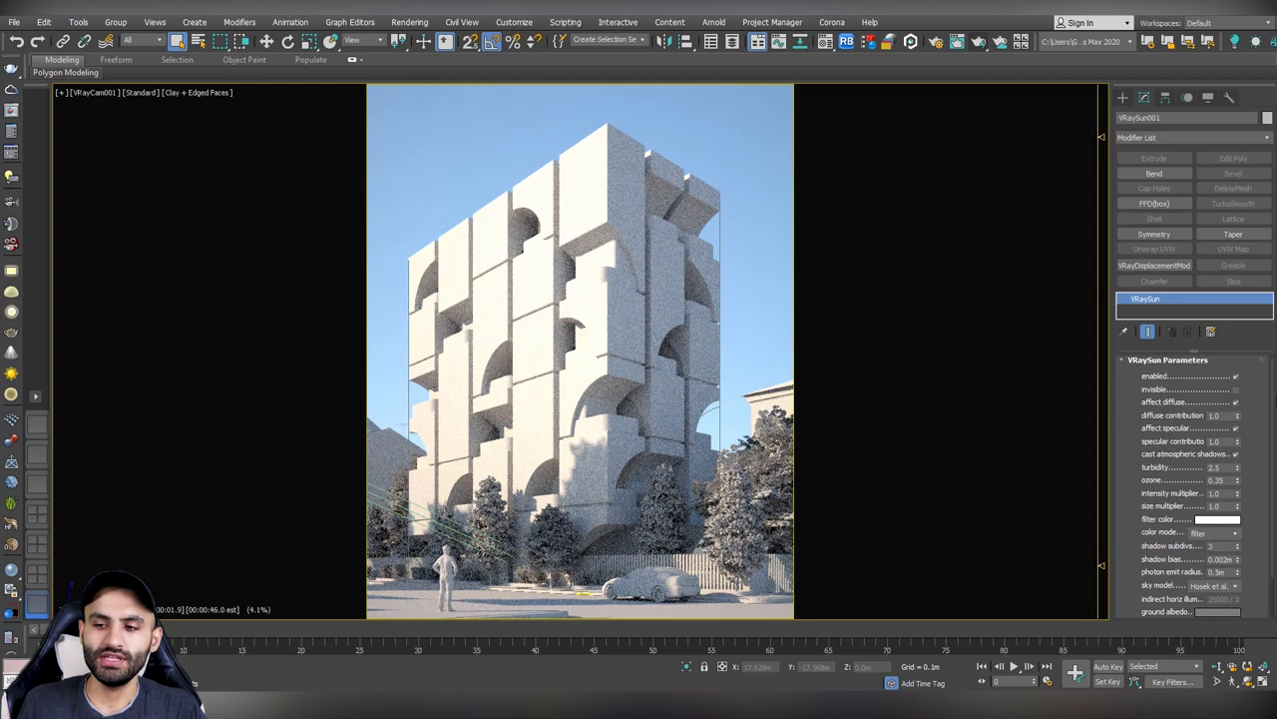
scroll(1160, 411, "down", 1)
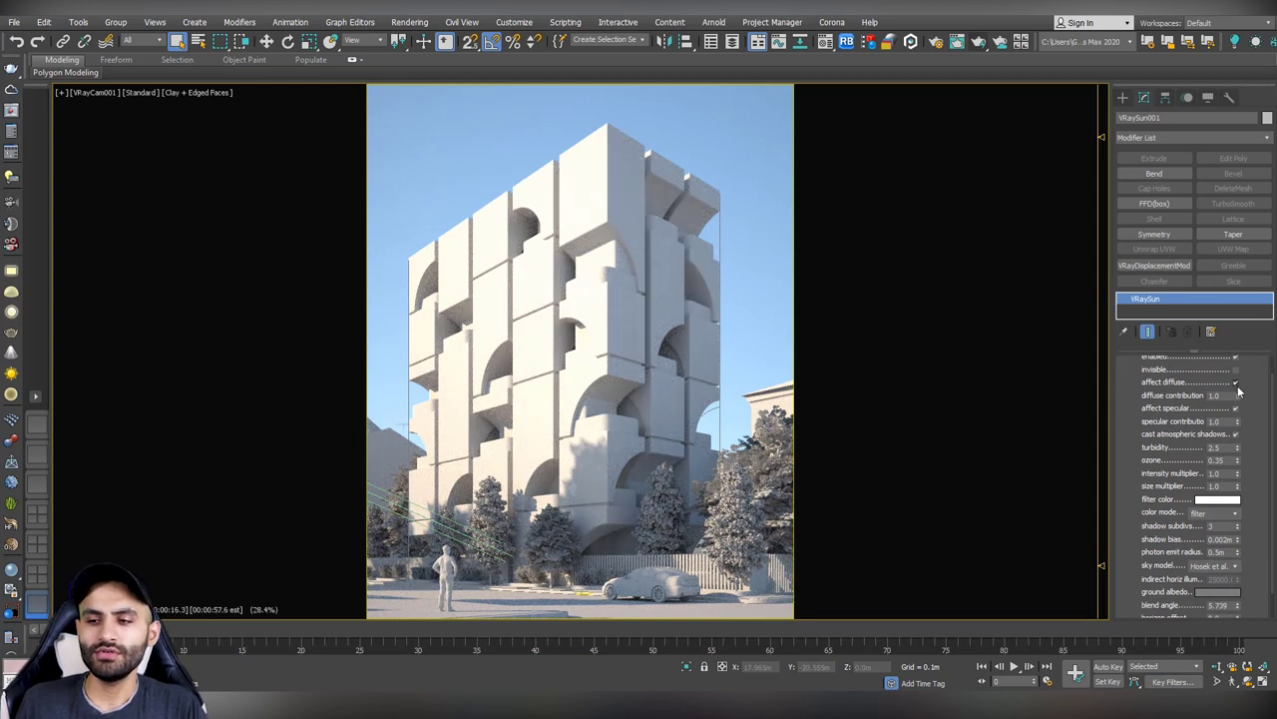
scroll(1165, 380, "down", 1)
left_click(1235, 377)
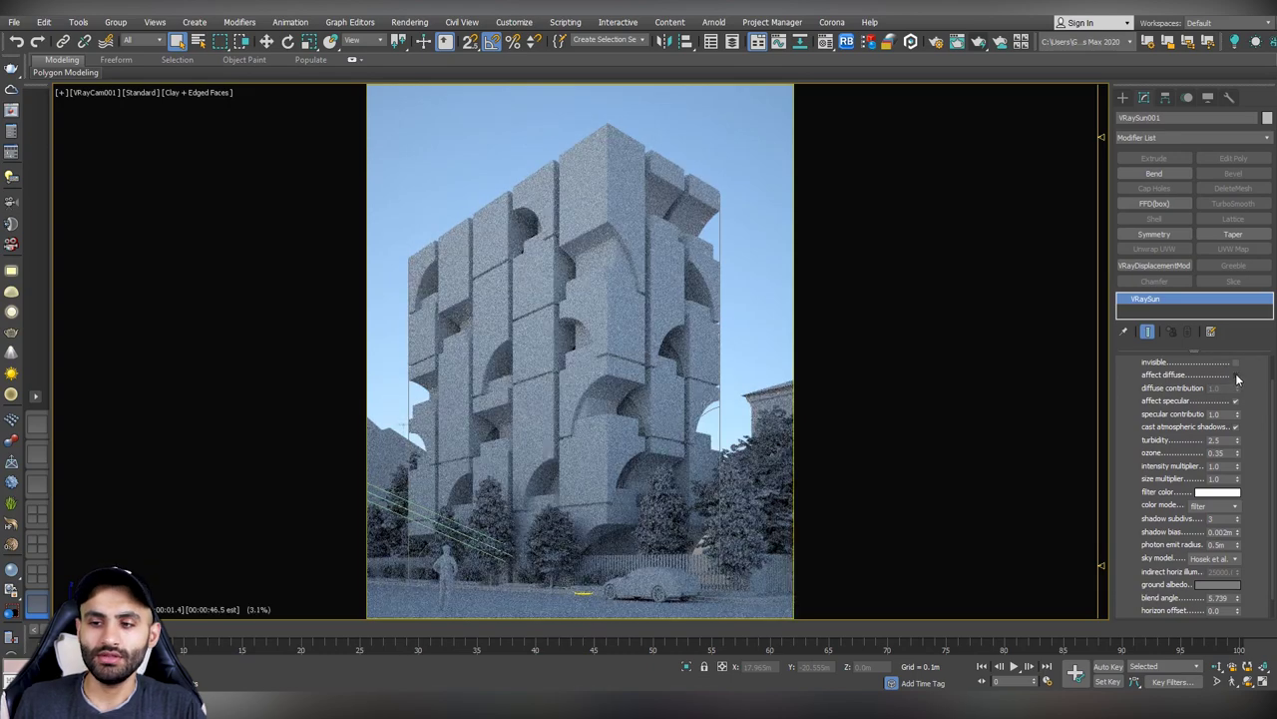
left_click(1237, 375)
- Set the sun's diffuse contribution to 0.5 for comparison, and return it to 1.0
left_click(1211, 387)
scroll(1210, 387, "down", 1)
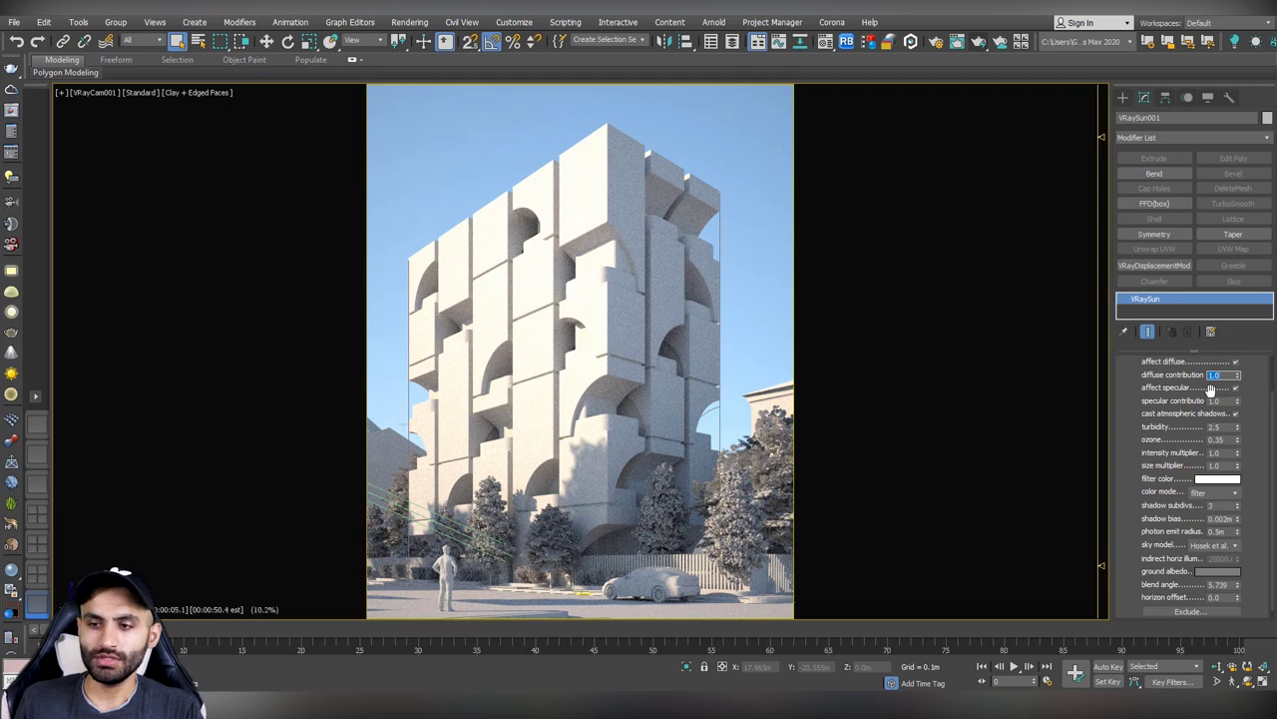
type("0.5")
key("Return")
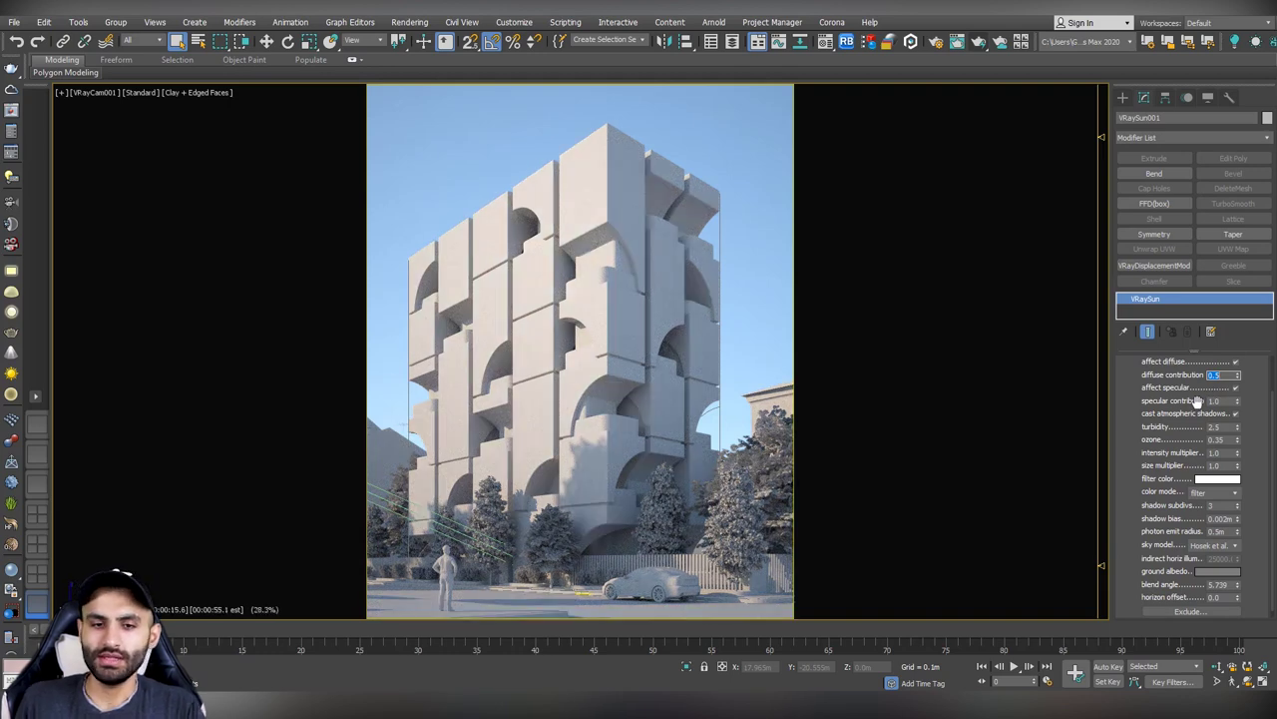
type("1")
key("Return")
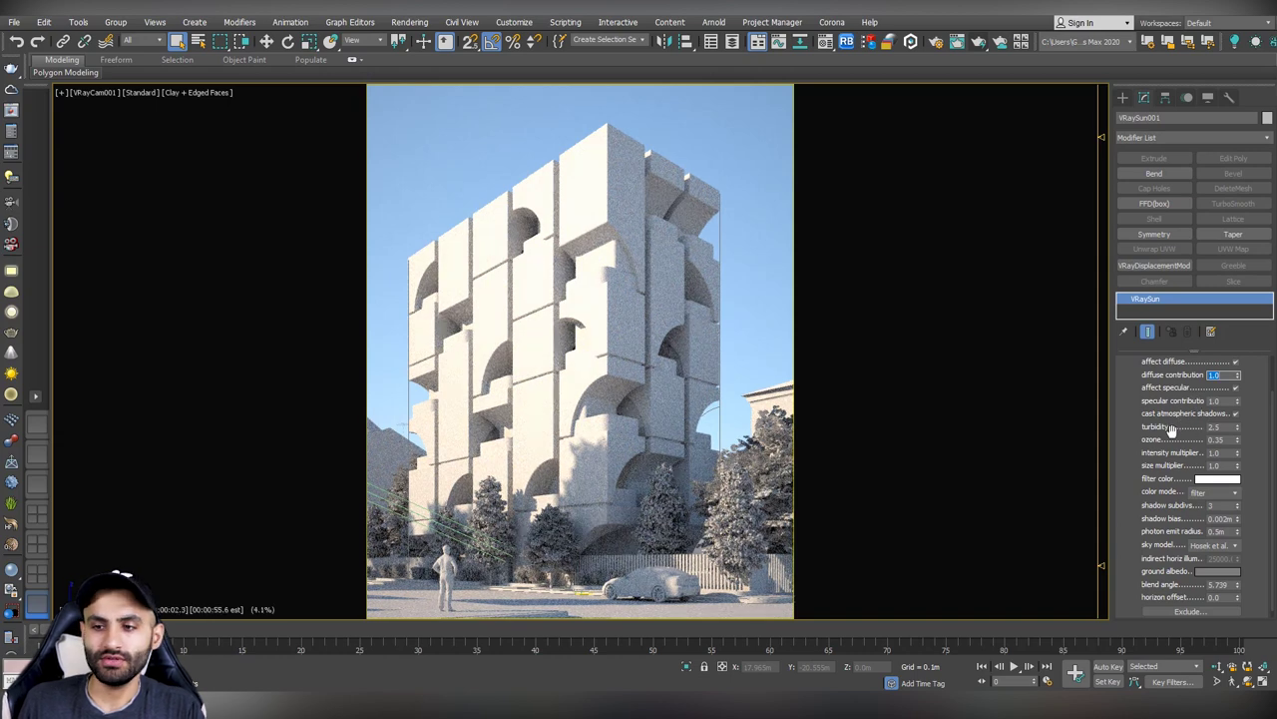
- Turn the sun's affect specular option off and back on to compare the render
scroll(1172, 429, "down", 1)
left_click(1236, 380)
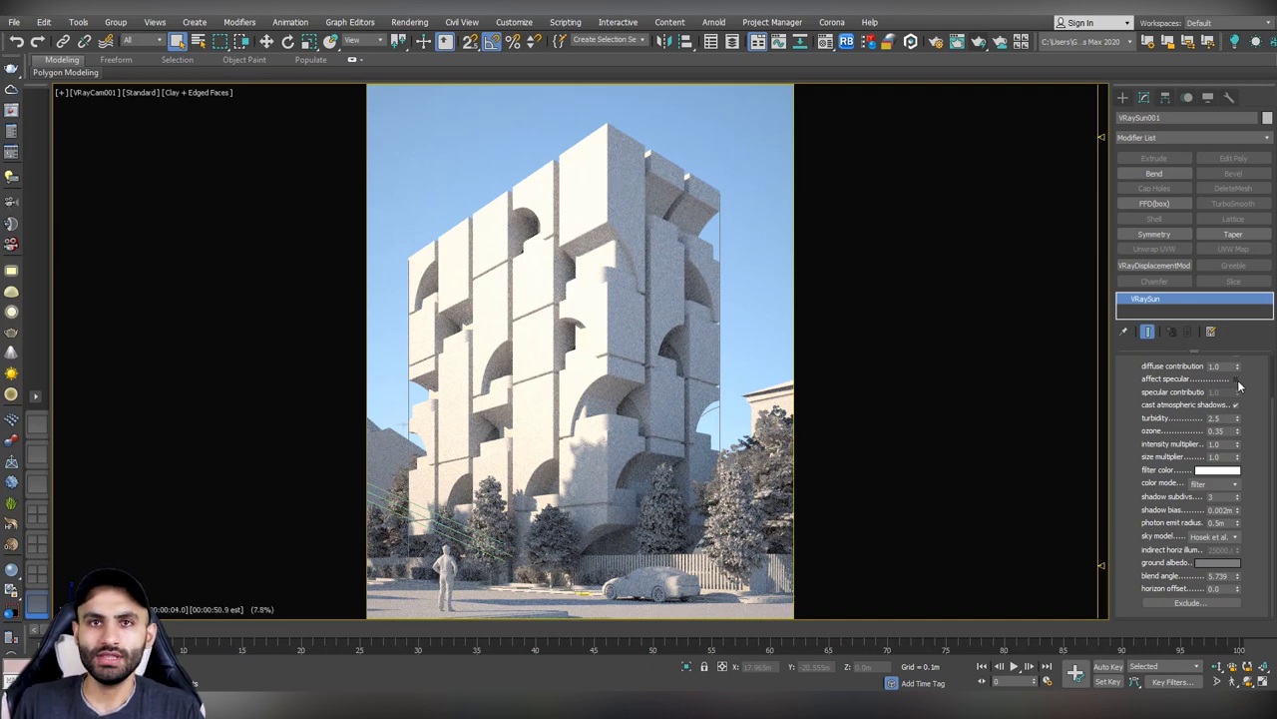
left_click(1237, 380)
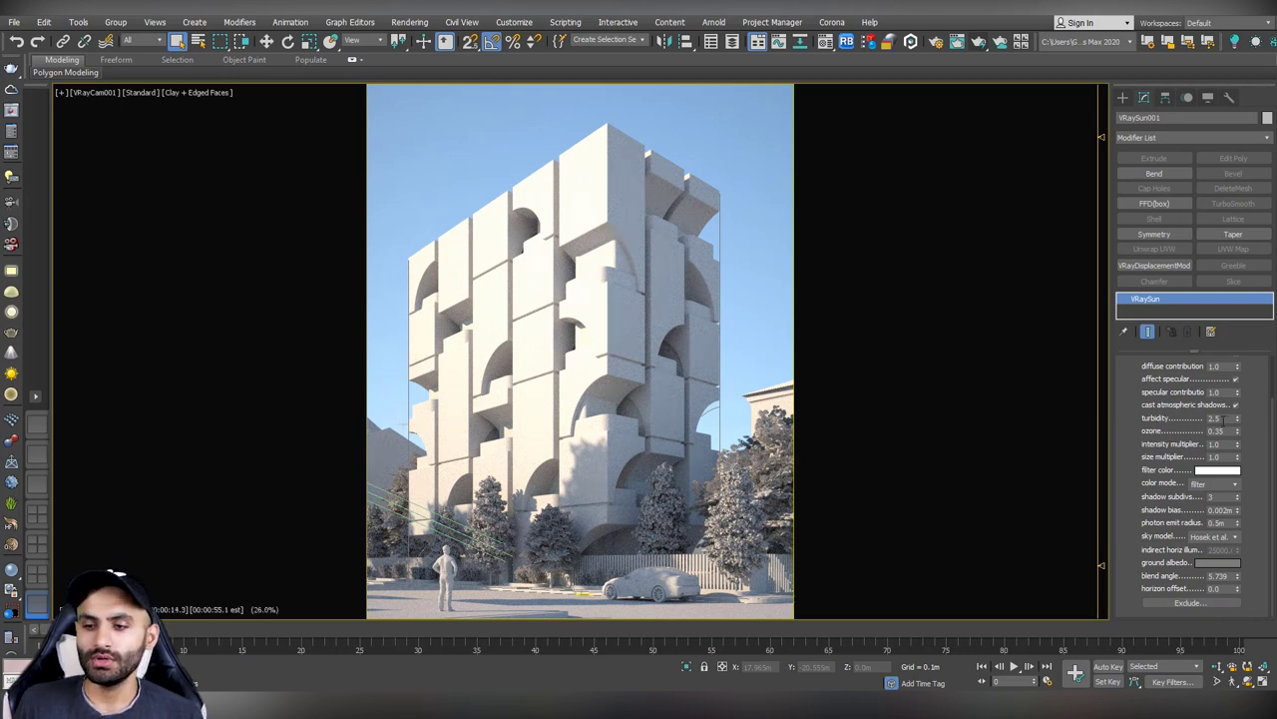
- Set the sun's turbidity to 10 and then 3 to compare the sky haze and sunlight colour
left_click(1214, 418)
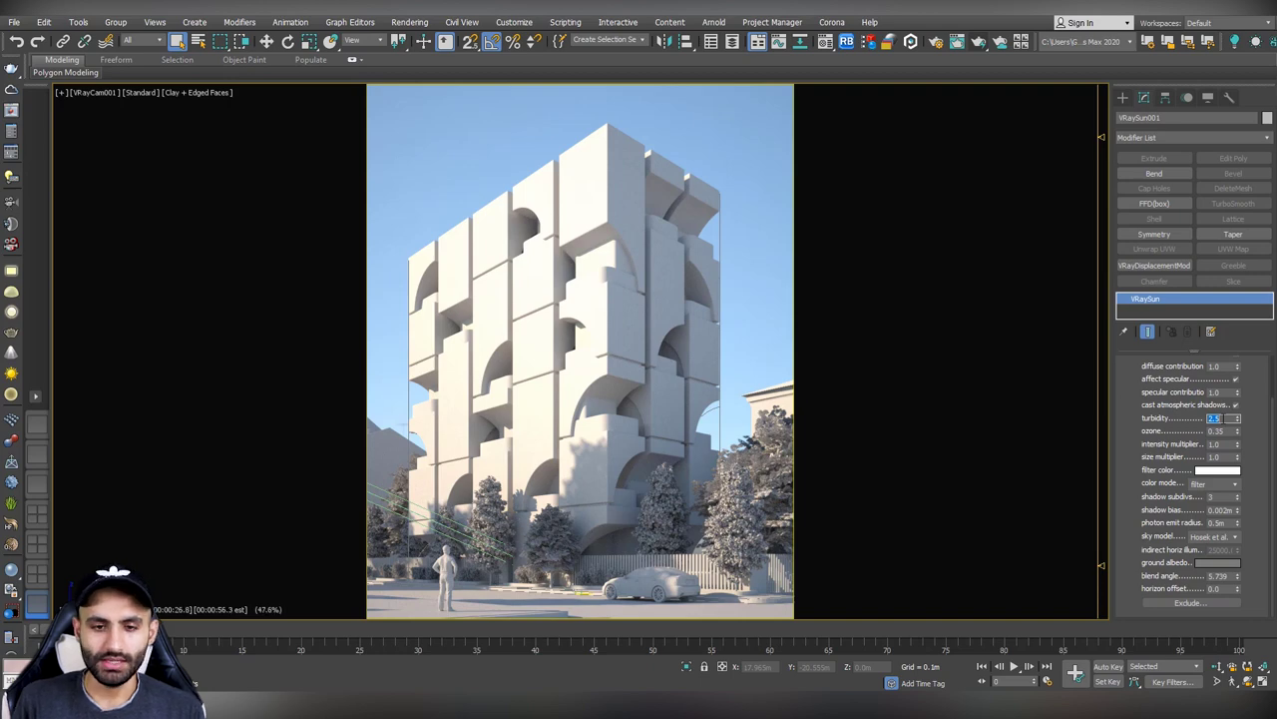
type("10")
key("Return")
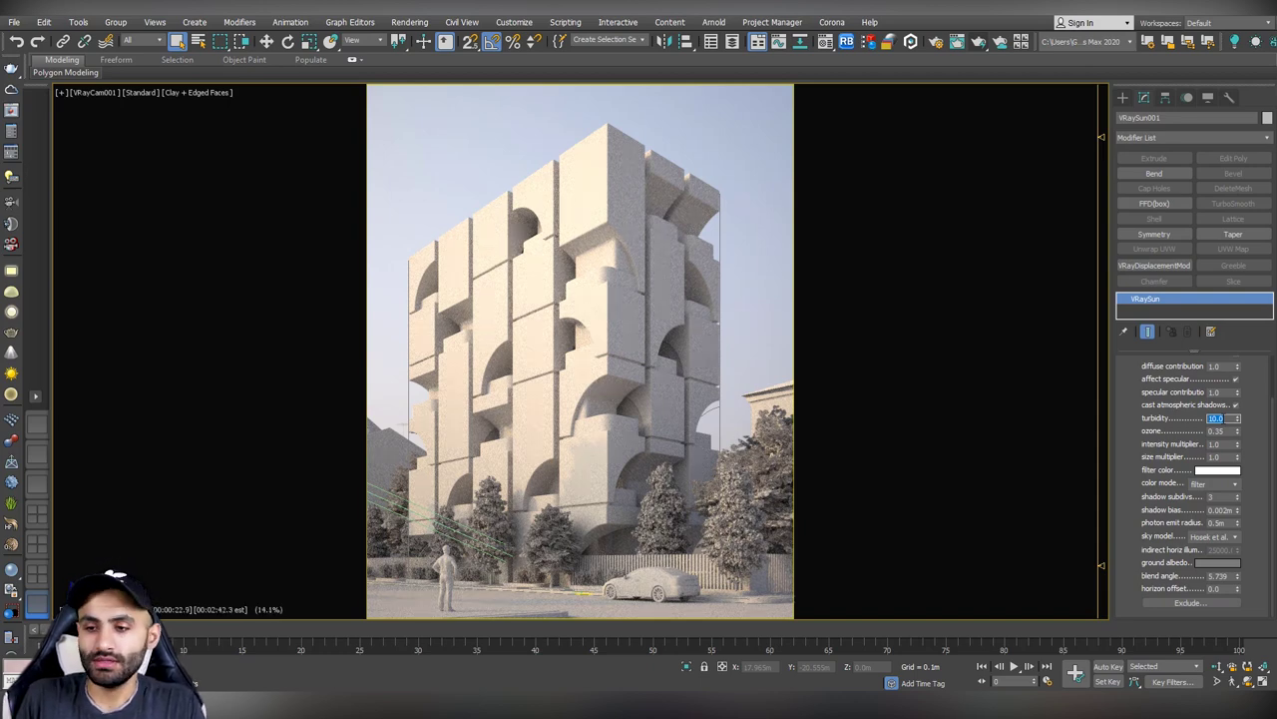
key("Return")
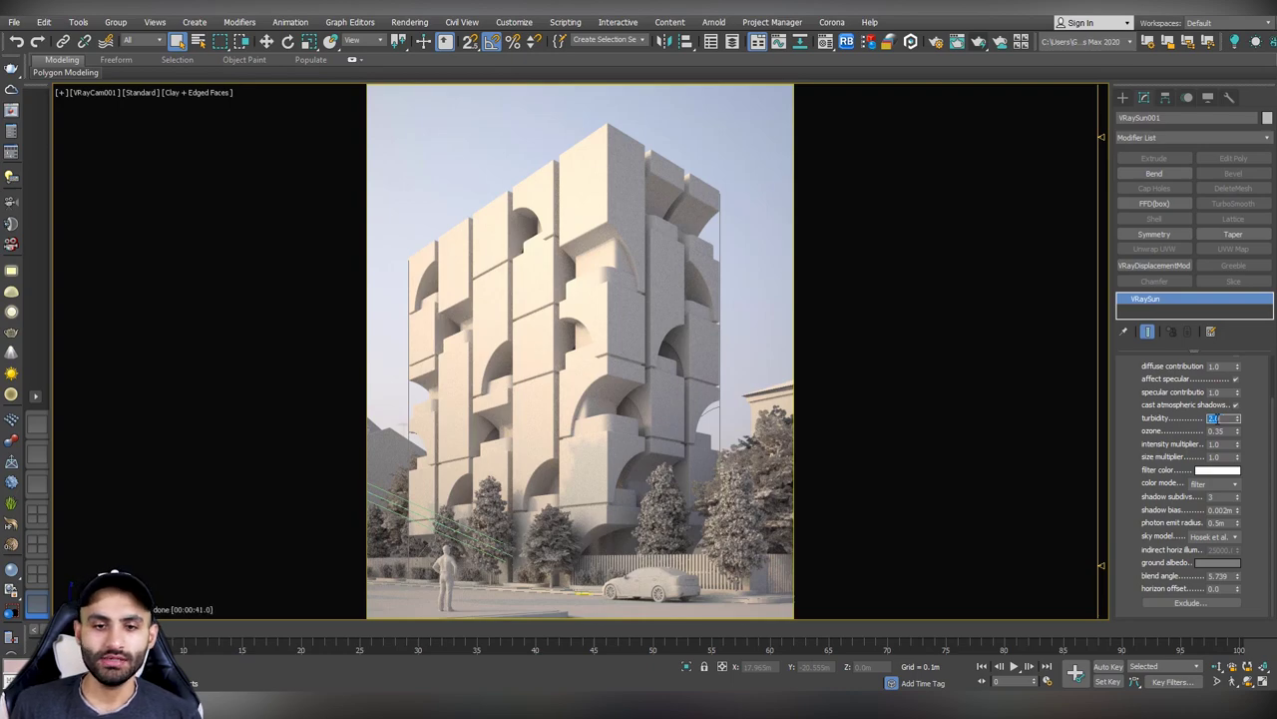
key("Return")
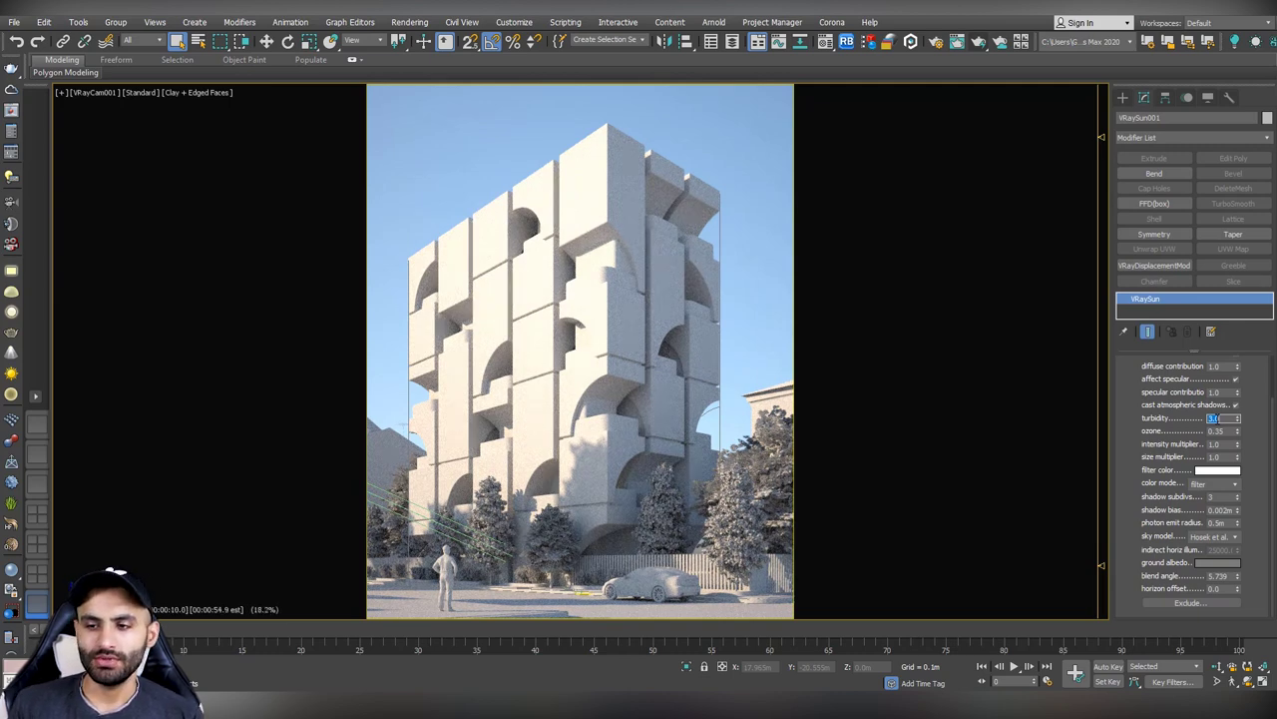
- Set the sun's turbidity to 2.0, and compare ozone values of 1.0 and 0.0 before setting ozone to 0.5
key("Tab")
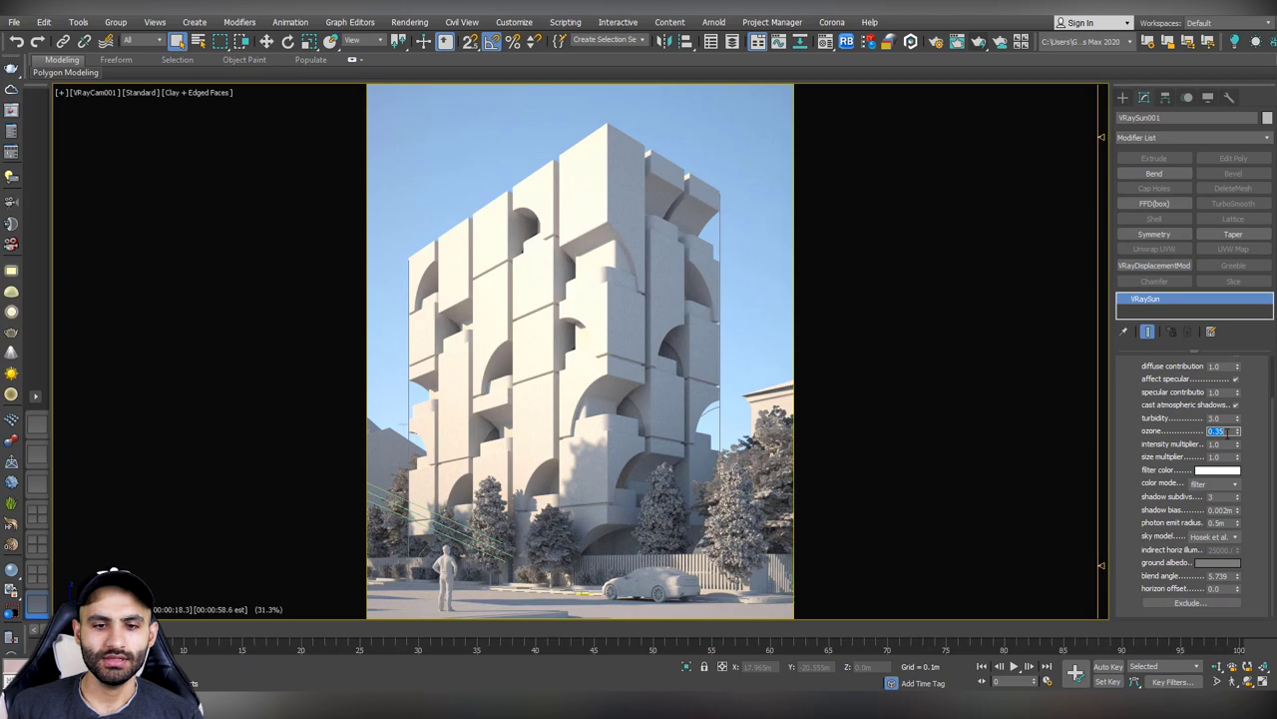
type("1")
key("Return")
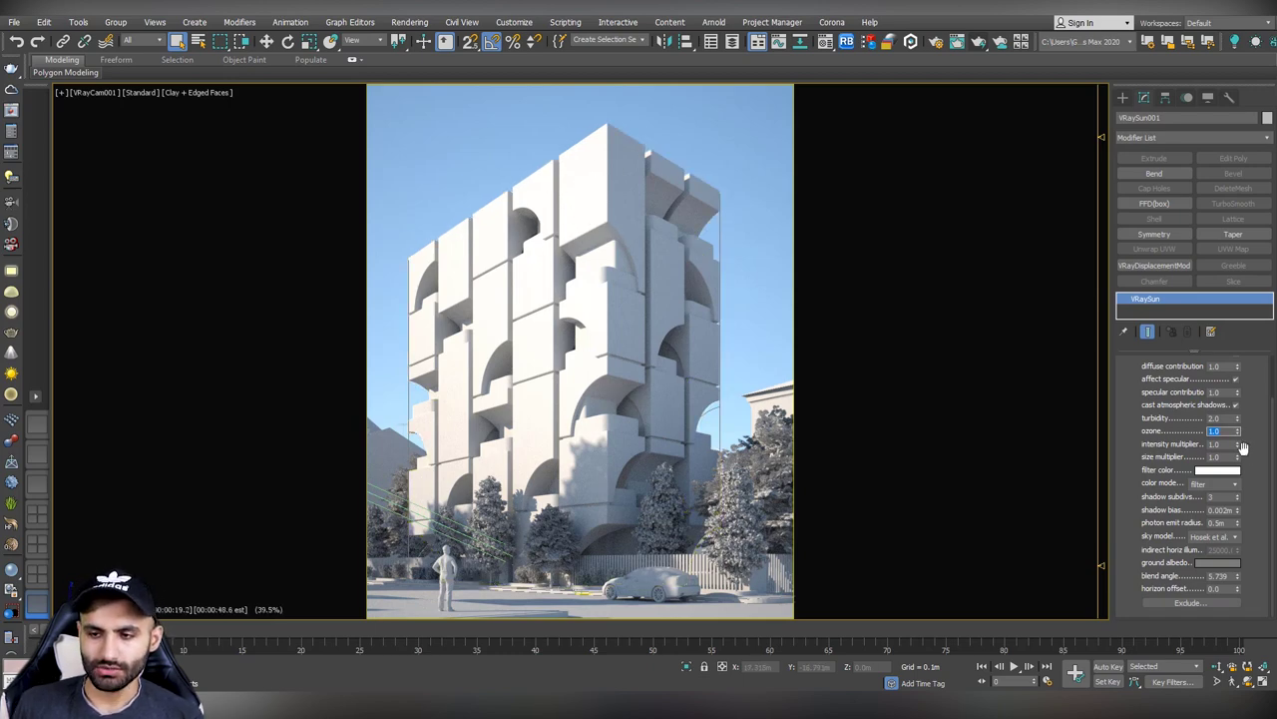
type("0")
key("Return")
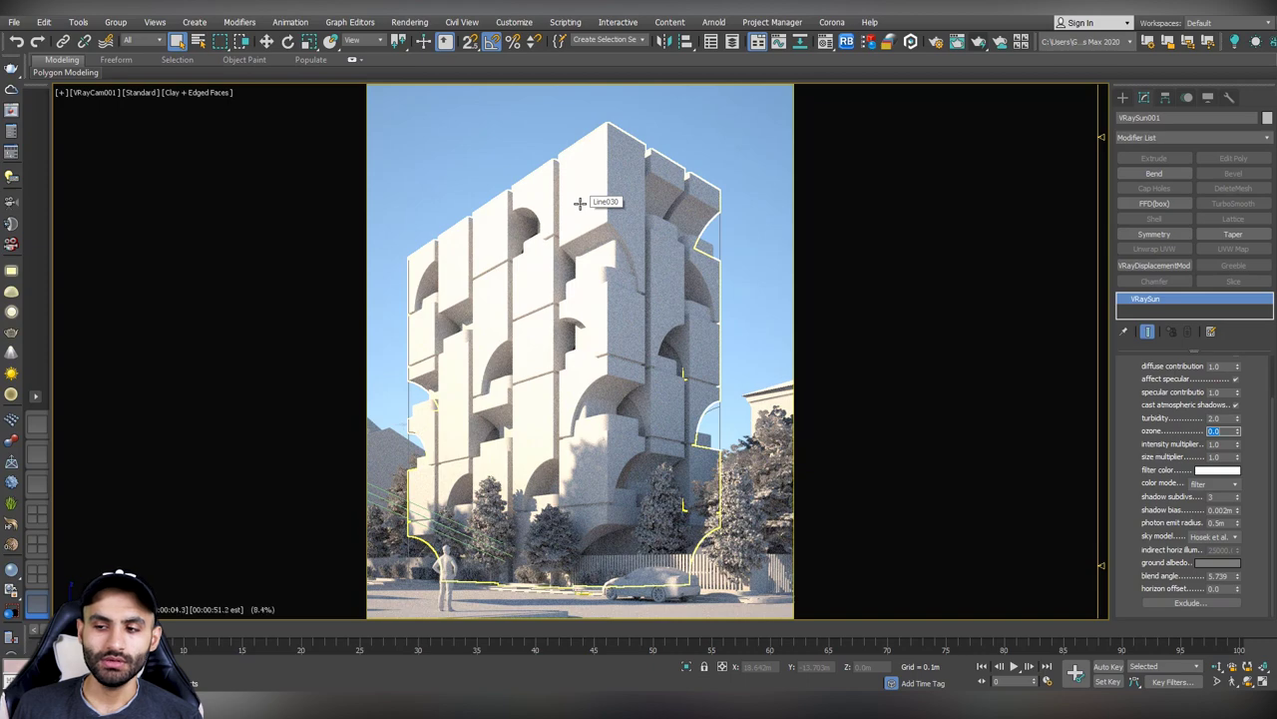
type("1")
key("Return")
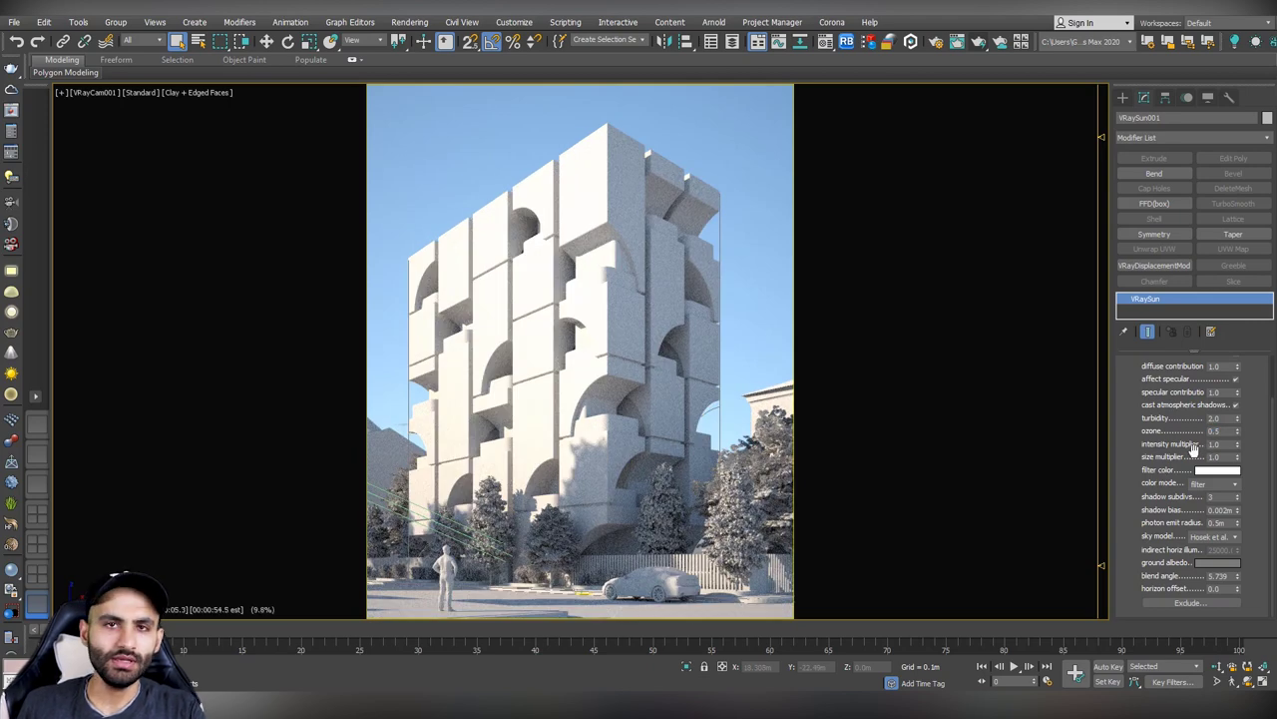
- Compare sun intensity multipliers of 2.0 and 0.5 in the live render, and set the value back to 1.0
double_click(1214, 445)
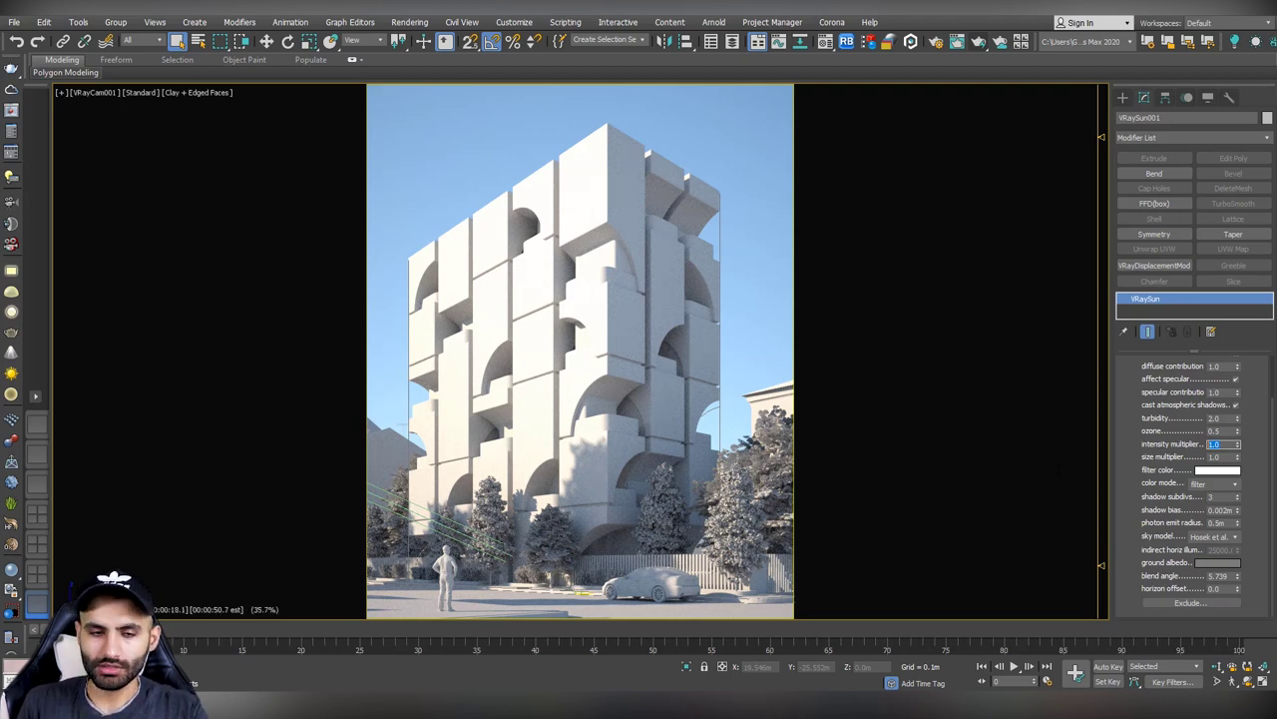
type("2")
key("Return")
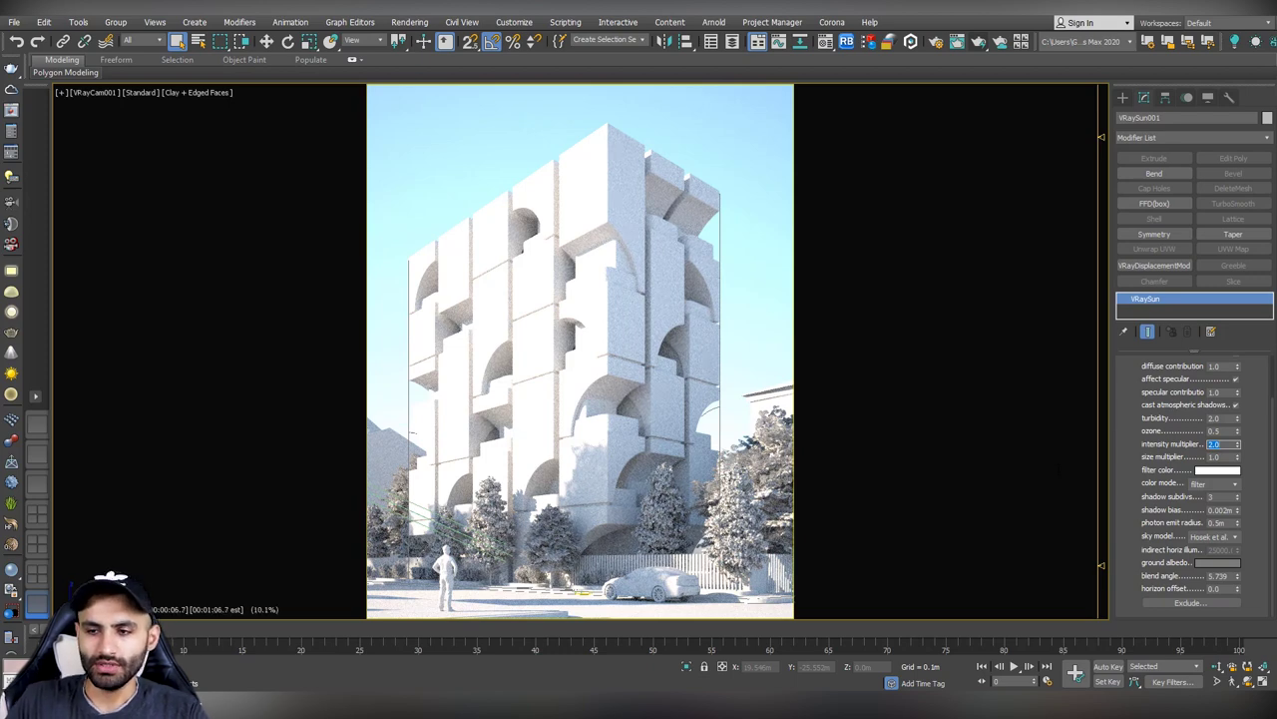
type("0.5")
key("Return")
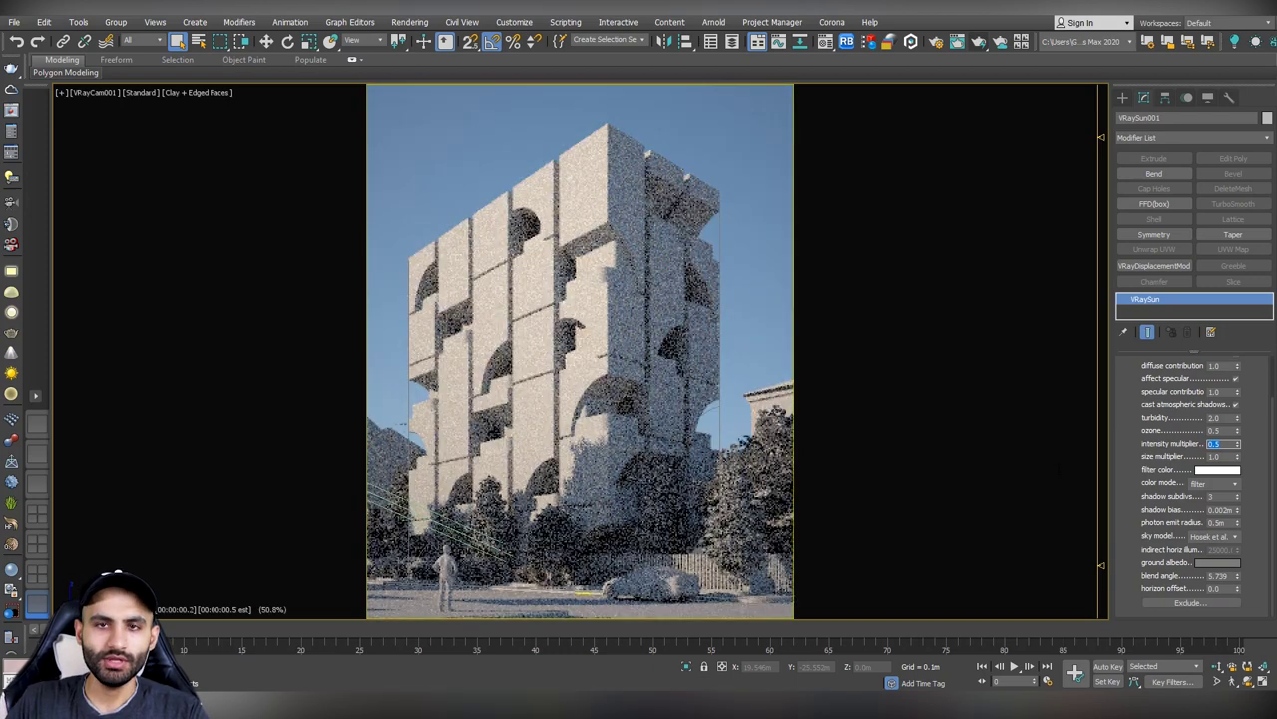
type("1")
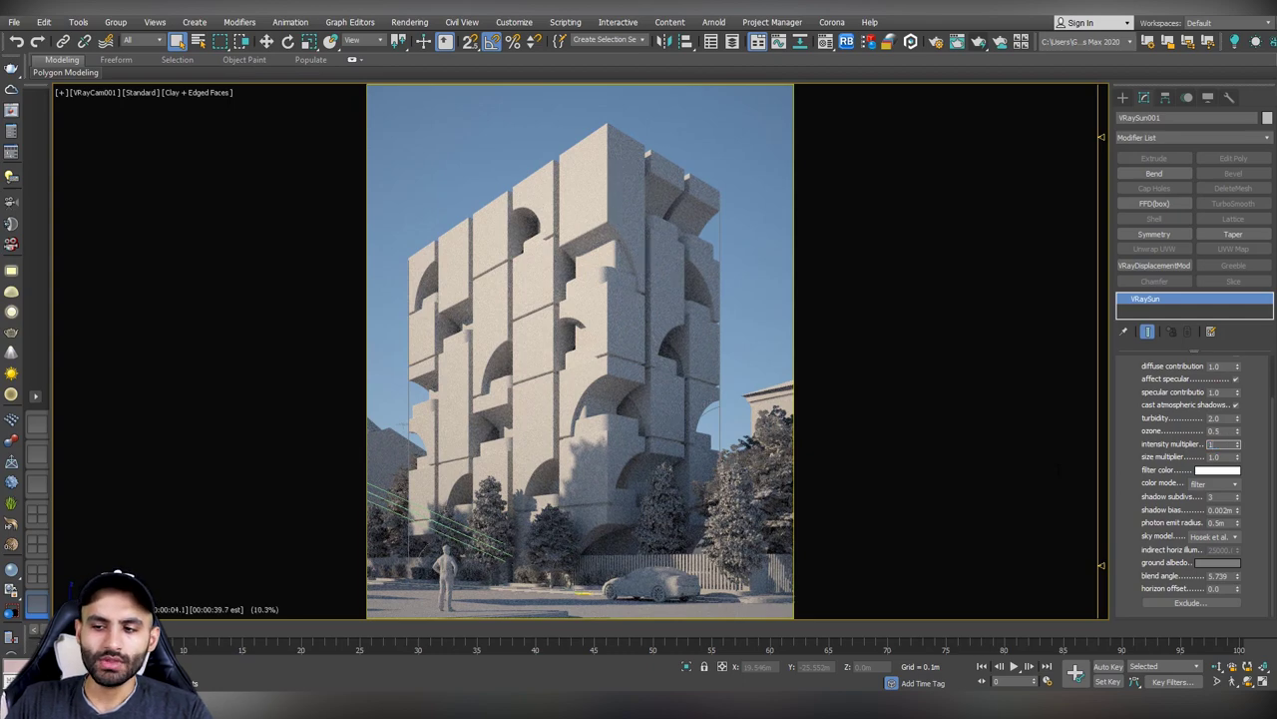
key("Return")
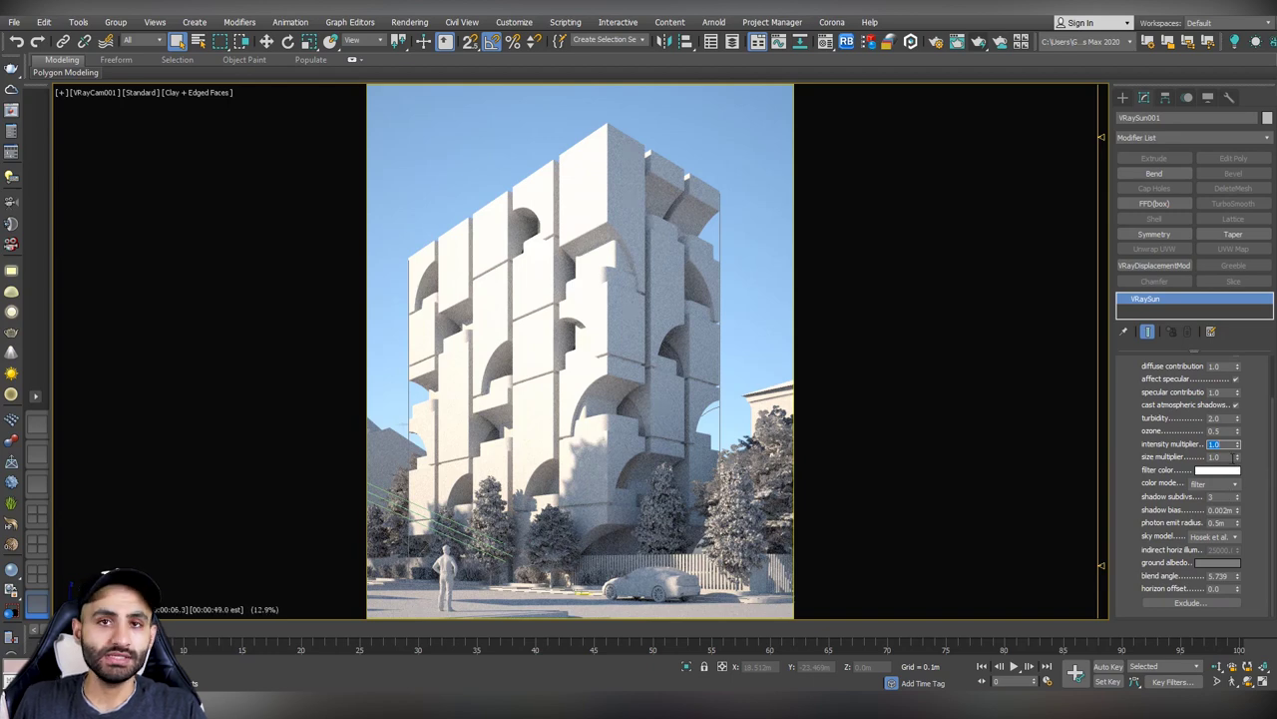
- Compare sun size multipliers of 5.0 and 0.2 for shadow softness, and set the size multiplier to 2.0
key("Tab")
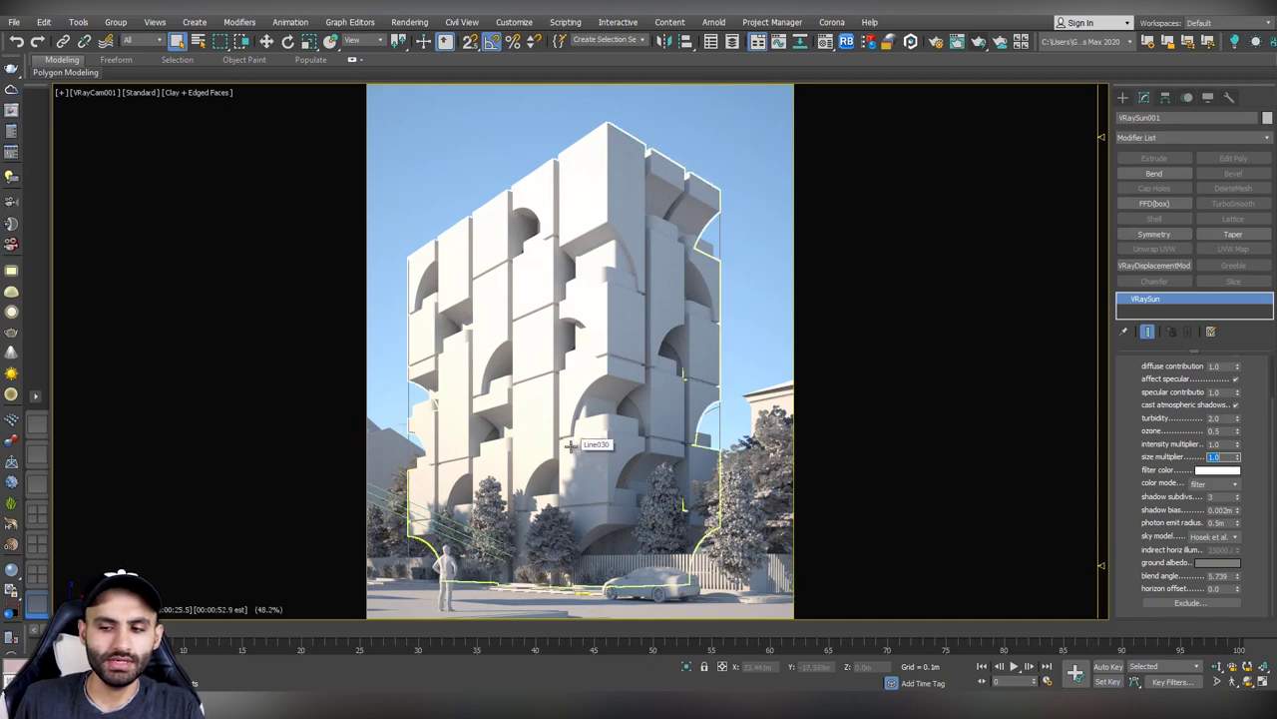
type("5")
key("Return")
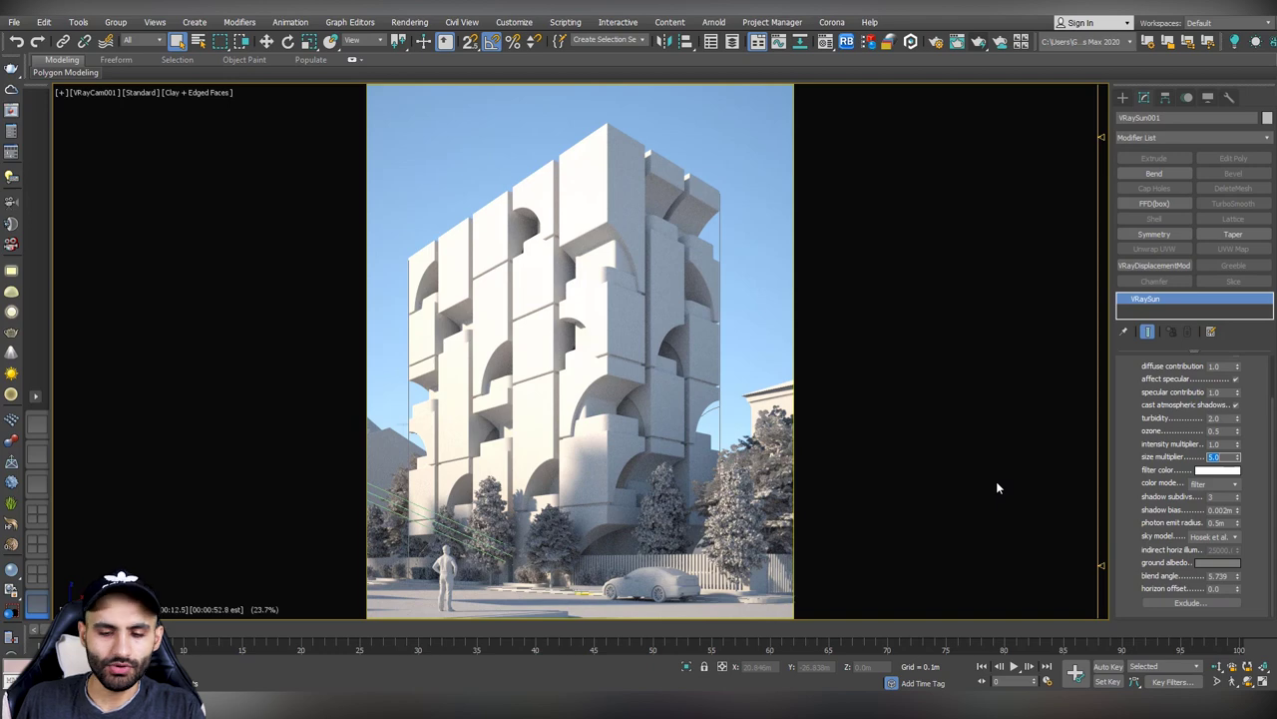
type("0.2")
key("Return")
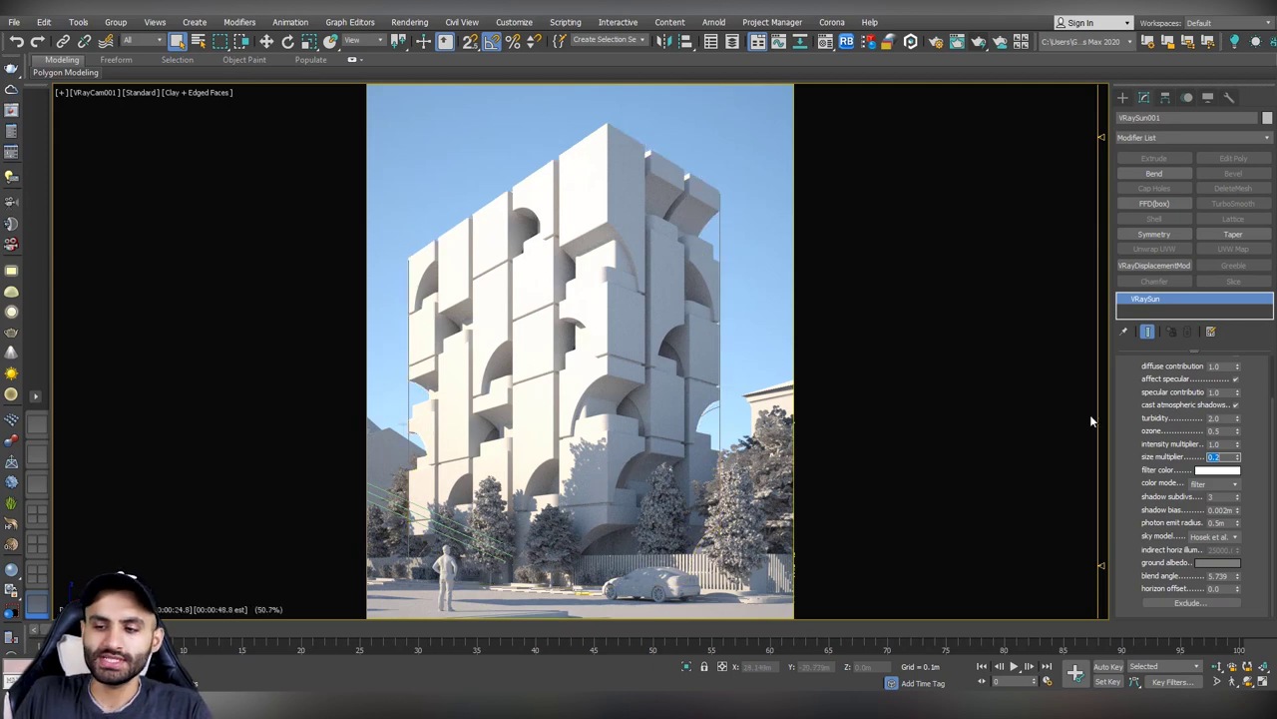
type("2")
key("Return")
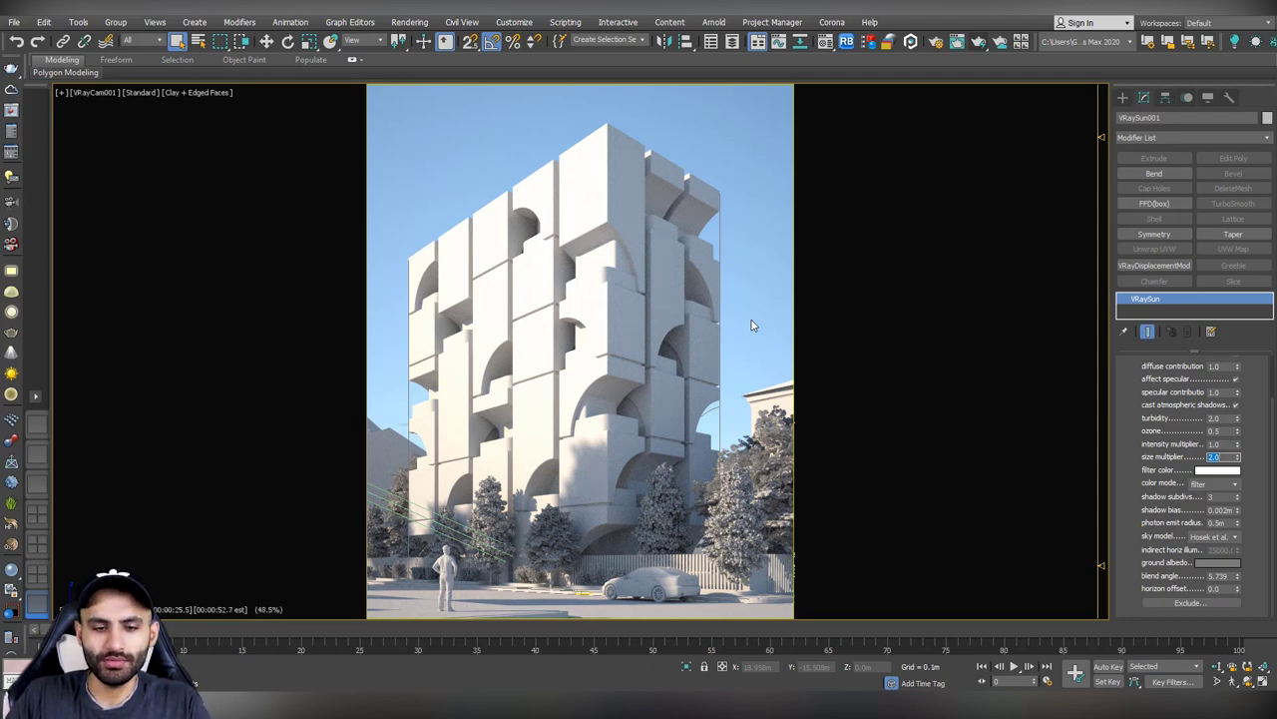
- Set the sun's filter color to a warm orange of RGB 255, 120, 54, and try the direct color mode
left_click(1155, 475)
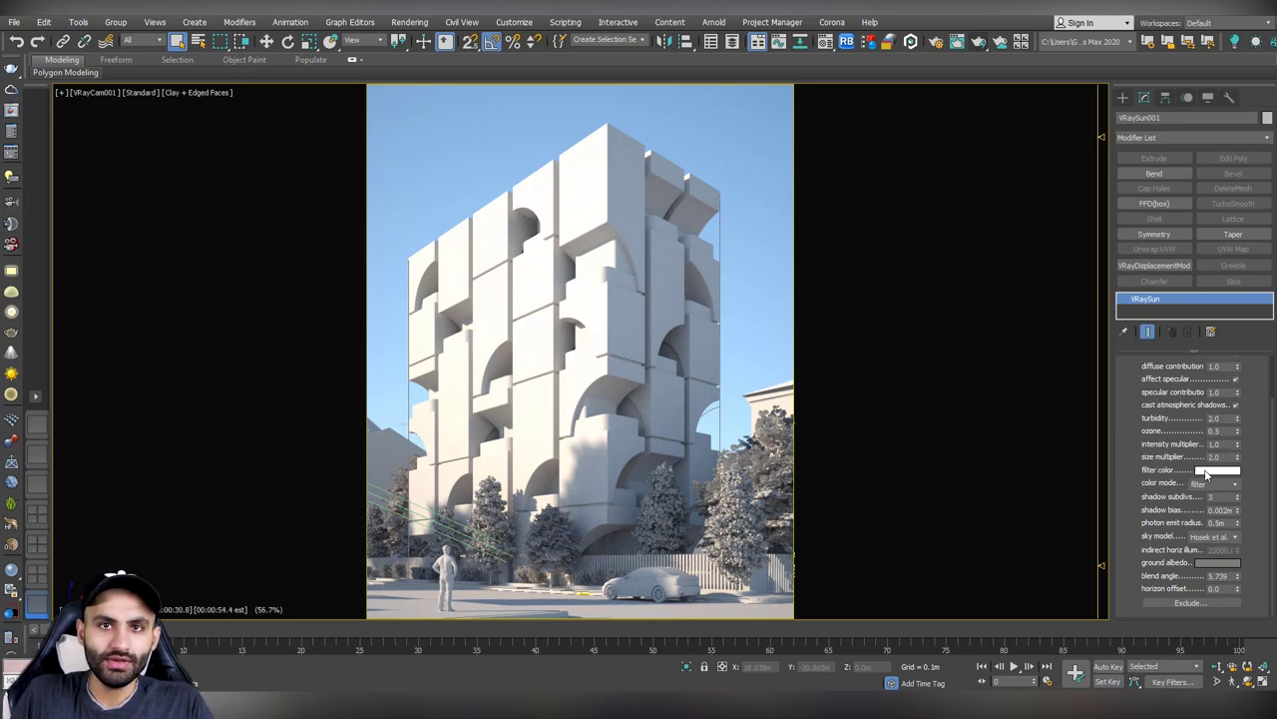
left_click(1207, 473)
left_click_drag(442, 58, 955, 106)
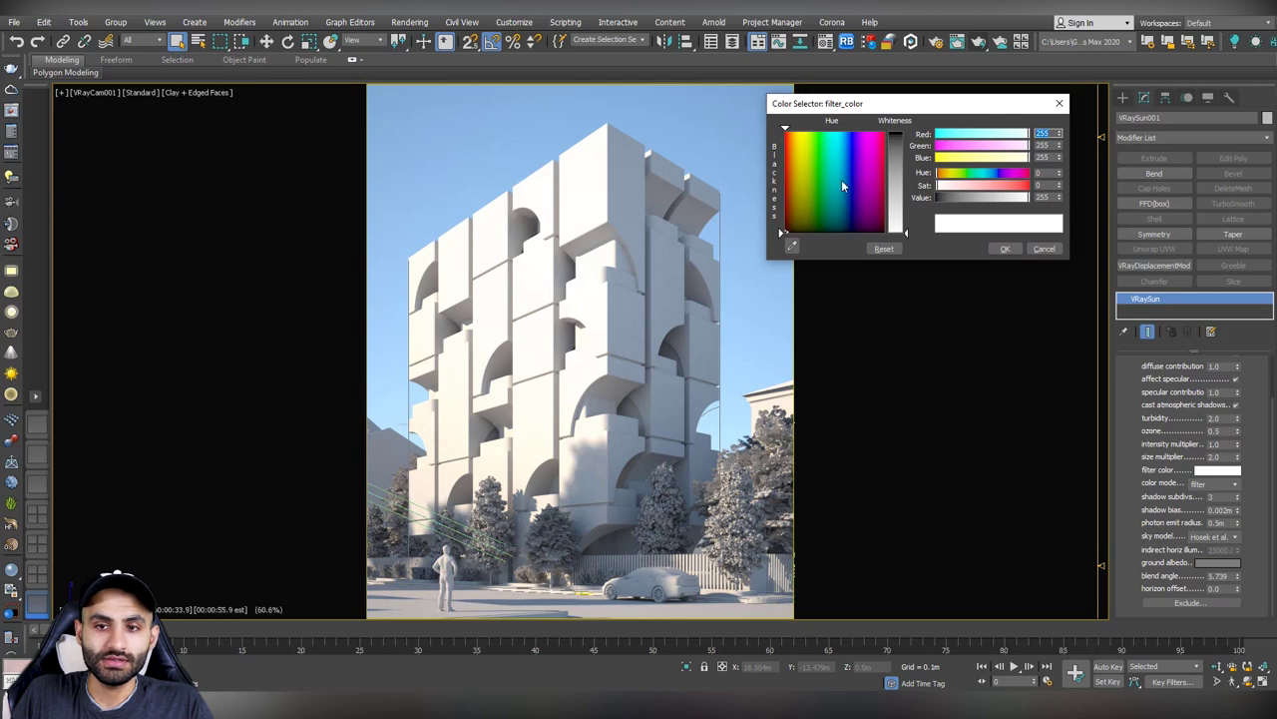
left_click_drag(843, 186, 898, 157)
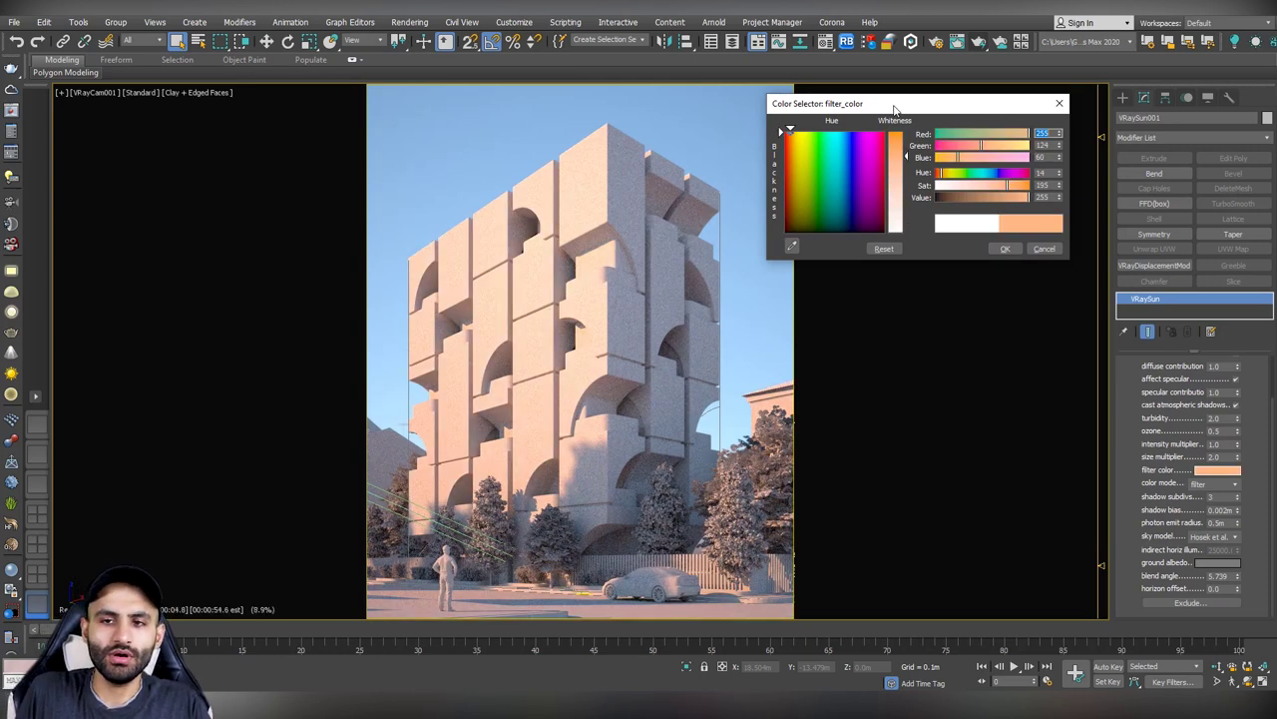
left_click_drag(895, 109, 873, 106)
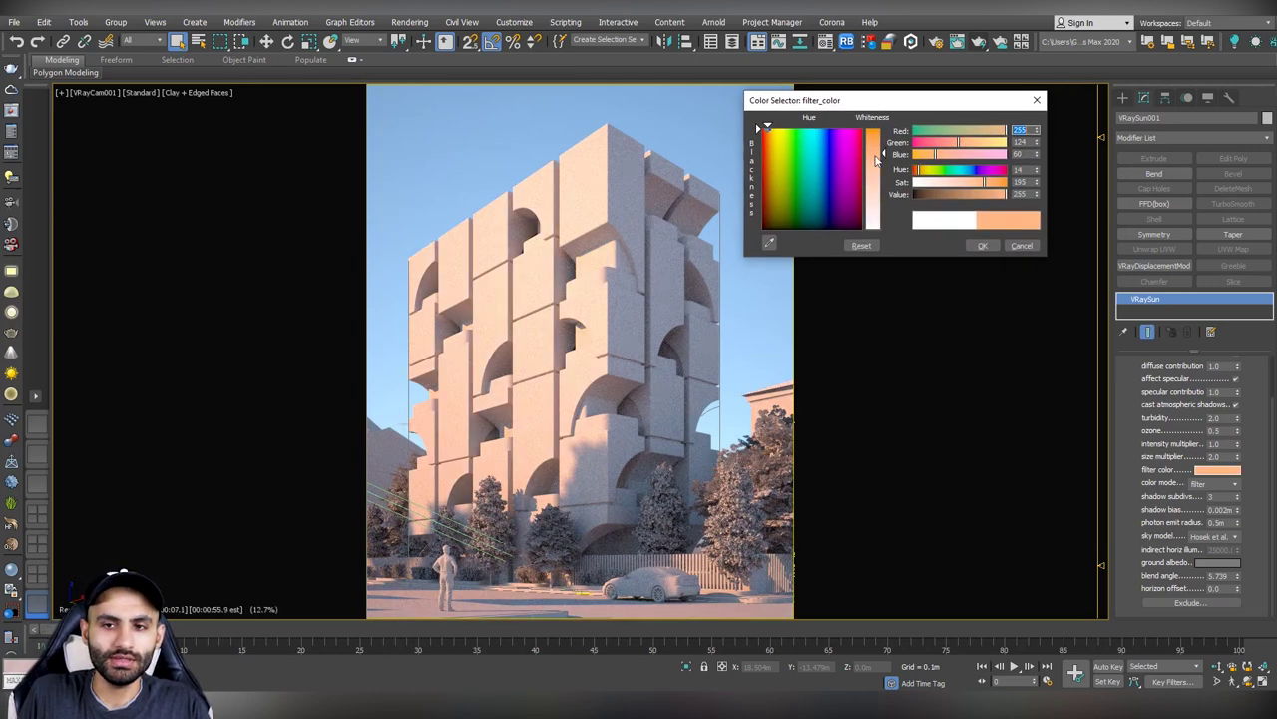
mouse_move(876, 159)
left_mouse_down()
mouse_move(880, 183)
mouse_move(882, 149)
left_mouse_up()
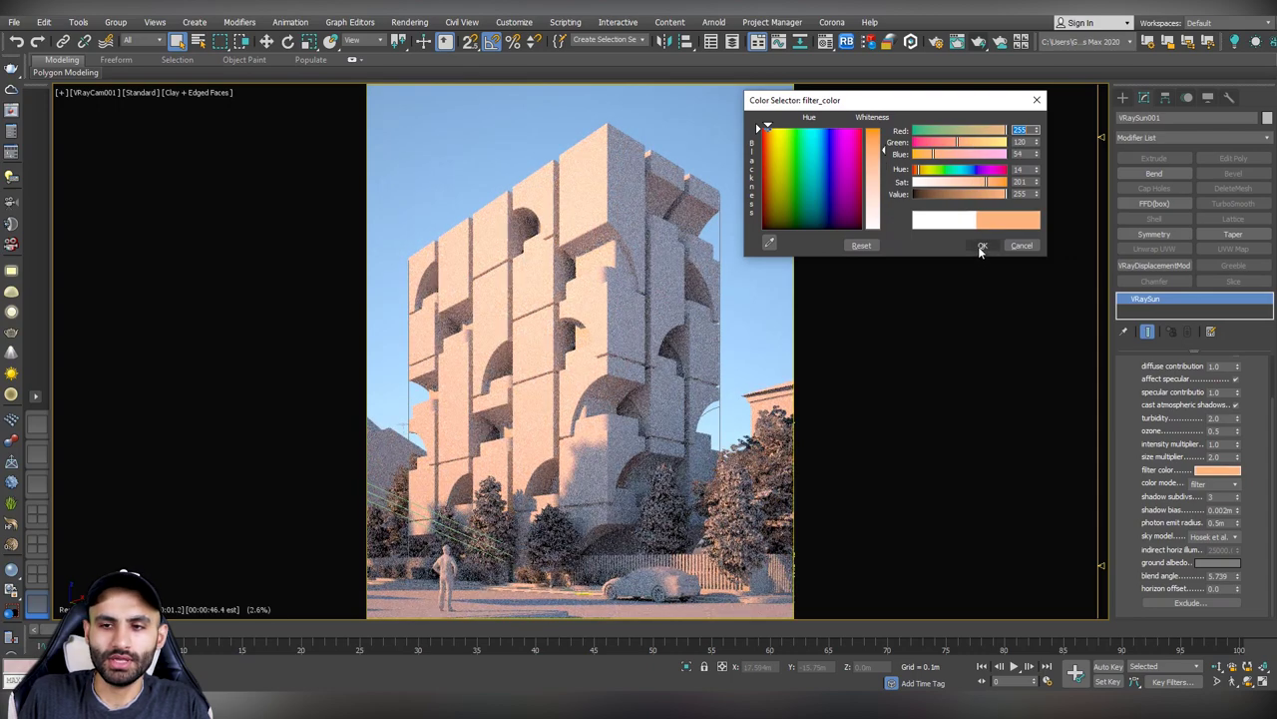
left_click(982, 246)
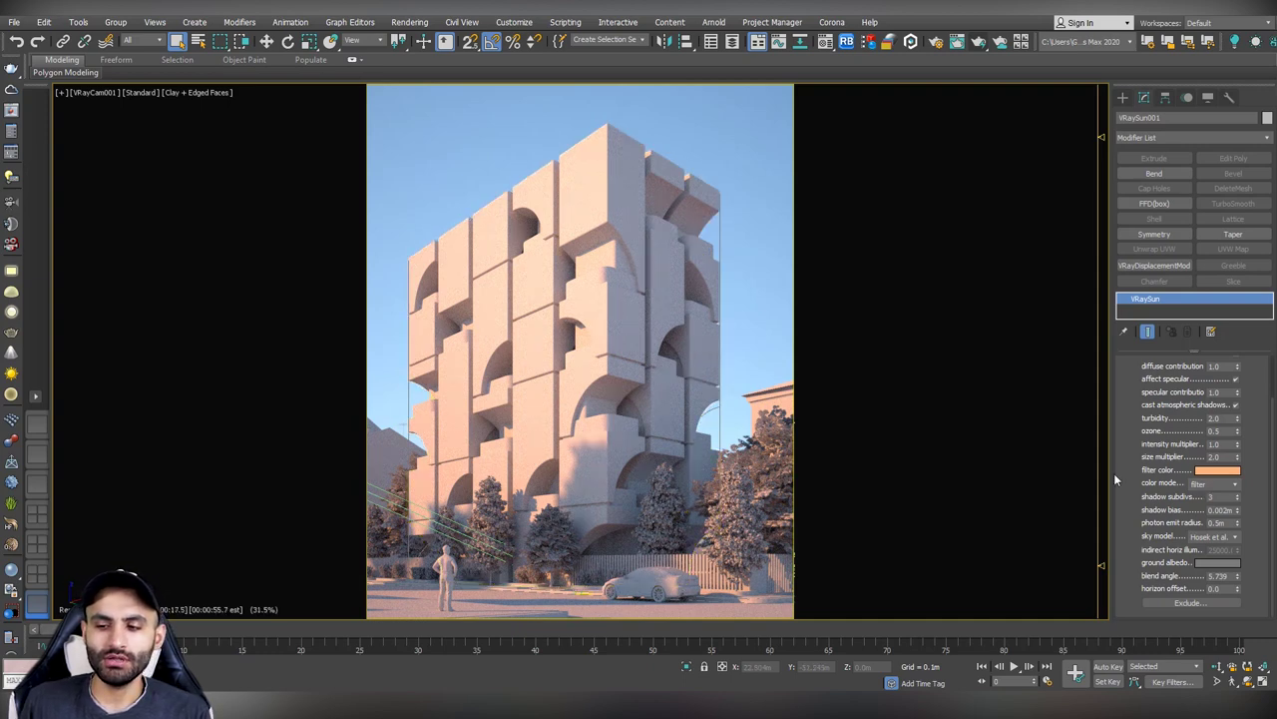
left_click(1211, 484)
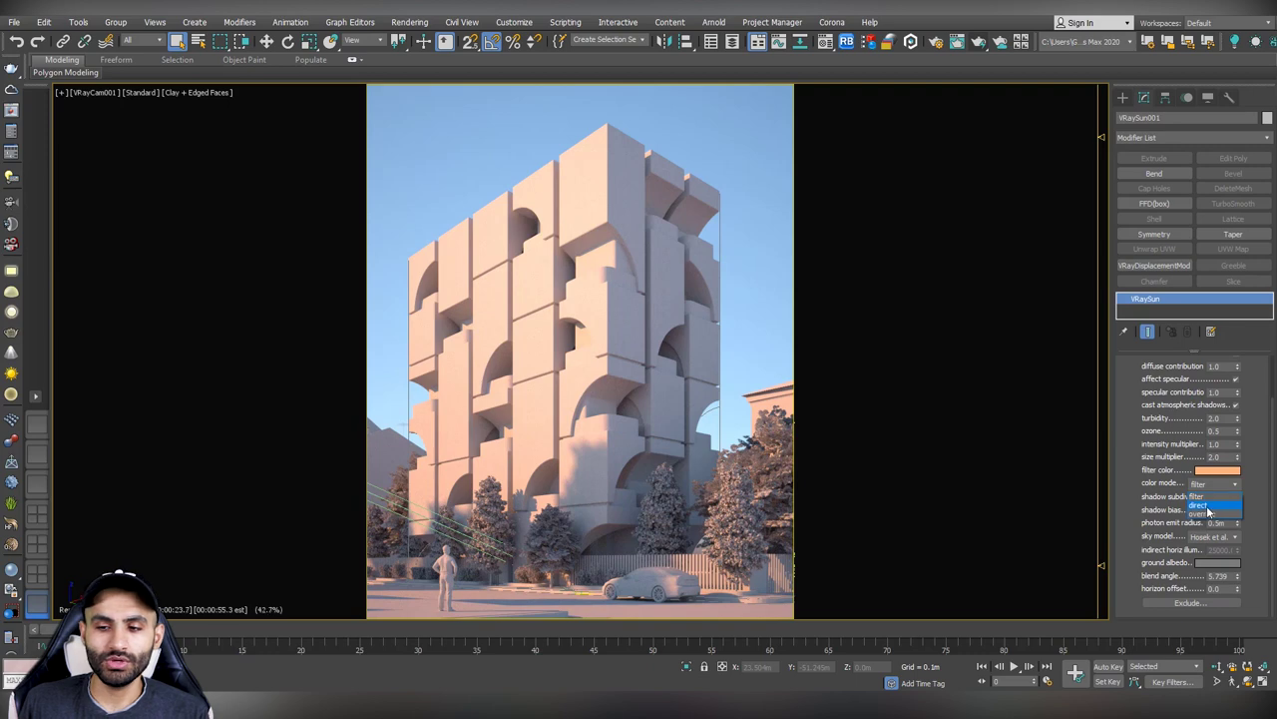
left_click(1203, 508)
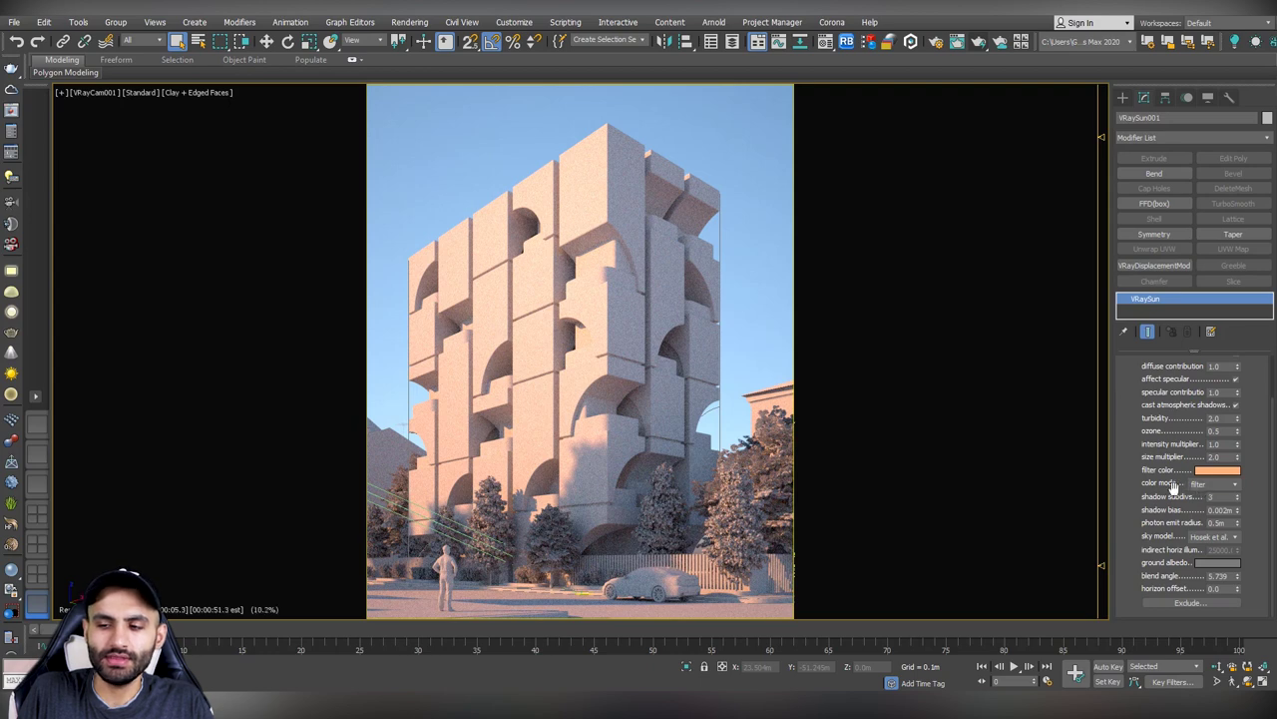
- Compare sun shadow subdivs values of 16 and 3 in the live render, and set the value to 8
left_click(1213, 496)
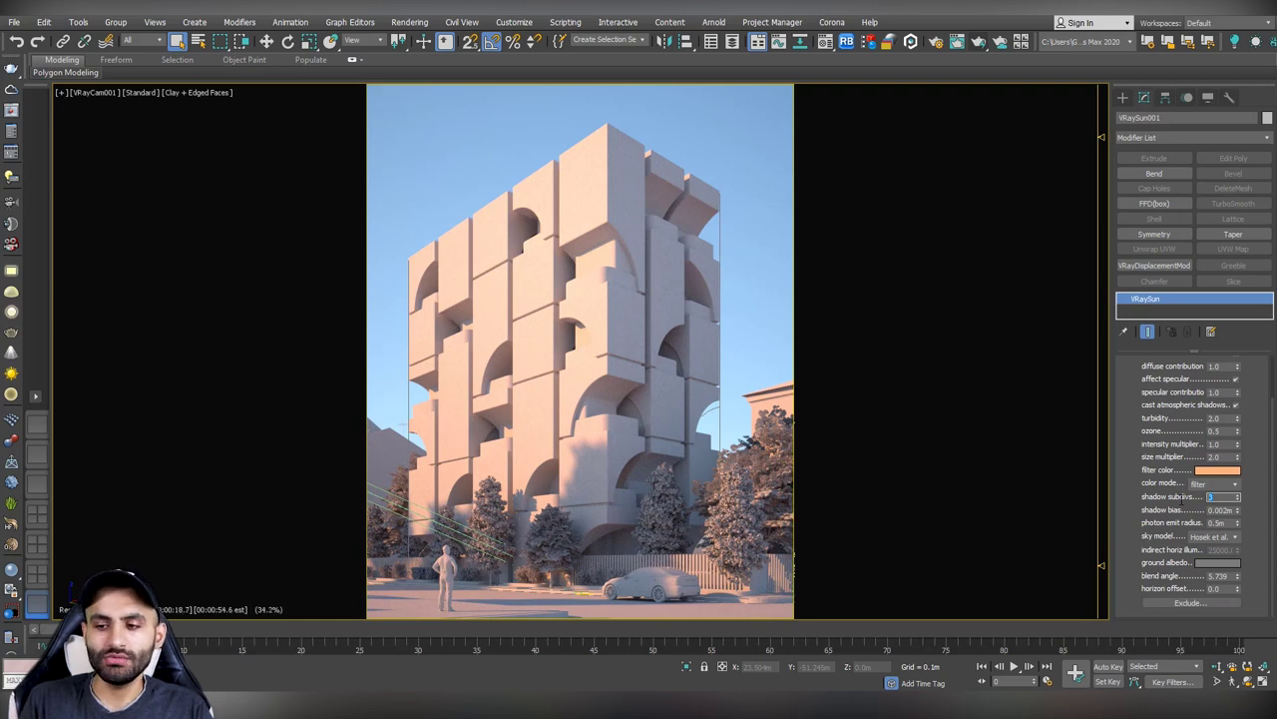
type("16")
key("Return")
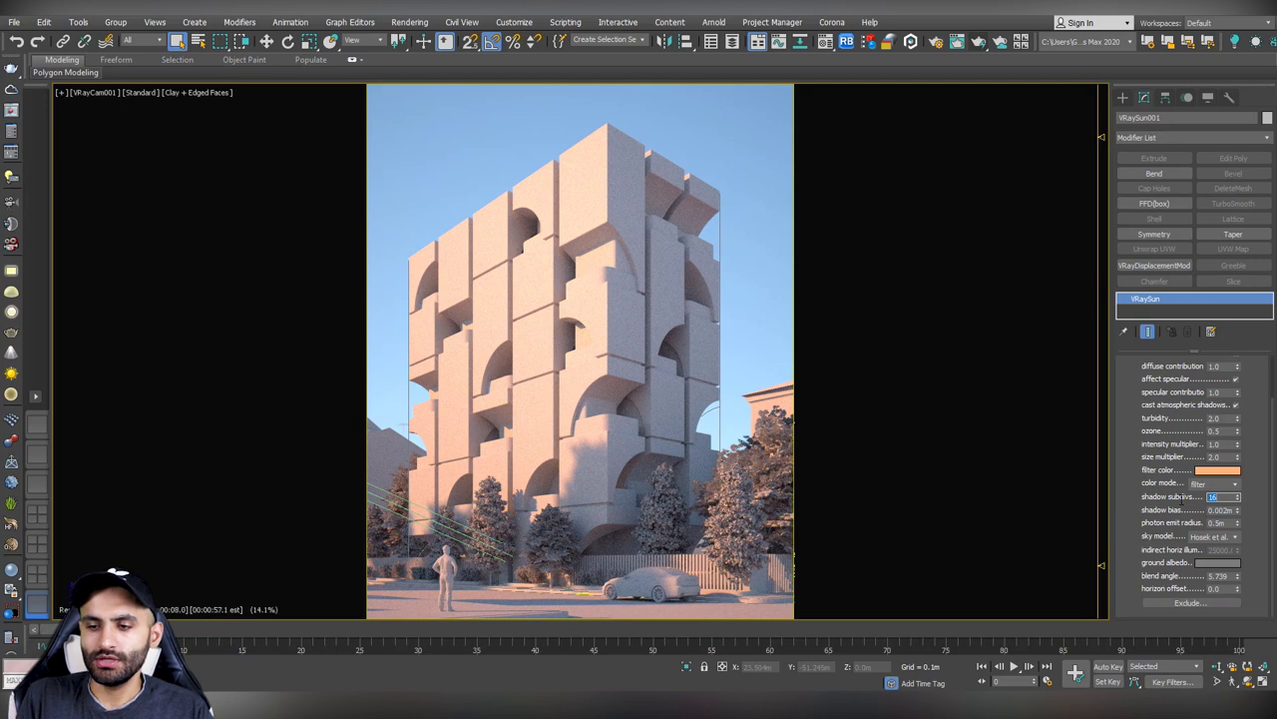
type("3")
key("Return")
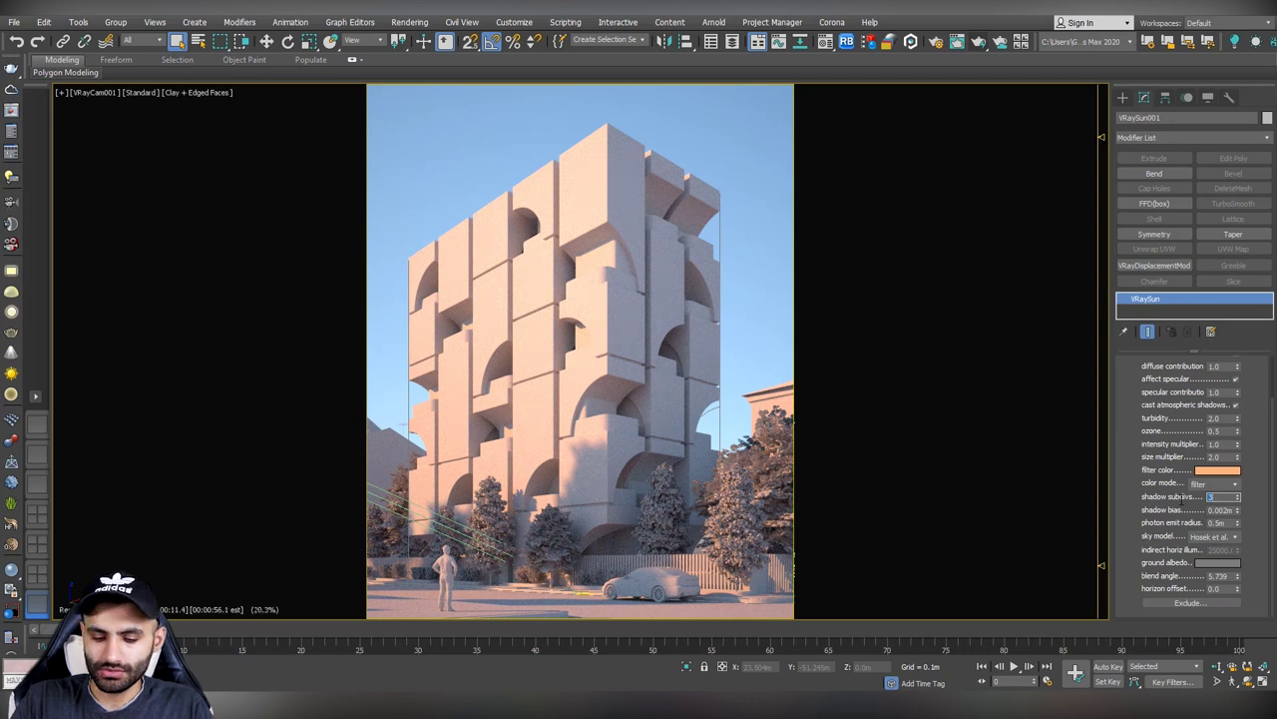
key("Return")
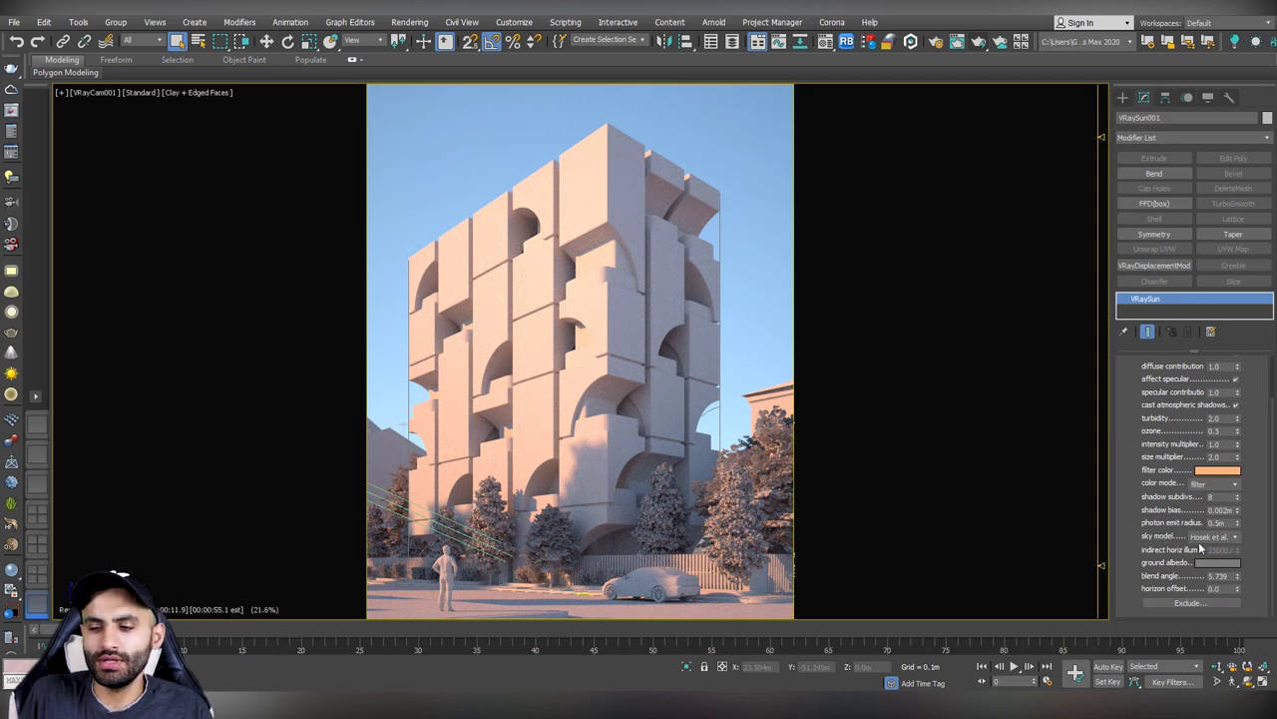
- Compare the CIE Overcast and Hosek et al. sky models, set the sun's sky model to CIE Clear, and deselect the sun
left_click(1207, 537)
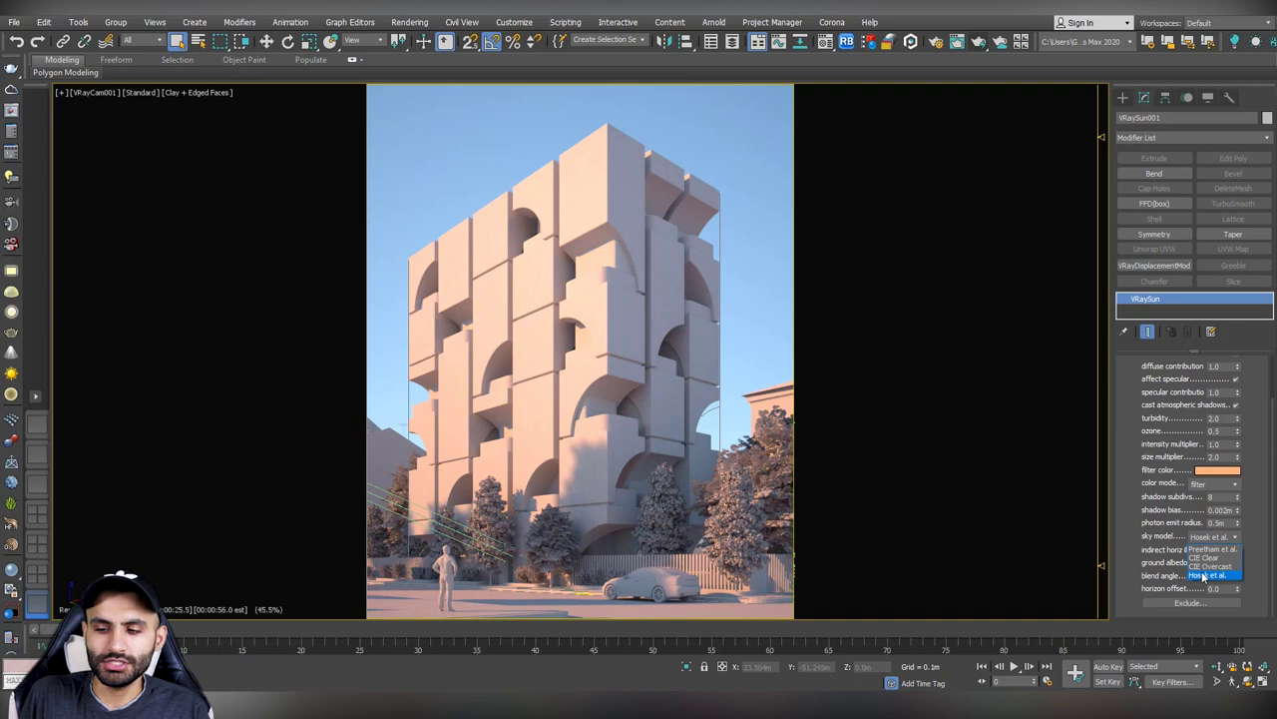
left_click(1210, 567)
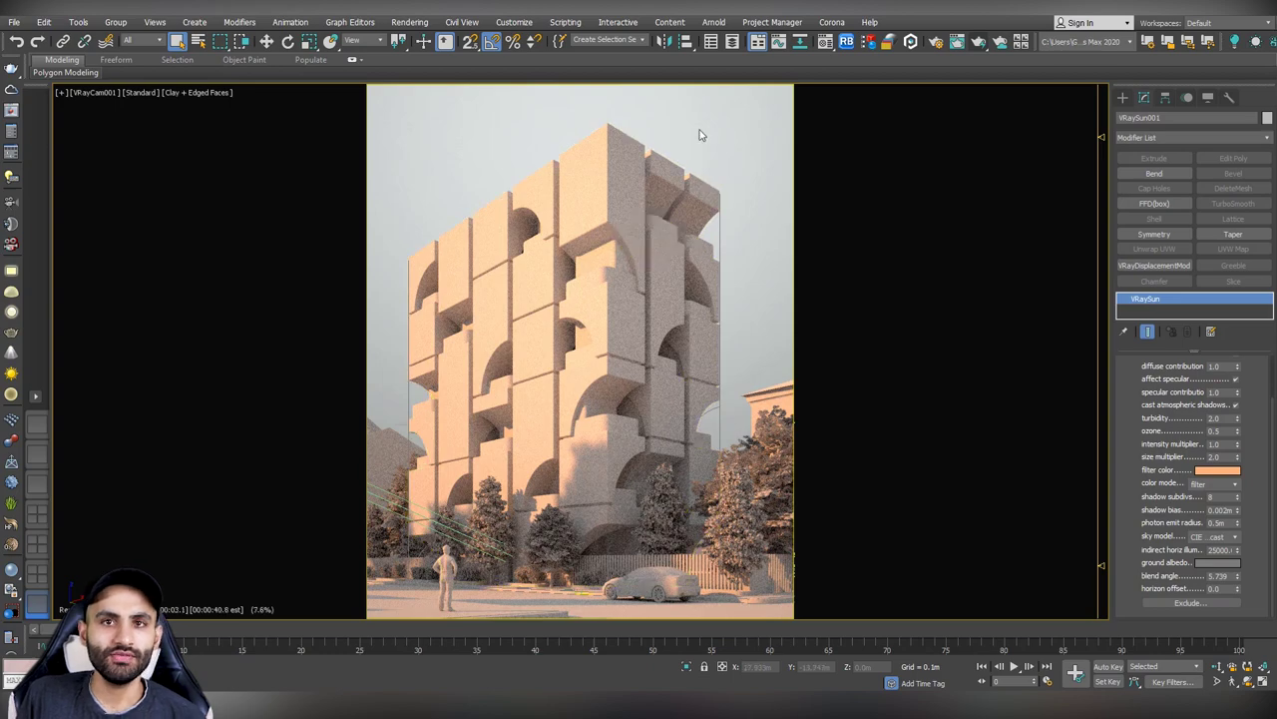
left_click(1213, 537)
left_click(1215, 558)
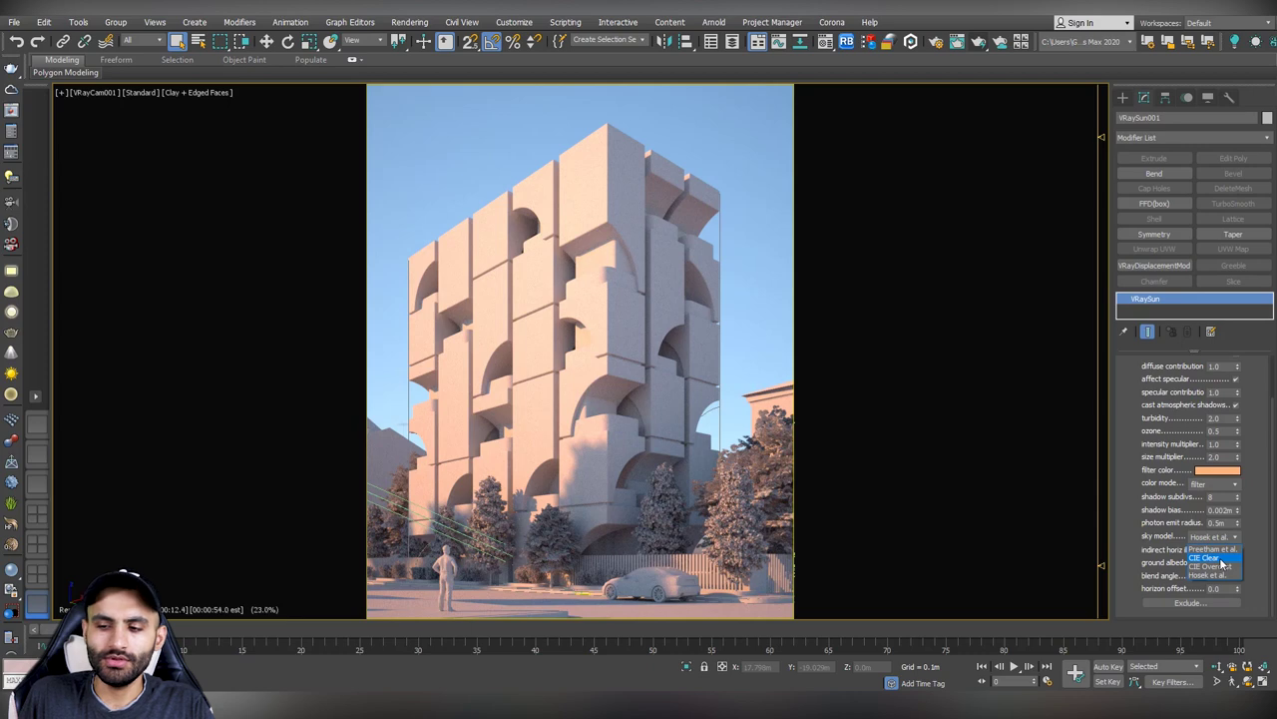
left_click(1220, 559)
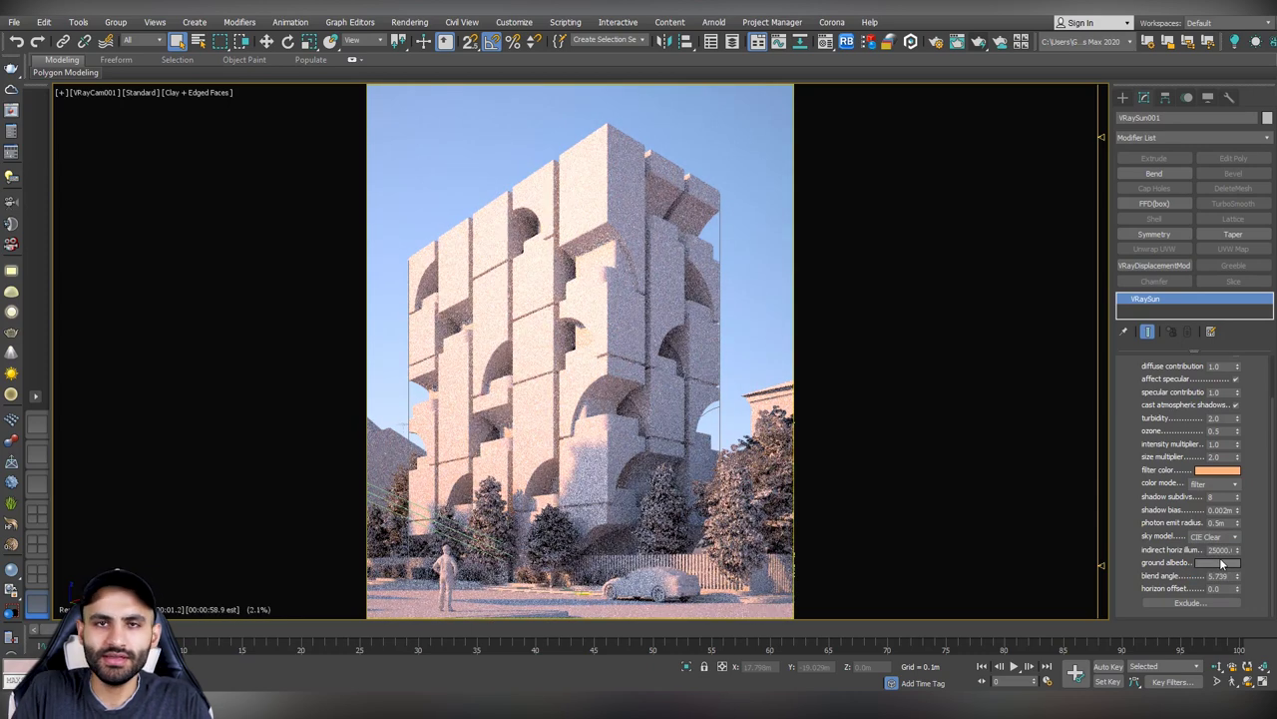
left_click(958, 349)
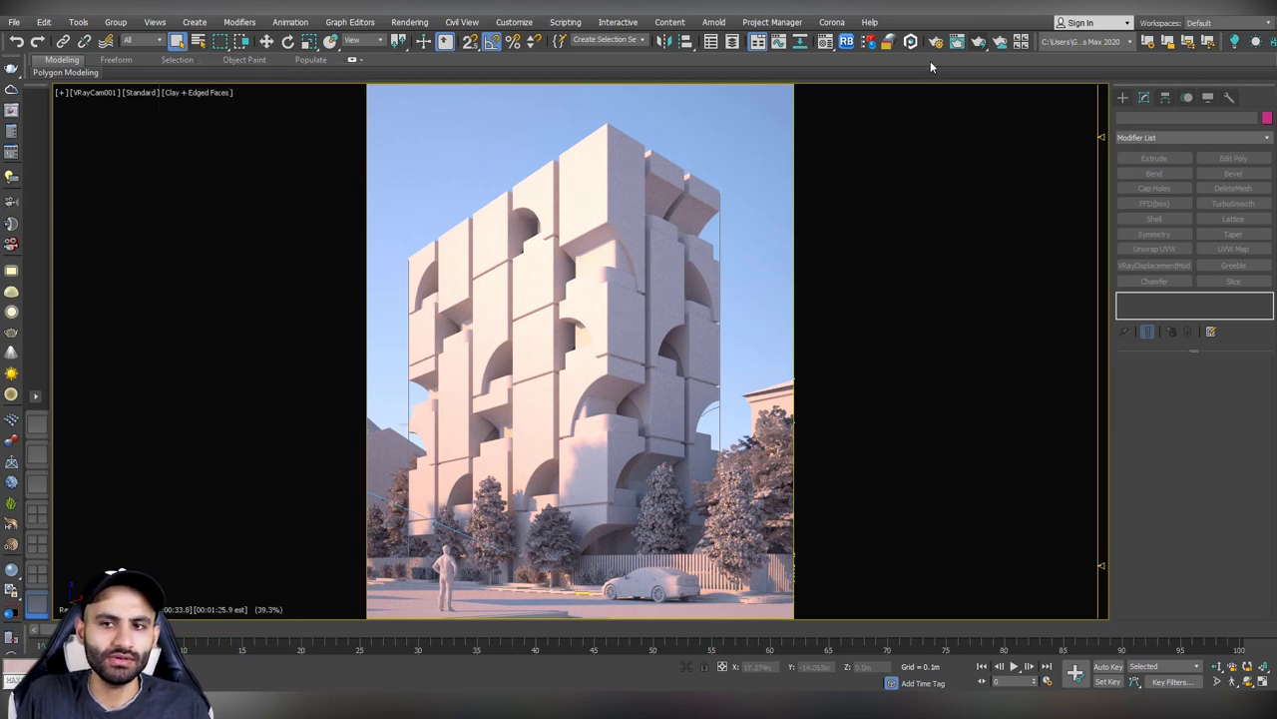
- Stop the live viewport rendering and render the camera view as a full image in the V-Ray frame buffer
left_click(140, 93)
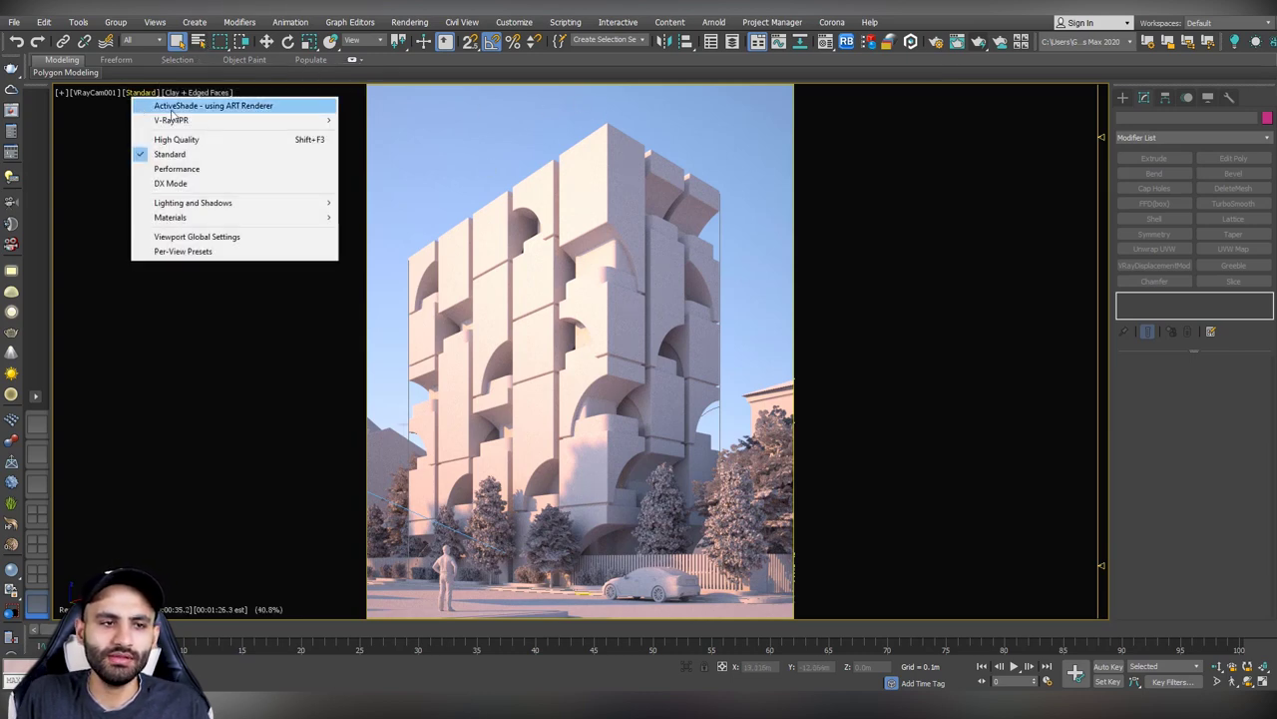
left_click(170, 106)
left_click(979, 47)
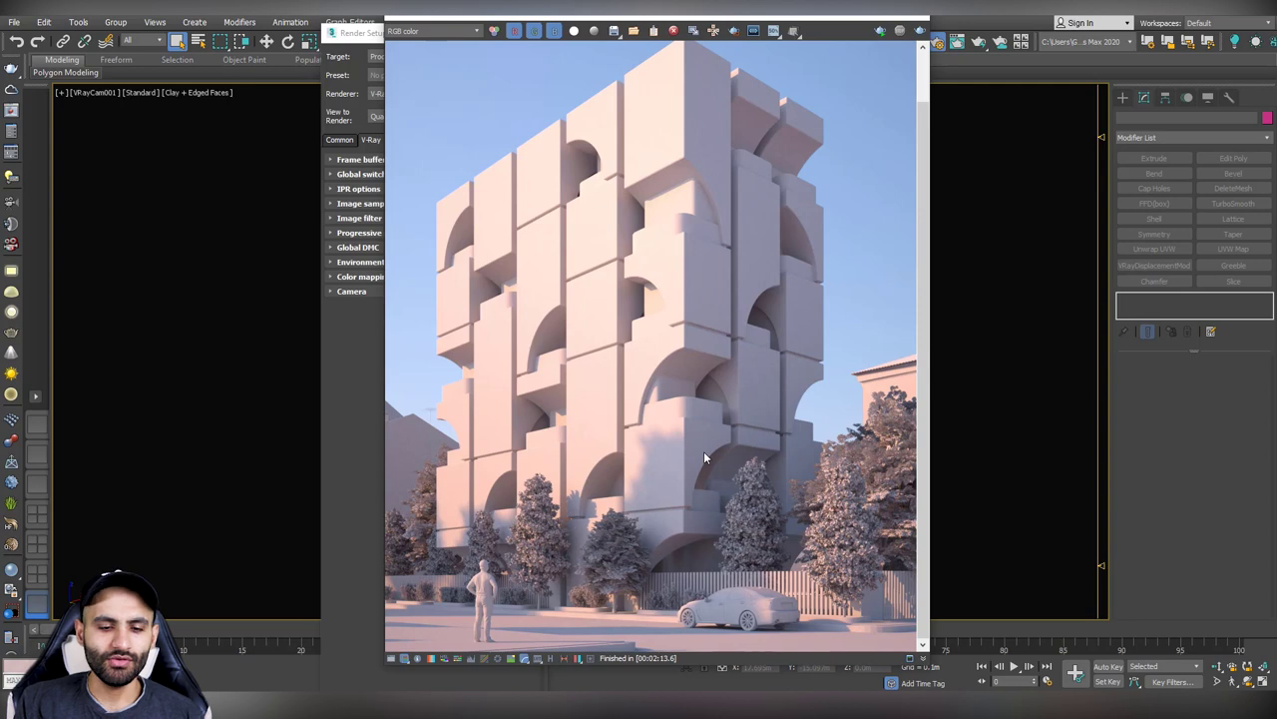
scroll(686, 388, "up", 2)
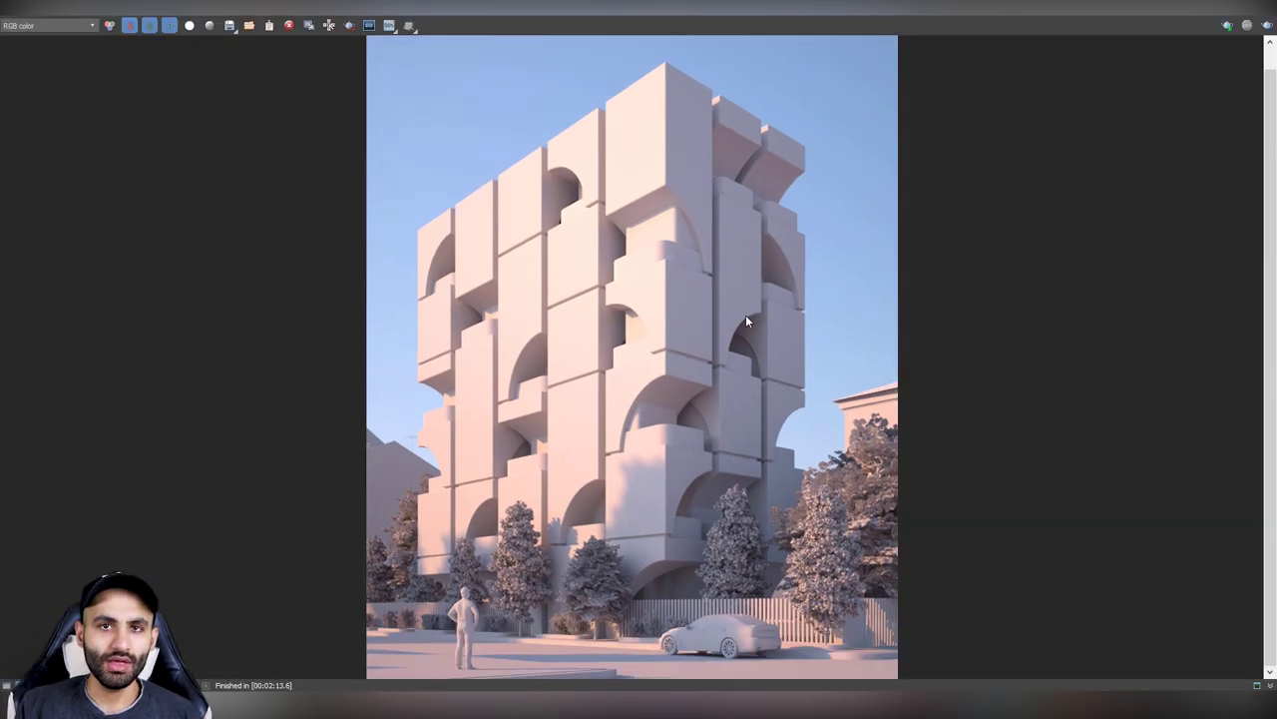